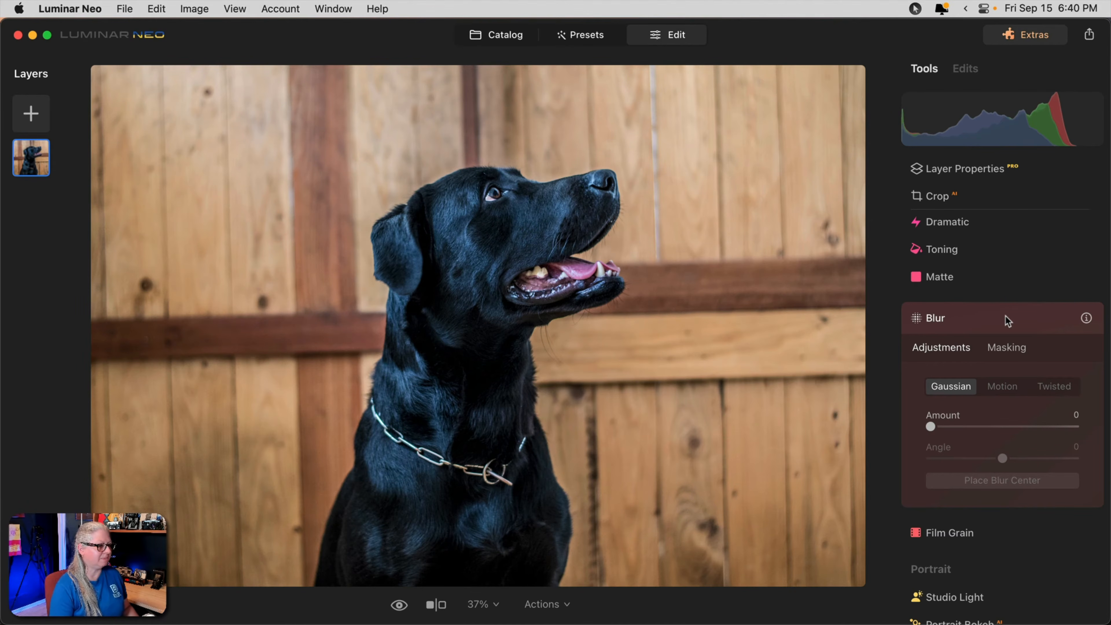
Apply a Gaussian blur with an amount of 29 to the dog photo.
left_click(931, 426)
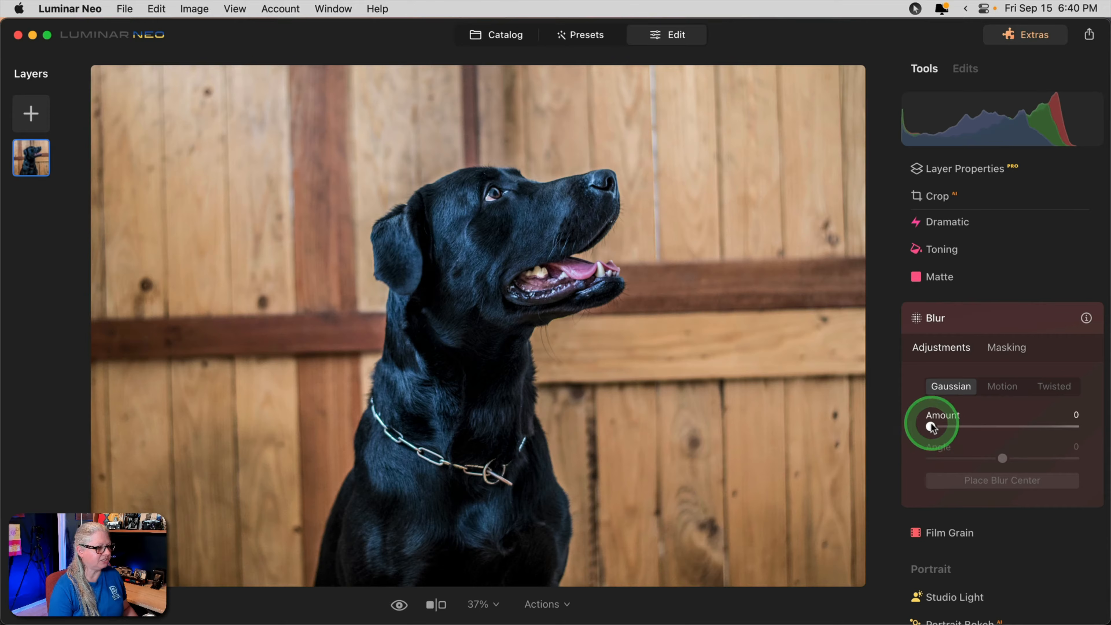
left_click_drag(931, 427, 974, 420)
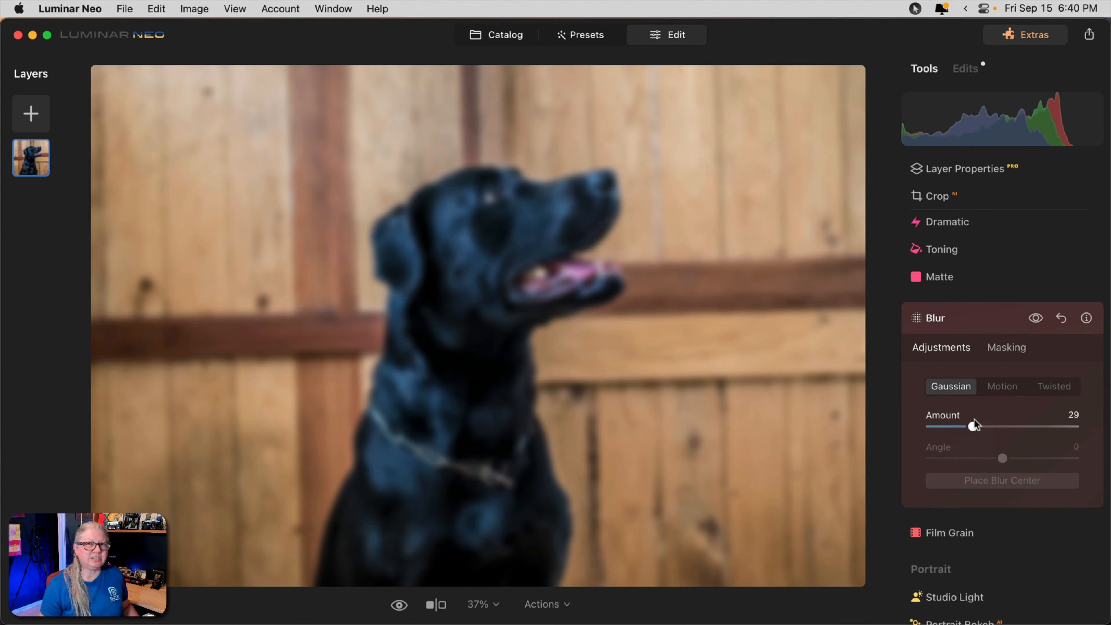
Erase the blur from the dog's head and body with a mask brush of size 131 and softness 51.
scroll(974, 420, "down", 1)
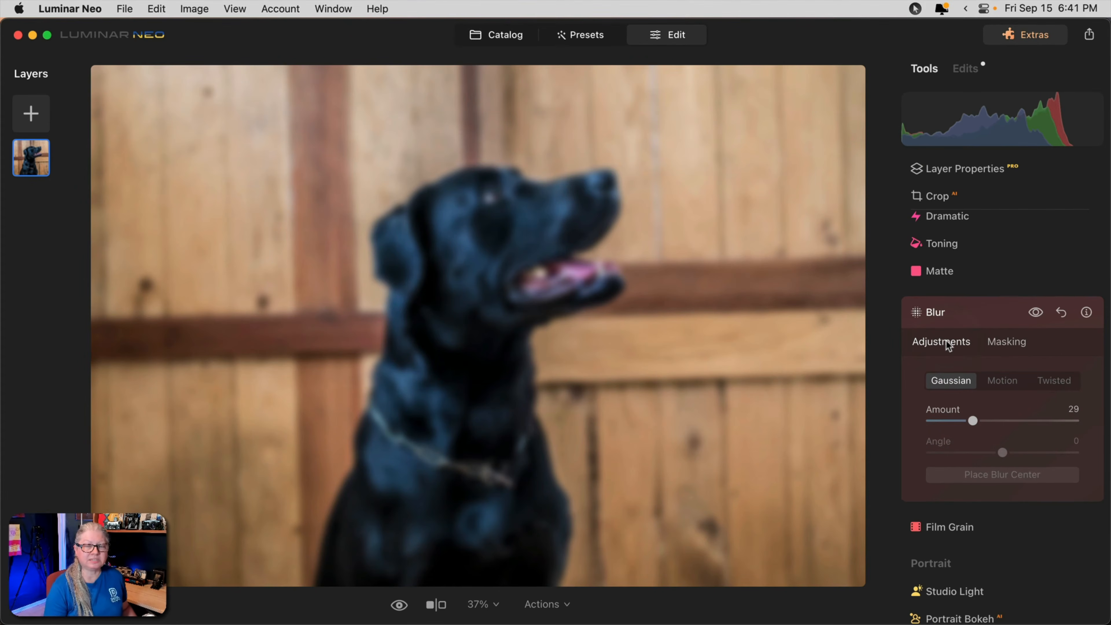
left_click_drag(1047, 348, 1011, 346)
left_click_drag(942, 374, 945, 378)
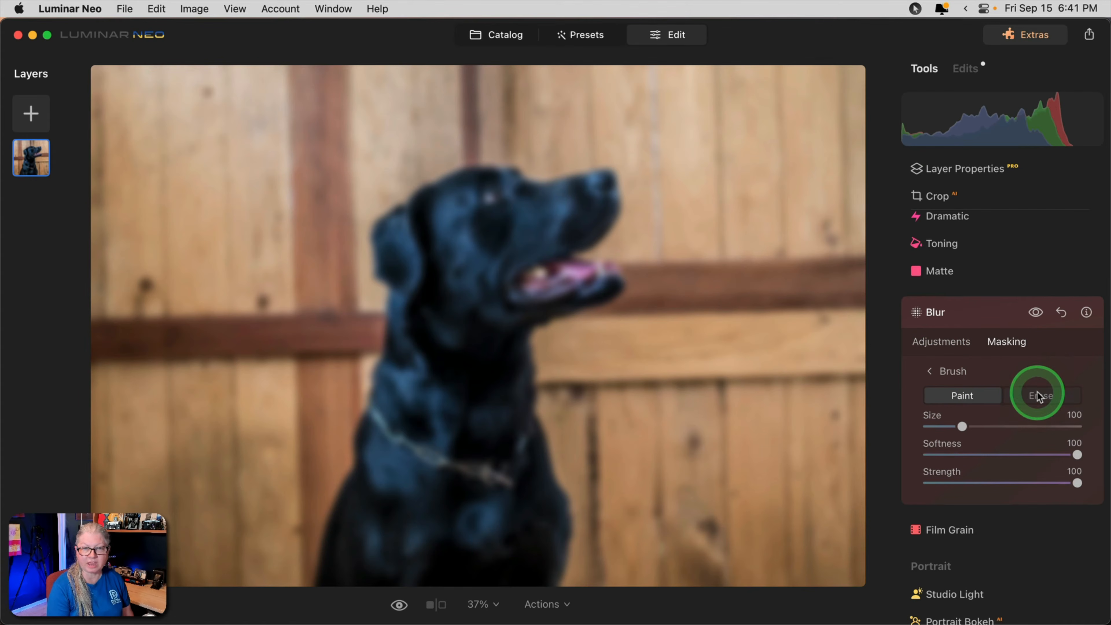
left_click(1038, 396)
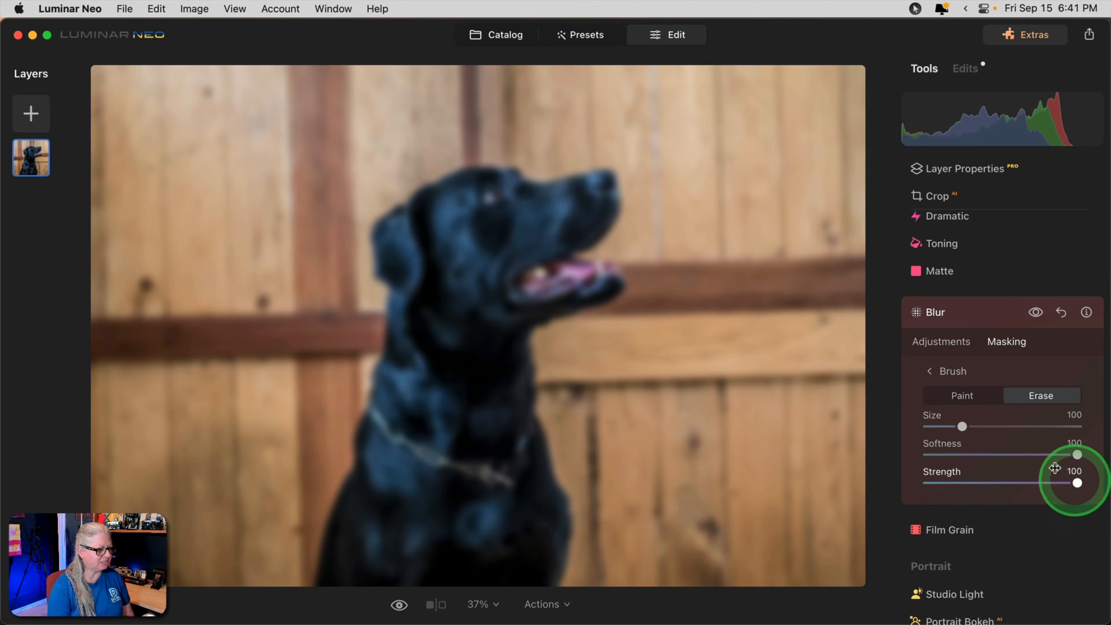
left_click_drag(962, 426, 974, 426)
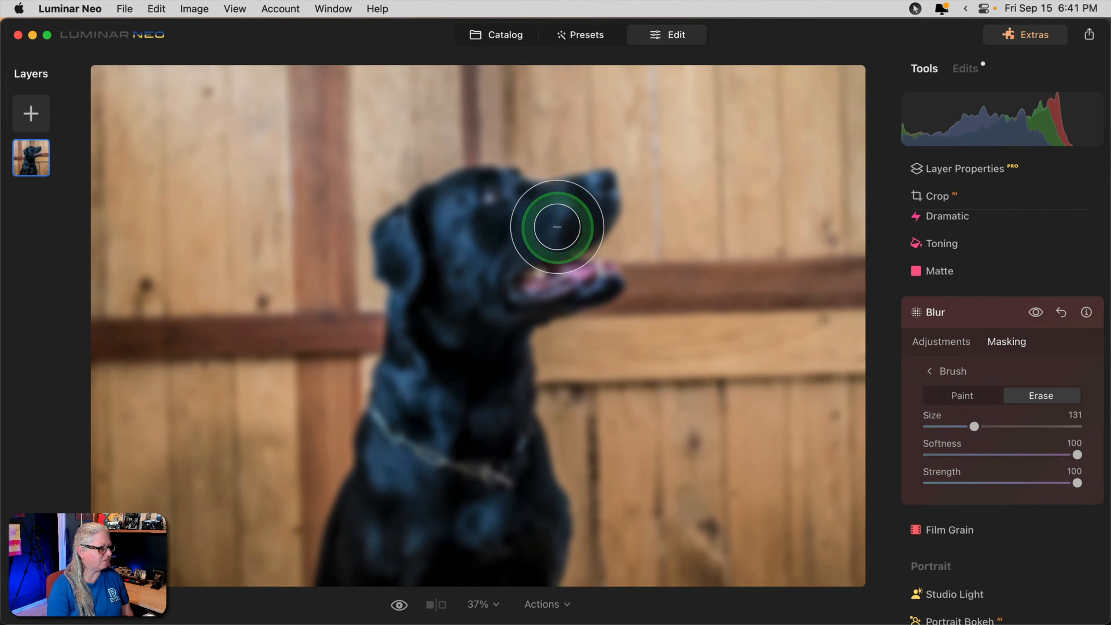
left_click_drag(1078, 455, 1004, 454)
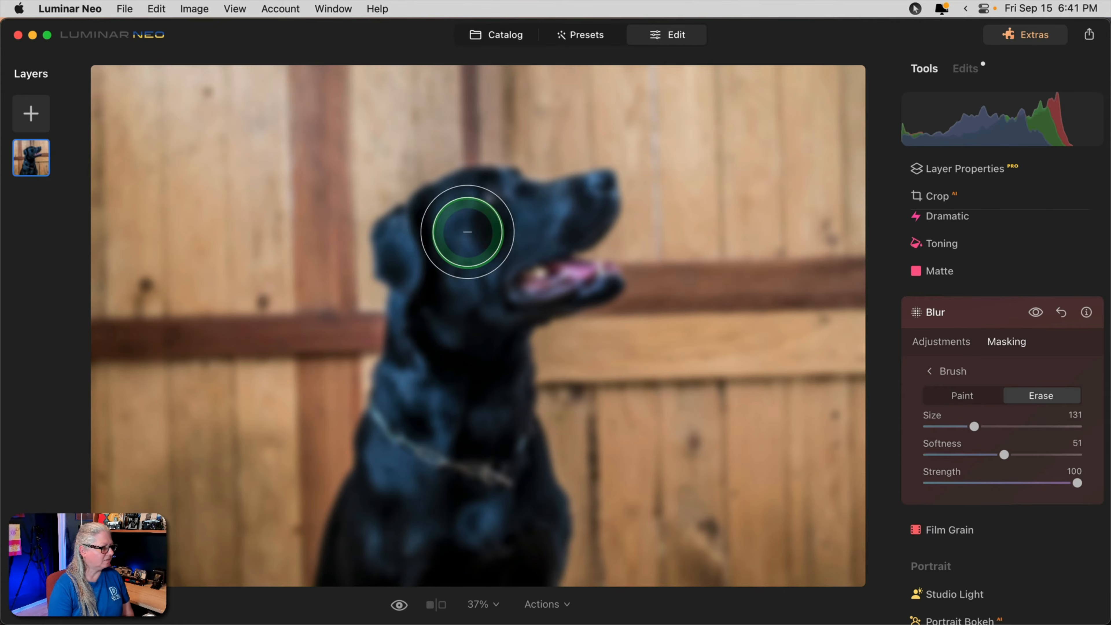
mouse_move(459, 231)
left_mouse_down()
mouse_move(464, 260)
mouse_move(484, 239)
mouse_move(556, 227)
mouse_move(446, 230)
mouse_move(468, 469)
mouse_move(506, 548)
mouse_move(412, 592)
mouse_move(376, 594)
mouse_move(427, 526)
mouse_move(453, 310)
left_mouse_up()
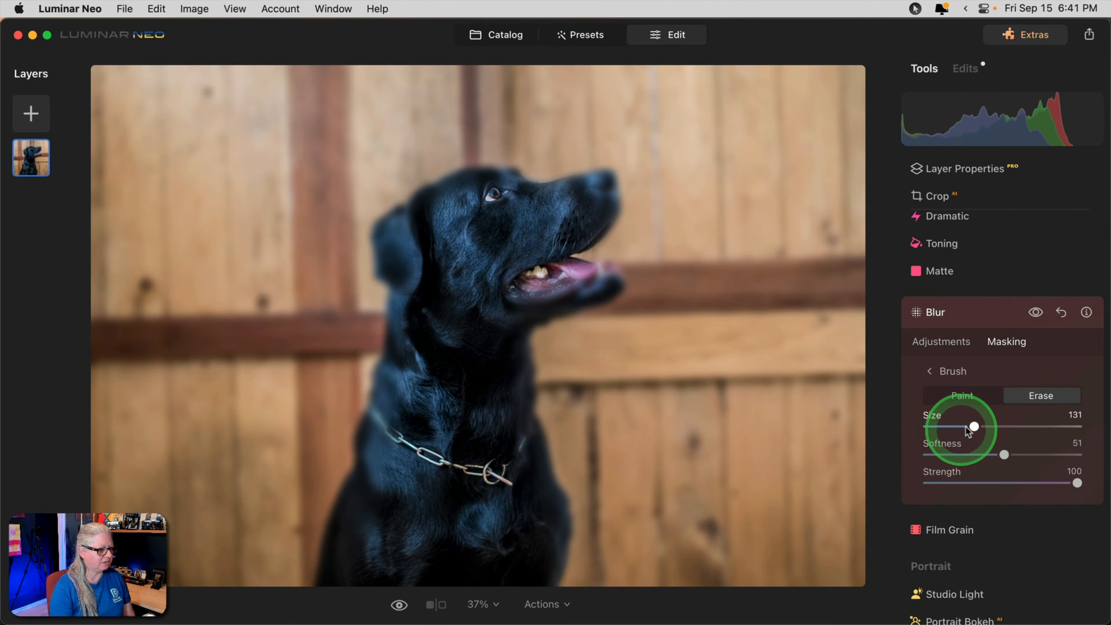
Erase the blur along the dog's edges at brush size 77 and strength 50, refining at size 52, softness 15 and strength 70.
left_click_drag(974, 426, 954, 426)
left_click(1004, 482)
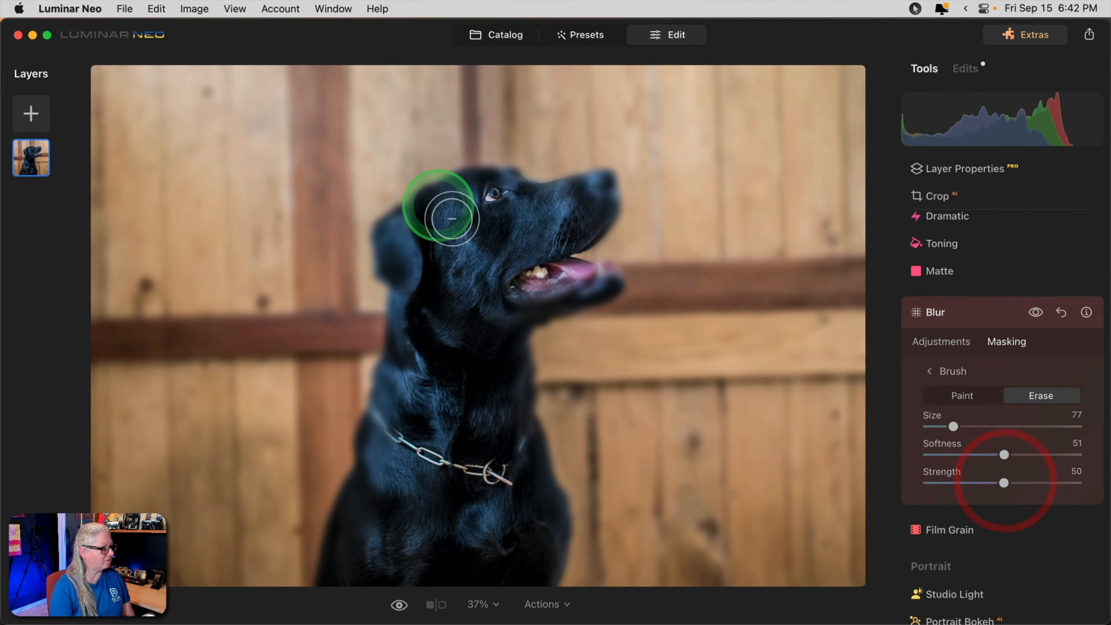
mouse_move(419, 245)
left_mouse_down()
mouse_move(461, 203)
mouse_move(521, 193)
mouse_move(595, 194)
mouse_move(620, 212)
mouse_move(588, 236)
mouse_move(577, 285)
mouse_move(622, 293)
mouse_move(551, 311)
mouse_move(528, 354)
mouse_move(559, 592)
mouse_move(523, 404)
mouse_move(488, 321)
left_mouse_up()
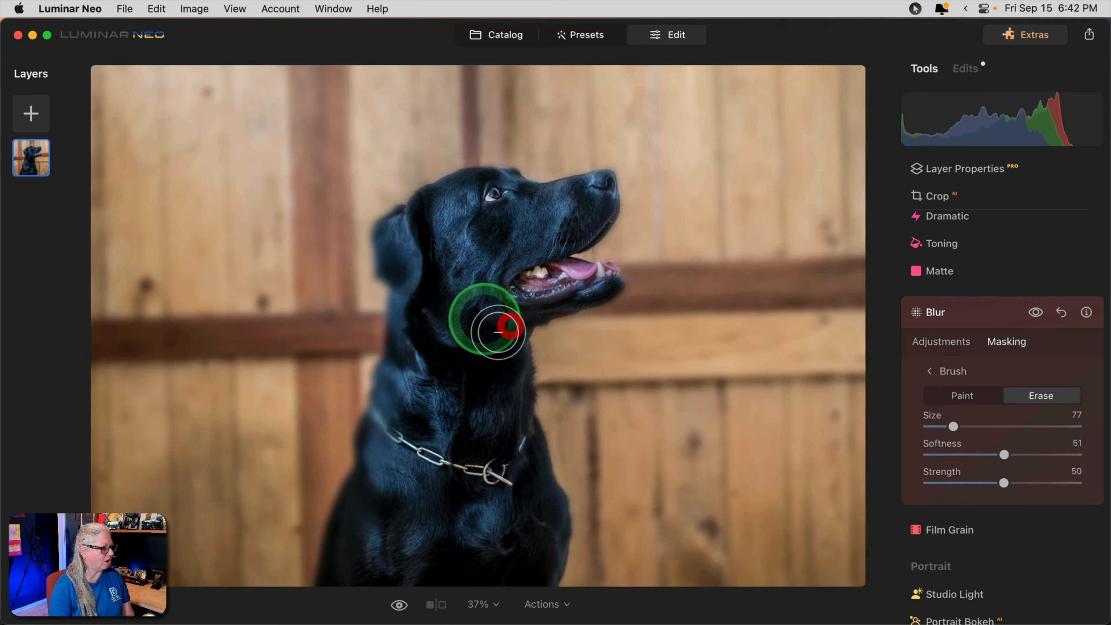
mouse_move(344, 589)
left_mouse_down()
mouse_move(401, 413)
mouse_move(424, 263)
mouse_move(407, 248)
mouse_move(441, 218)
mouse_move(434, 205)
left_mouse_up()
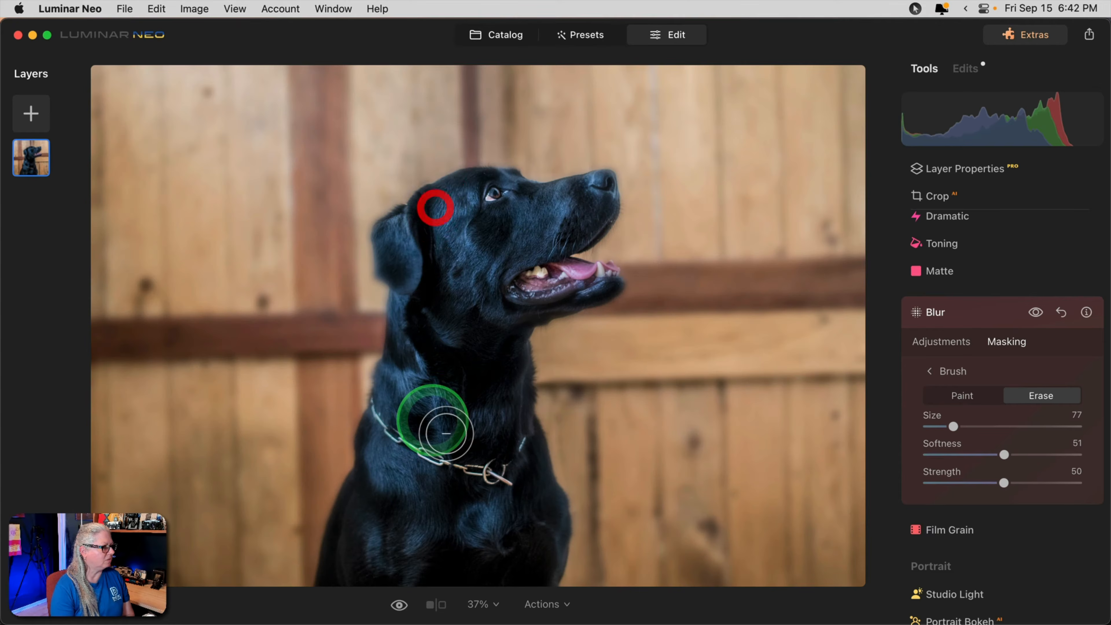
mouse_move(368, 571)
left_mouse_down()
mouse_move(384, 489)
mouse_move(347, 578)
mouse_move(367, 497)
mouse_move(391, 471)
mouse_move(405, 342)
mouse_move(425, 300)
mouse_move(410, 262)
left_mouse_up()
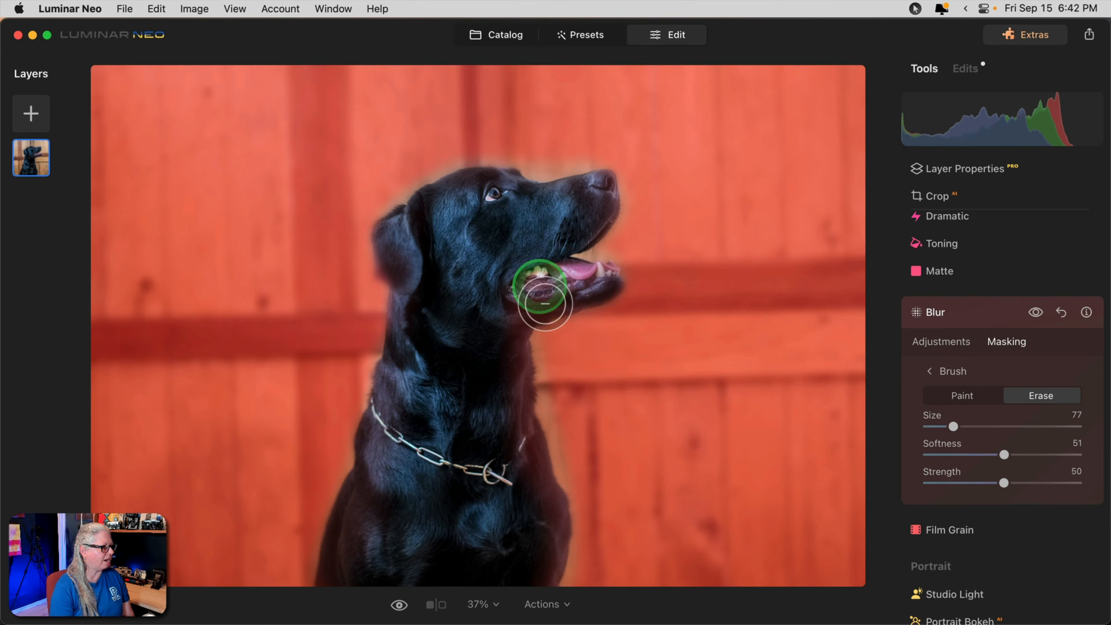
left_click_drag(547, 490, 521, 590)
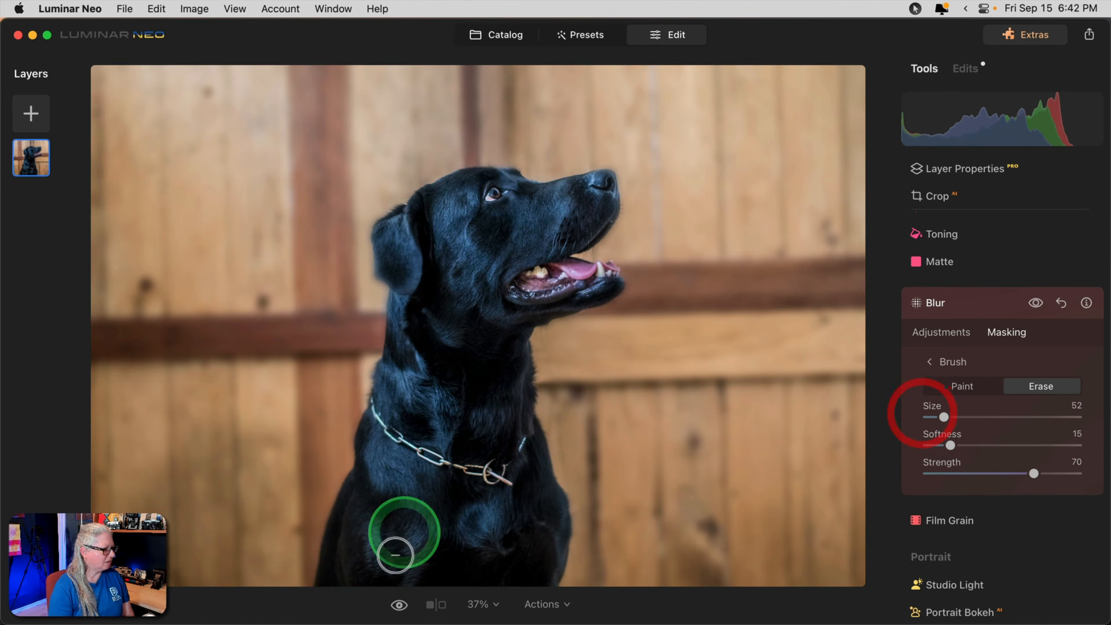
mouse_move(348, 585)
left_mouse_down()
mouse_move(347, 545)
mouse_move(387, 478)
mouse_move(382, 441)
mouse_move(433, 300)
mouse_move(401, 256)
mouse_move(464, 207)
mouse_move(586, 213)
mouse_move(590, 199)
mouse_move(491, 258)
mouse_move(543, 571)
mouse_move(446, 385)
left_mouse_up()
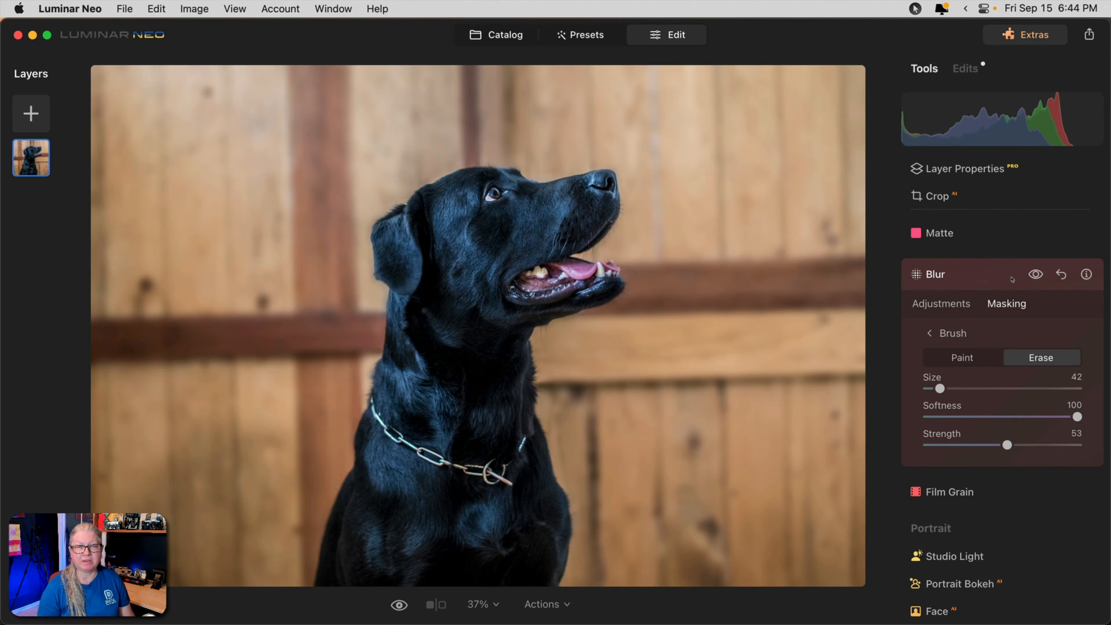
Compare the dog photo and the coffee cup photo with their originals before the background blur.
key("backslash")
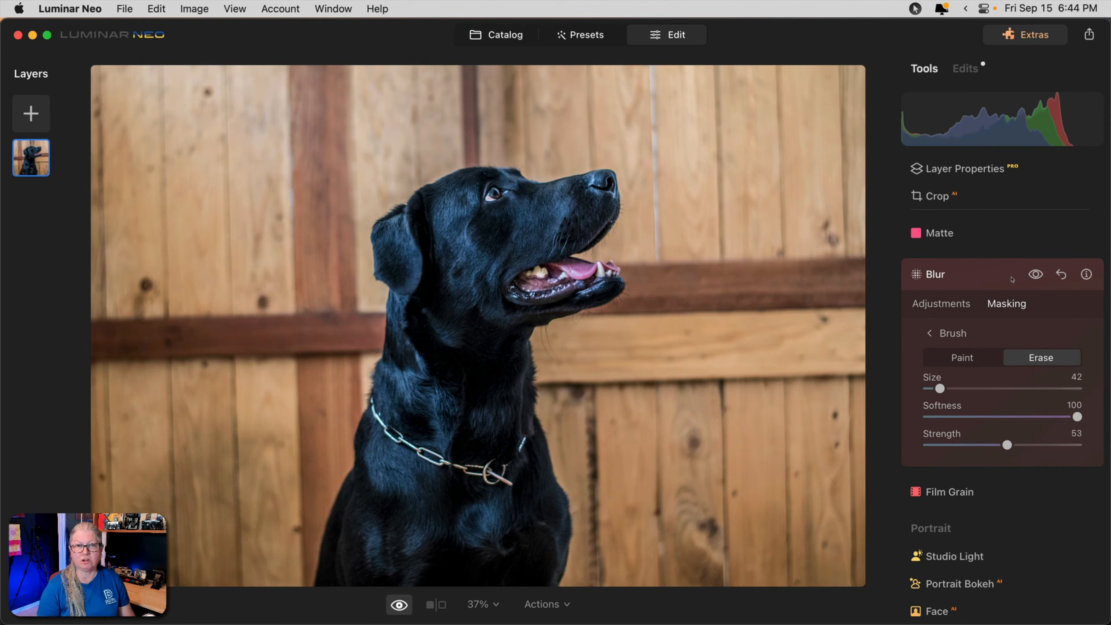
key("backslash")
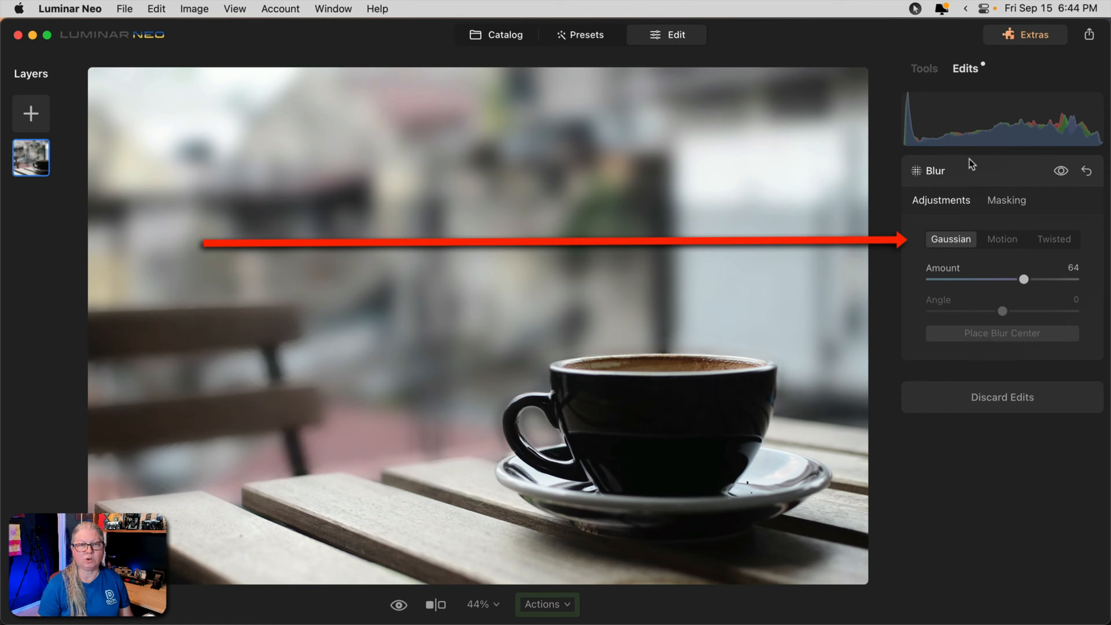
key("backslash")
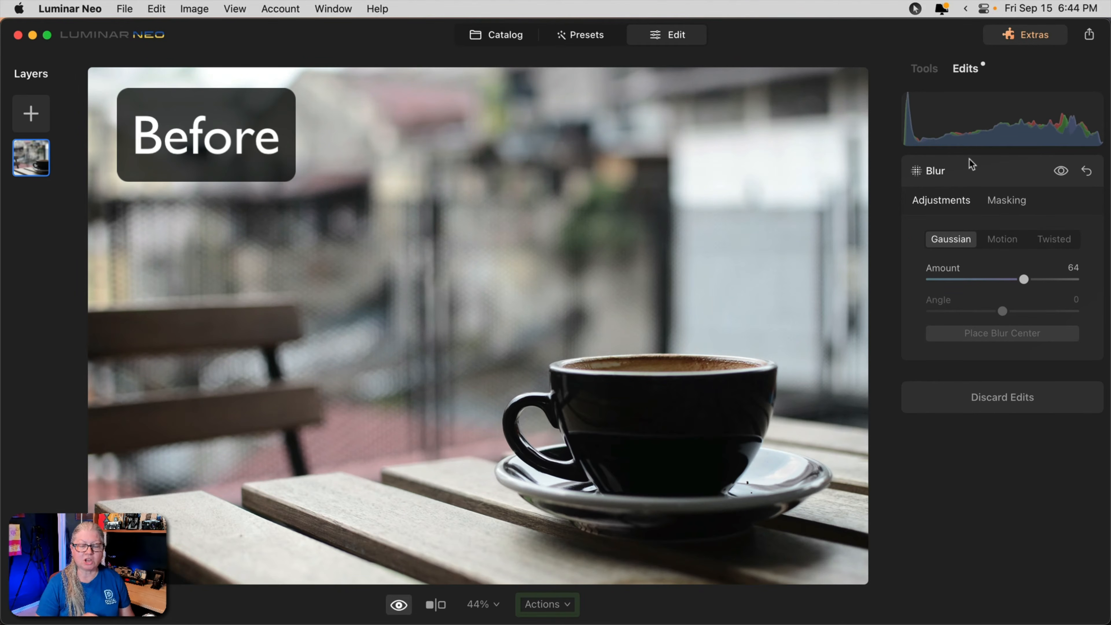
key("backslash")
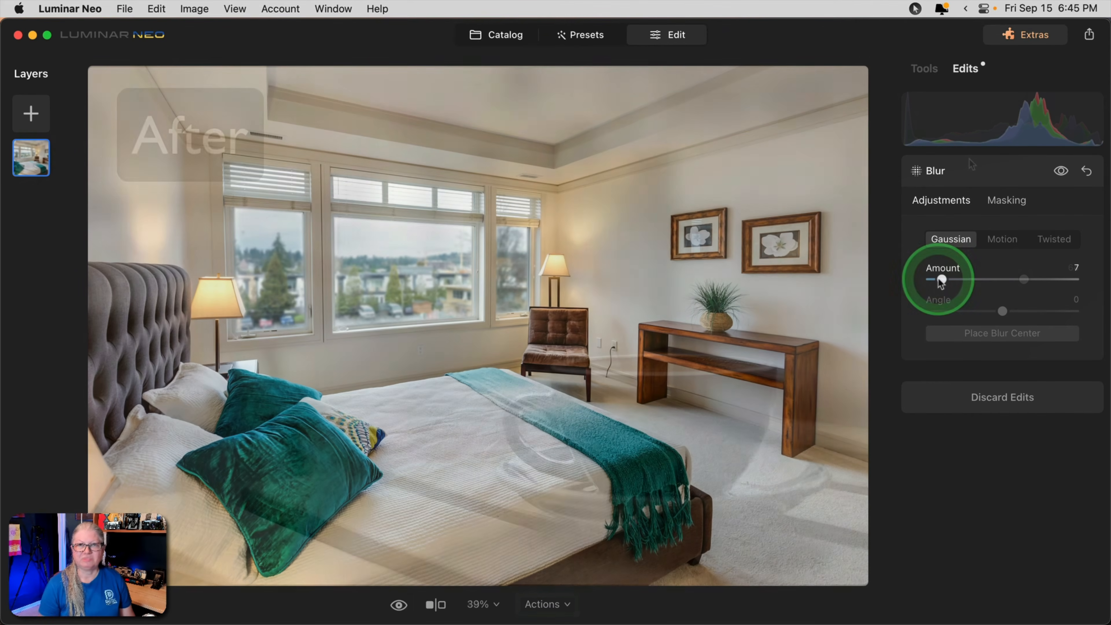
Set the Gaussian blur amount to 7 for the bedroom's window view and compare it with the original.
left_click_drag(937, 279, 941, 280)
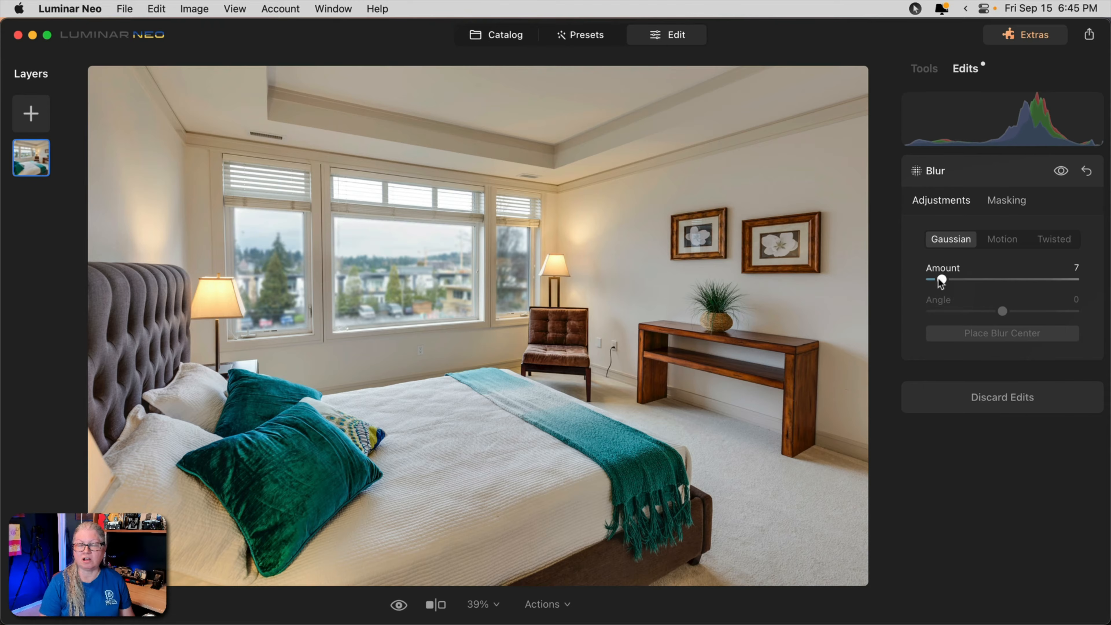
key("backslash")
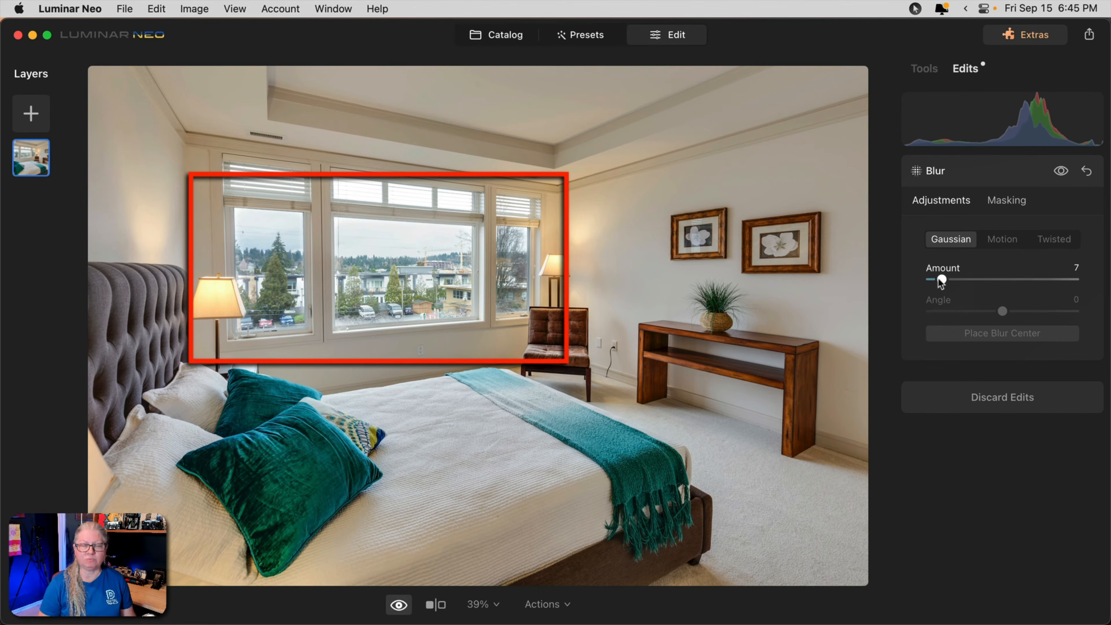
key("backslash")
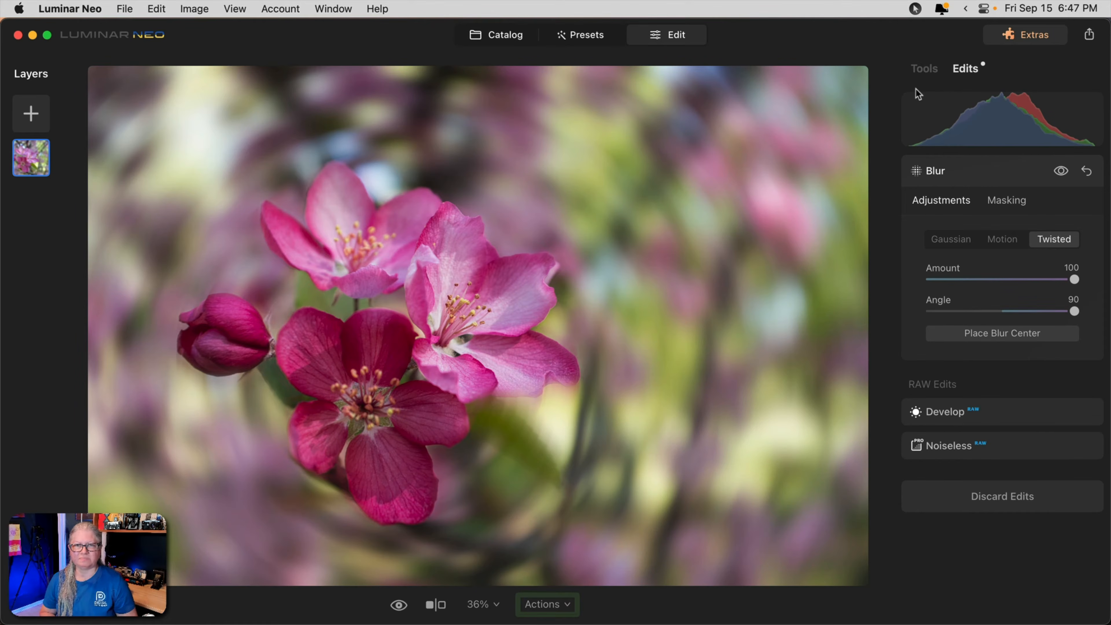
Compare the flower photo's Twisted background blur with the unblurred version and with Gaussian blur.
left_click(1061, 172)
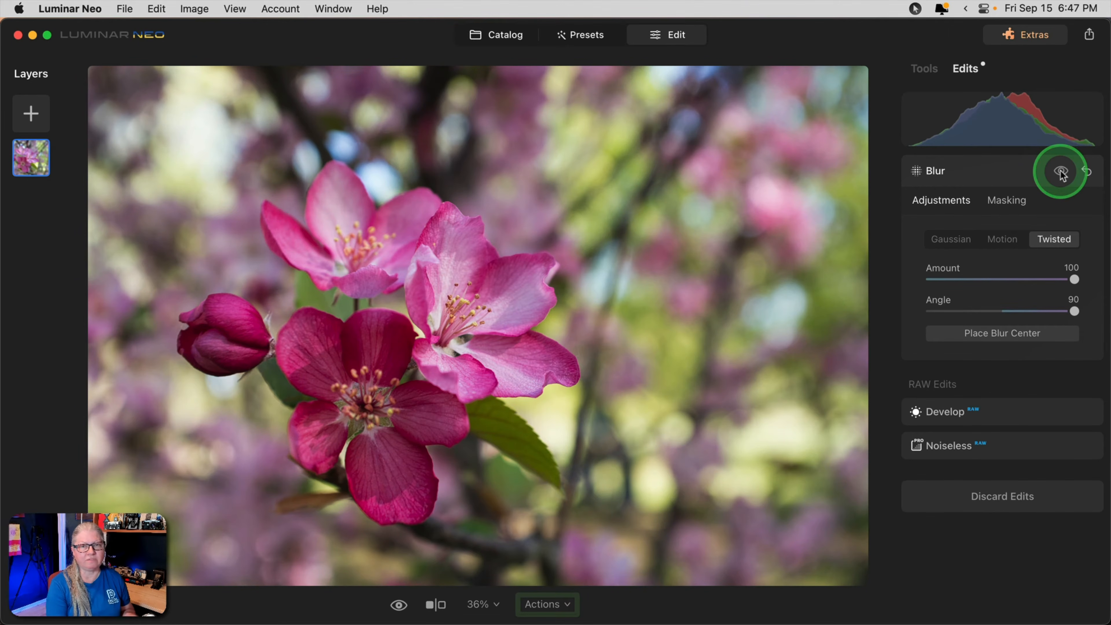
left_click(951, 240)
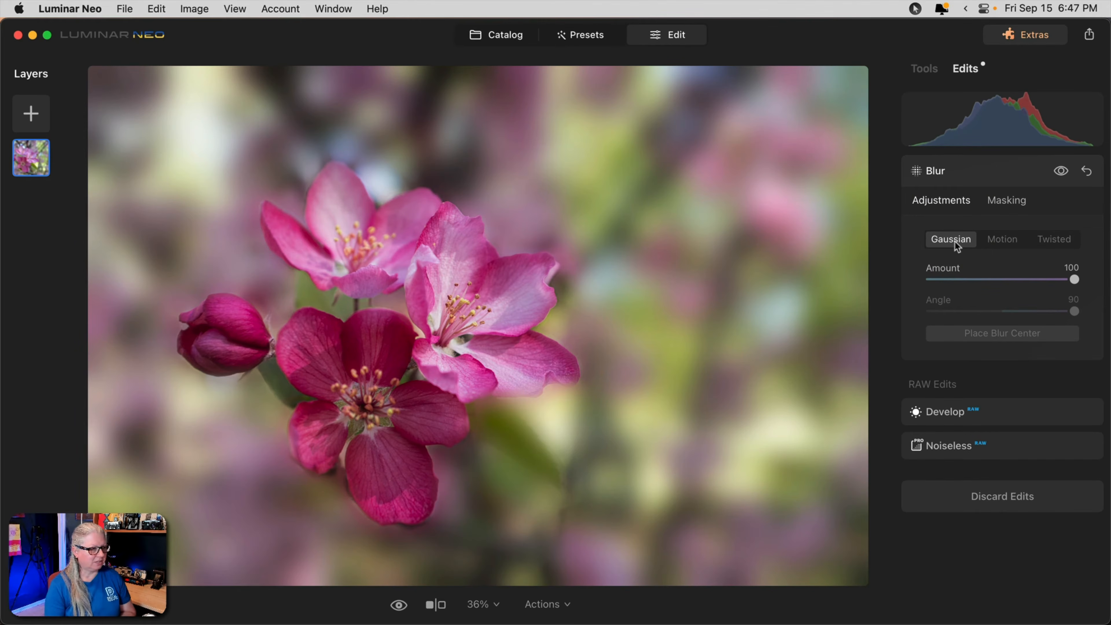
left_click(1053, 240)
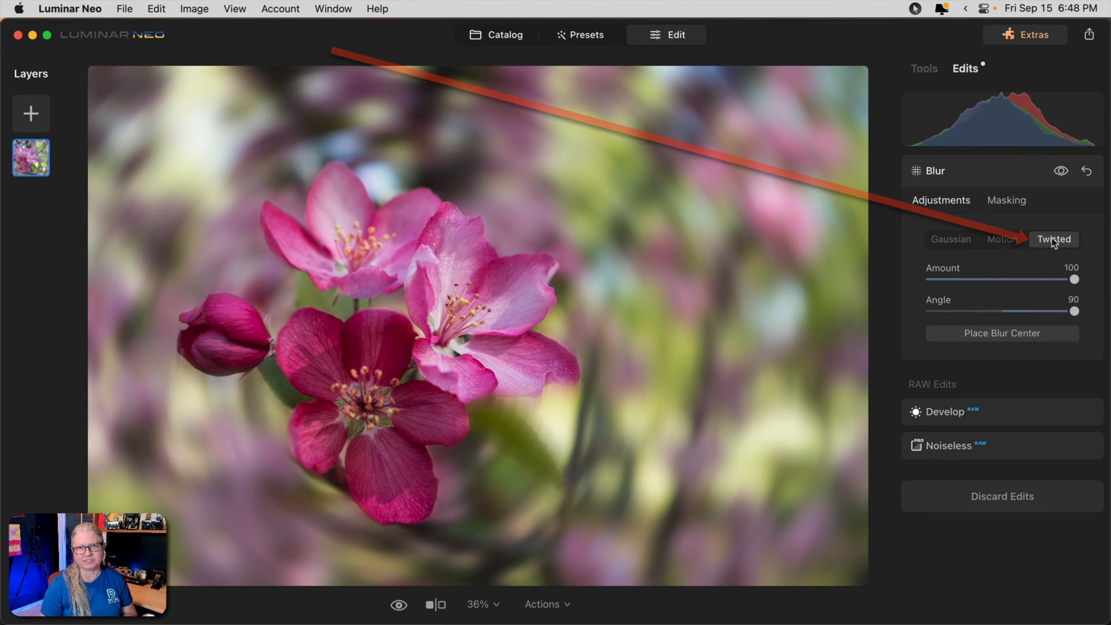
Show the blur mask on the flower photo.
left_click(1006, 202)
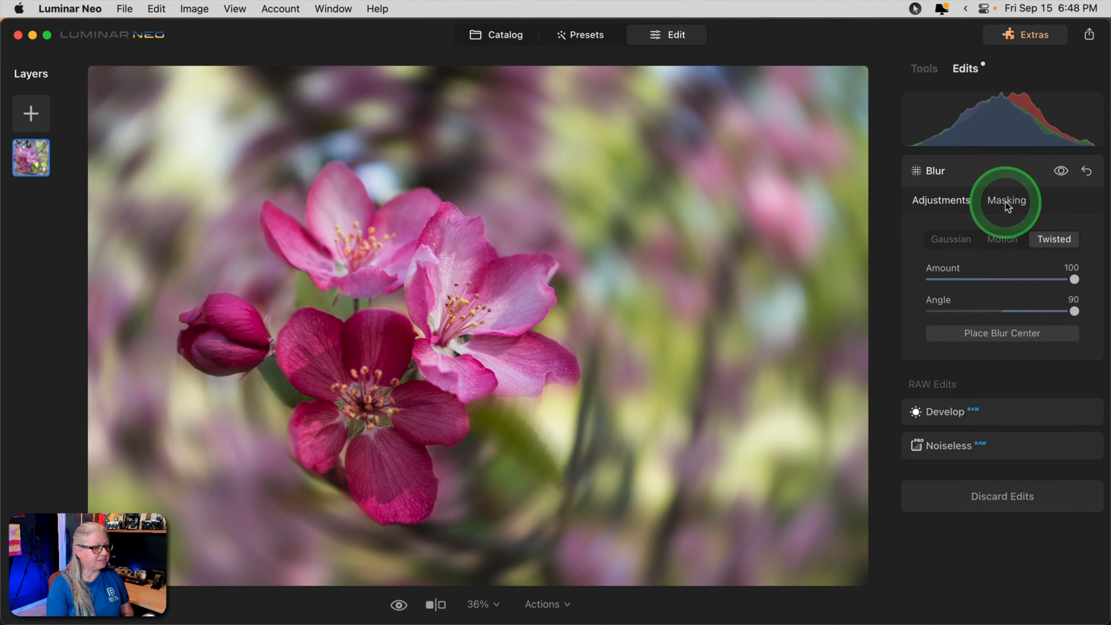
left_click(956, 338)
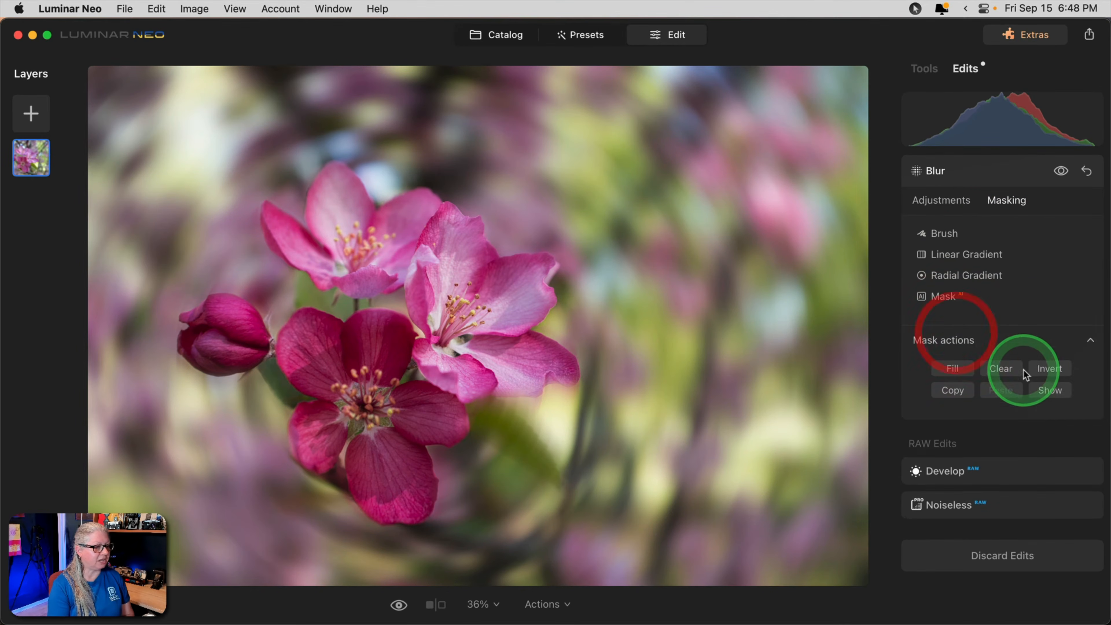
left_click(1050, 391)
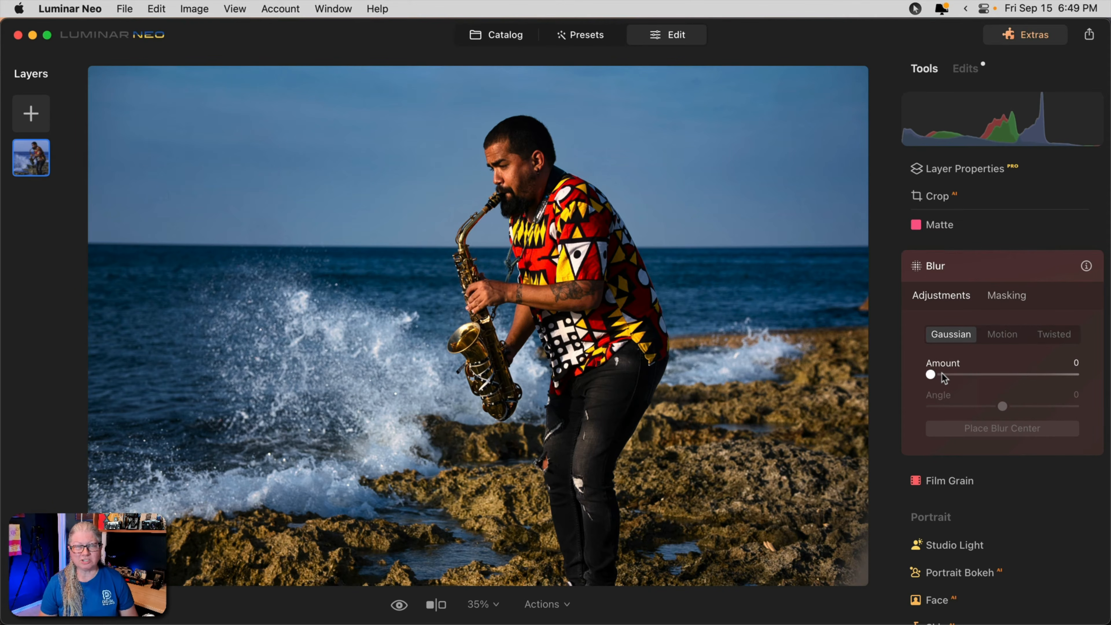
Apply a Twisted blur with an amount of 100 to the saxophone player photo.
left_click_drag(941, 374, 946, 375)
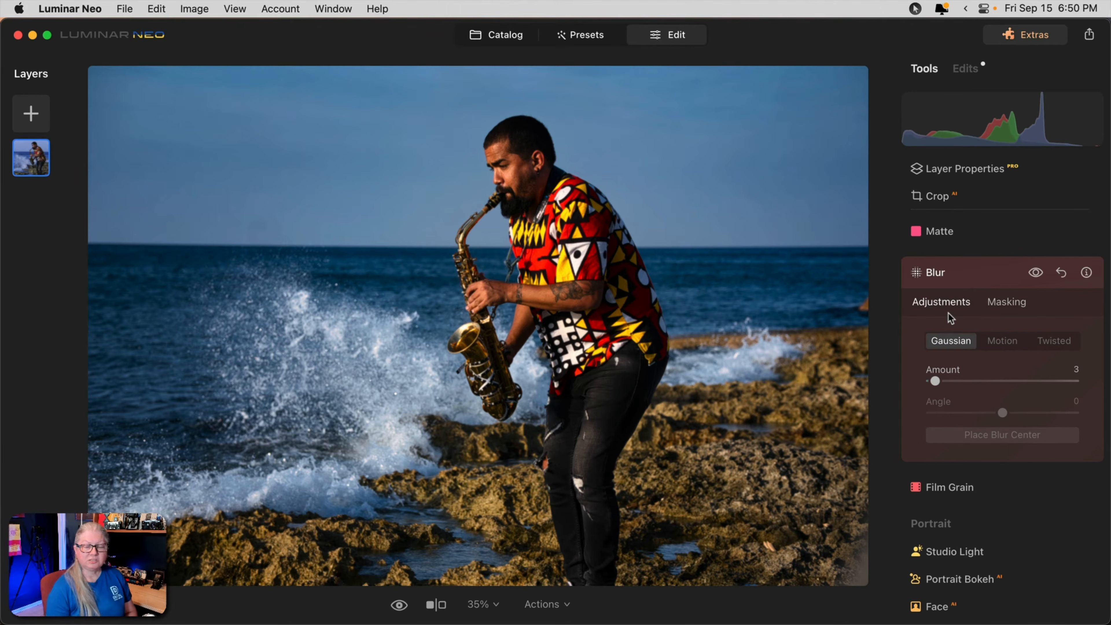
left_click(1052, 341)
left_click_drag(934, 381, 1084, 384)
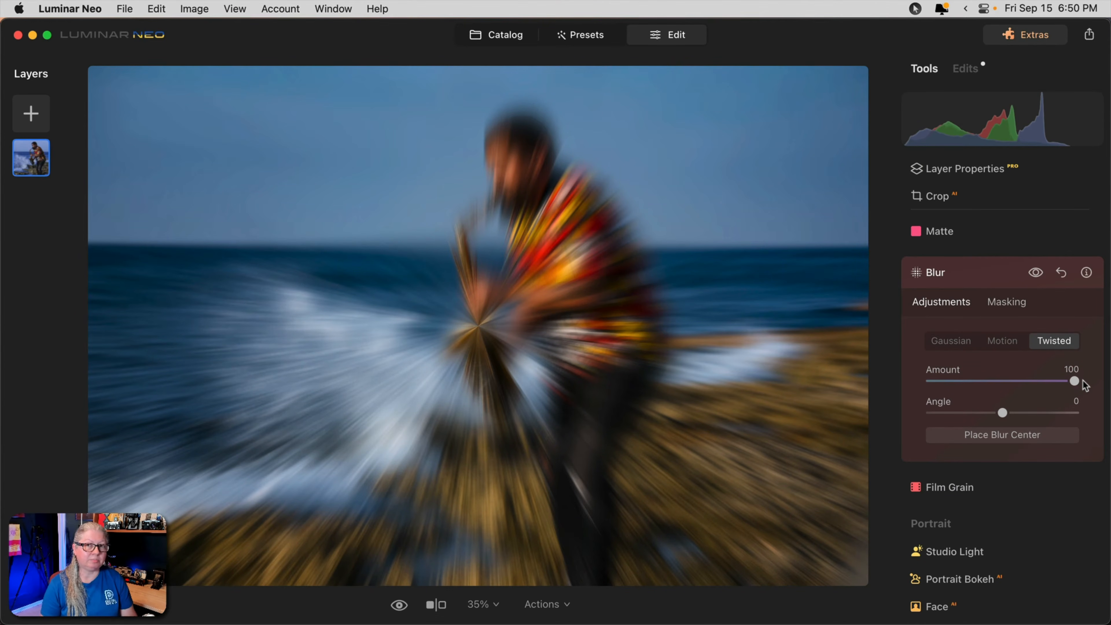
Move the Twisted blur's center onto the lower part of the saxophone and set the blur angle to 90.
left_click_drag(1002, 412, 1080, 413)
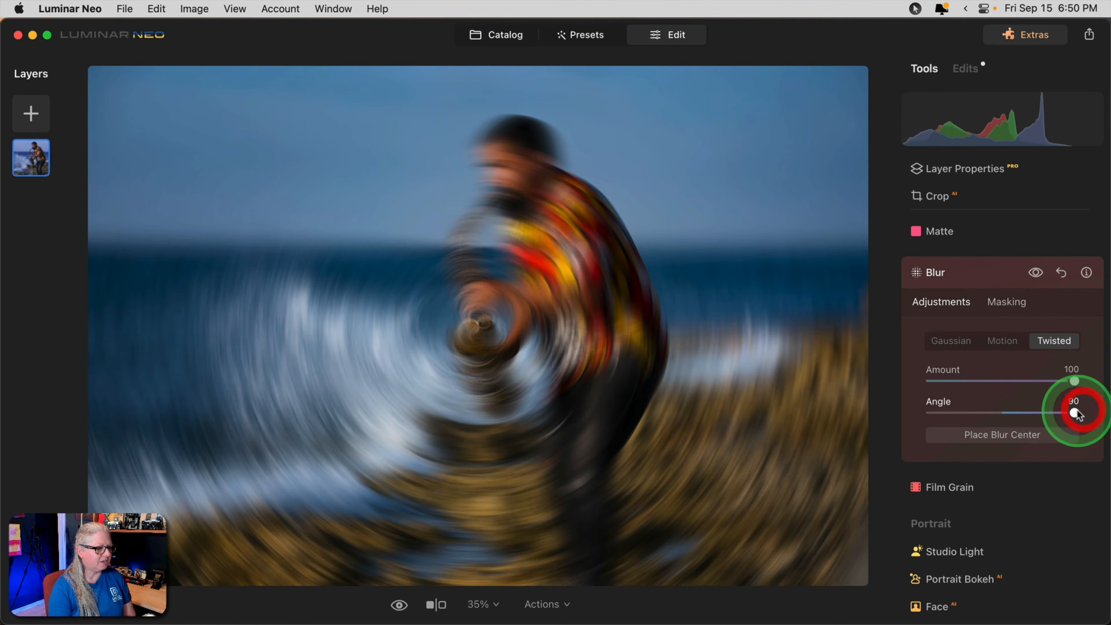
double_click(1077, 413)
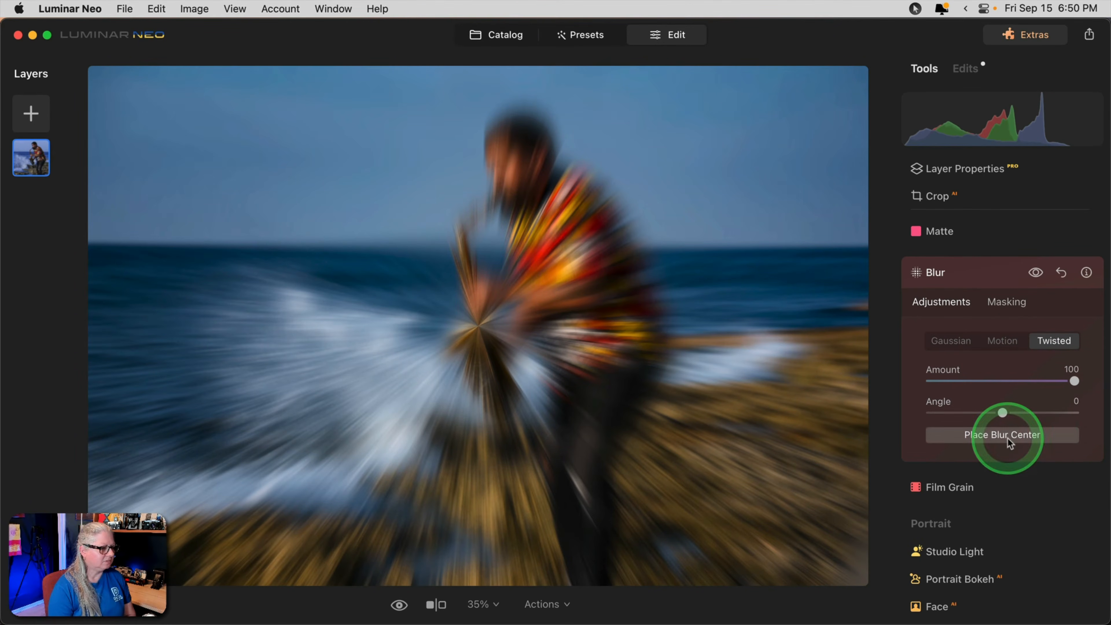
left_click(994, 437)
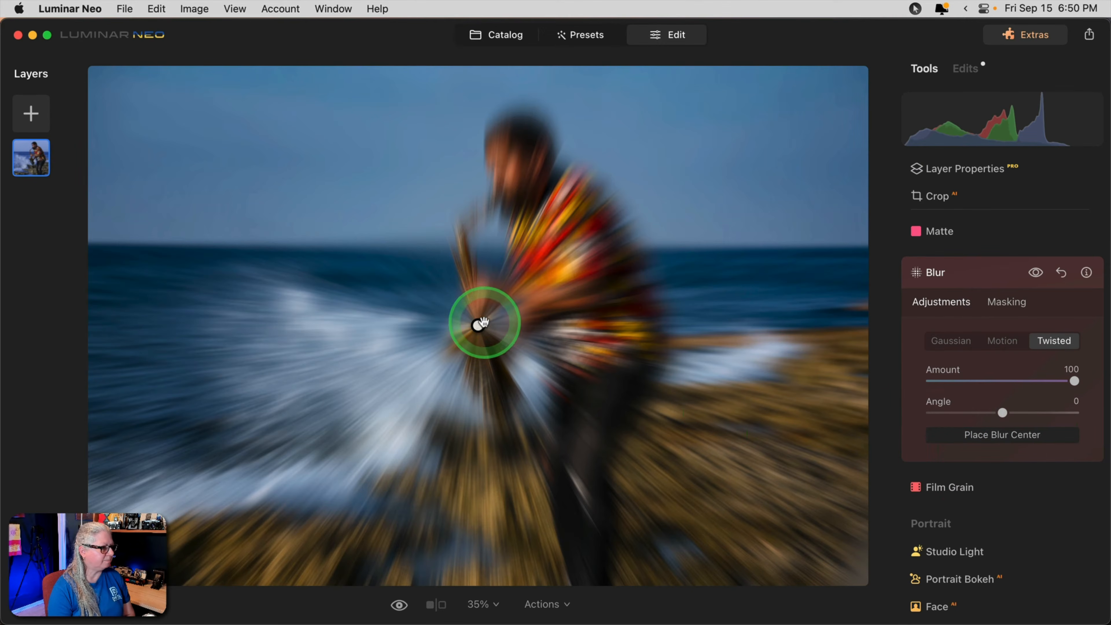
left_click_drag(478, 326, 491, 385)
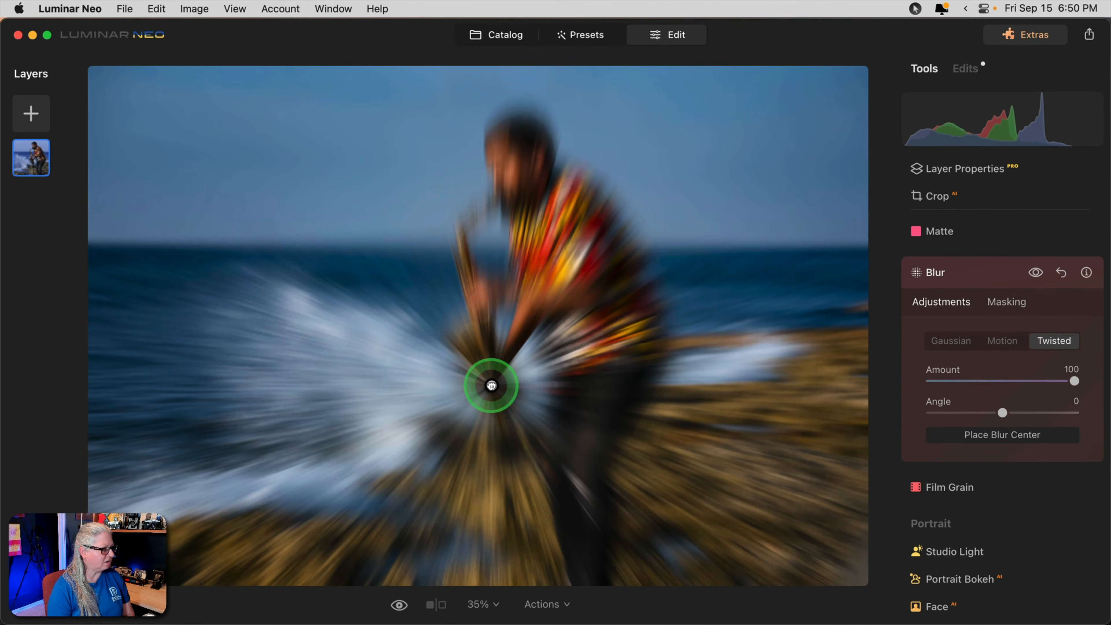
left_click_drag(1003, 412, 1077, 413)
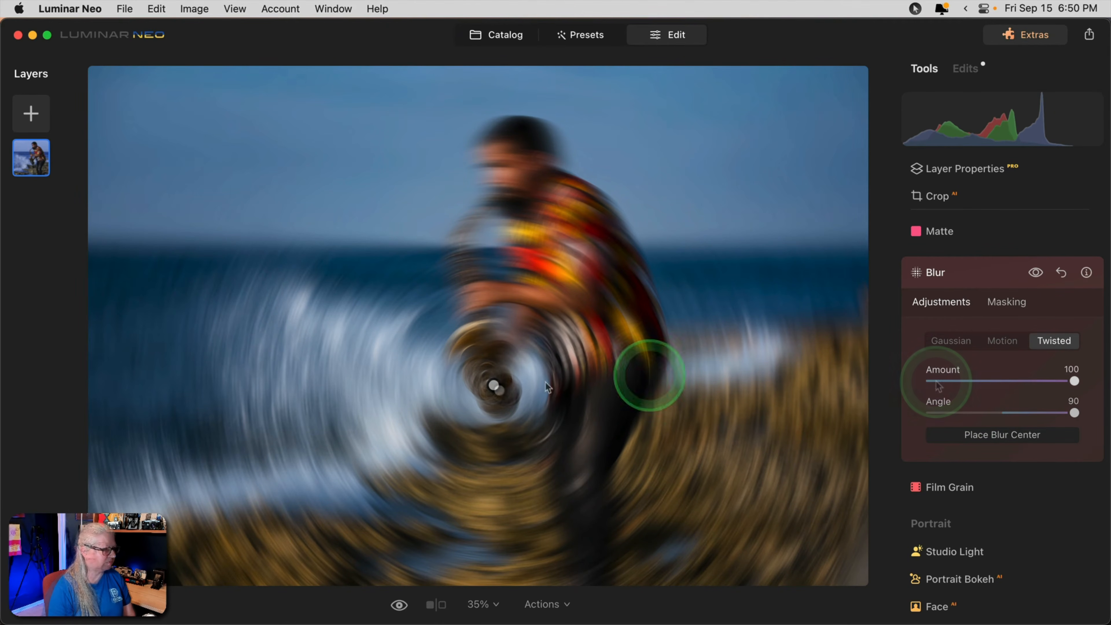
Mask the Twisted blur with the AI Human selection on the saxophone player and invert it so only the background is blurred.
left_click(1004, 303)
left_click(947, 396)
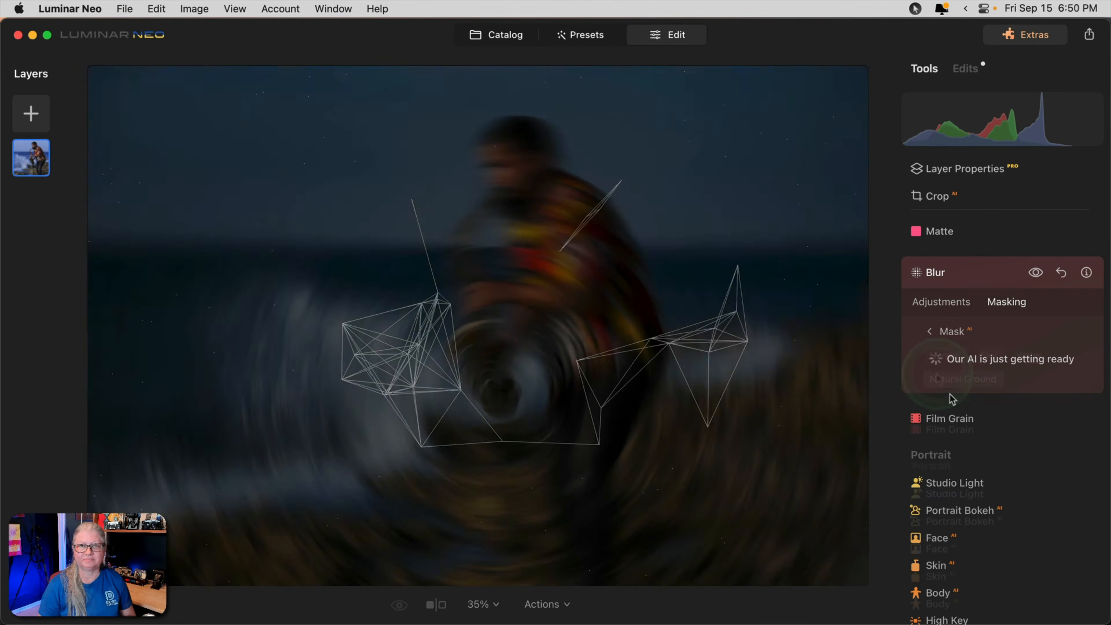
left_click(946, 355)
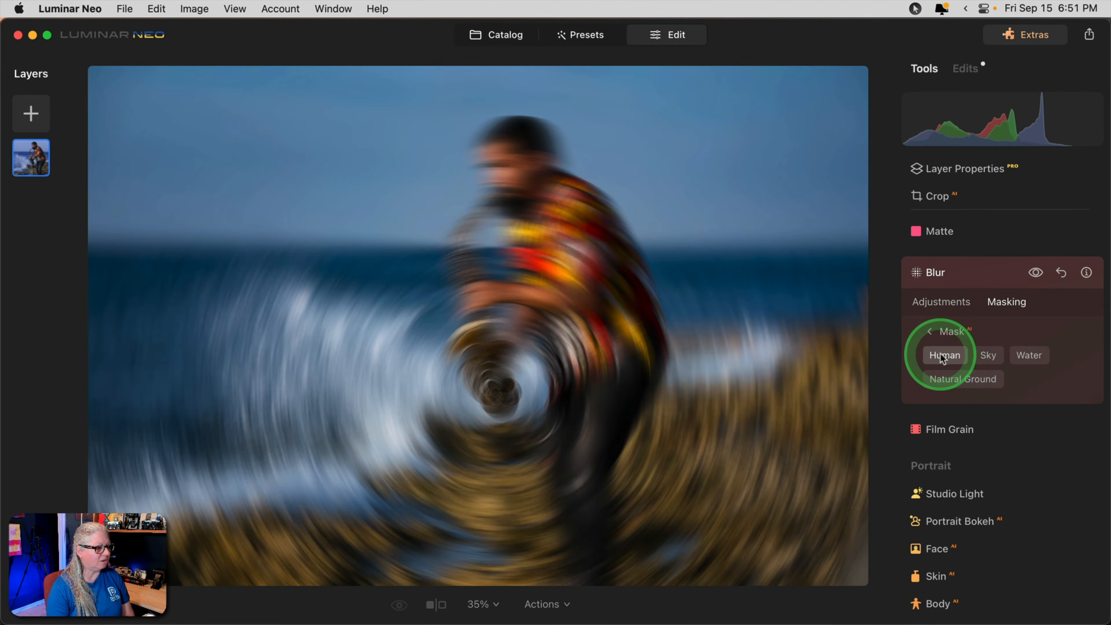
left_click(943, 356)
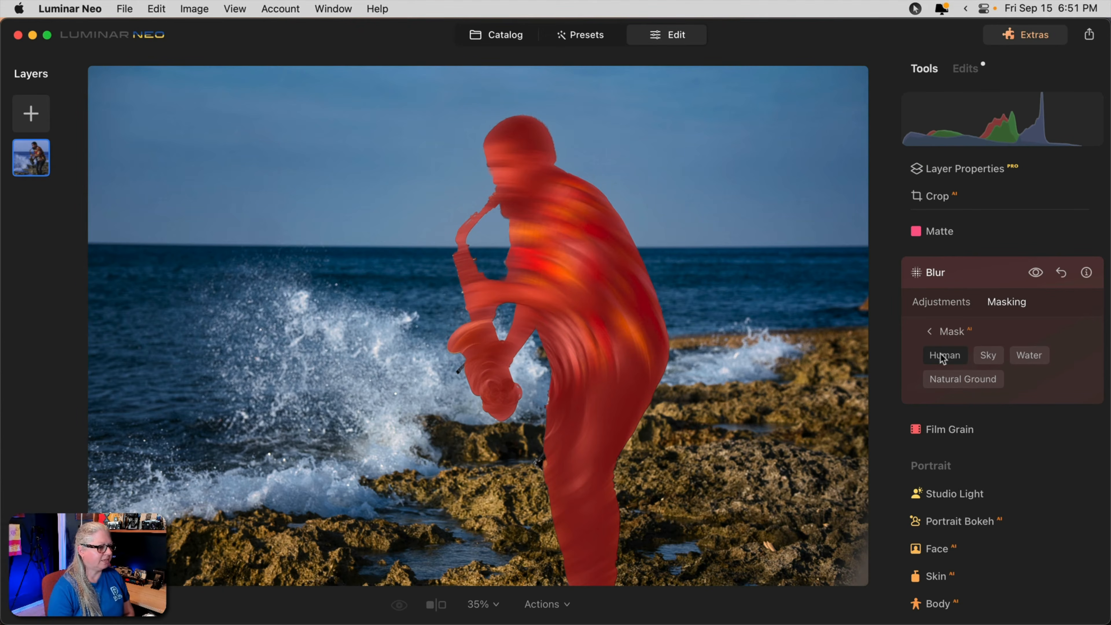
left_click(942, 332)
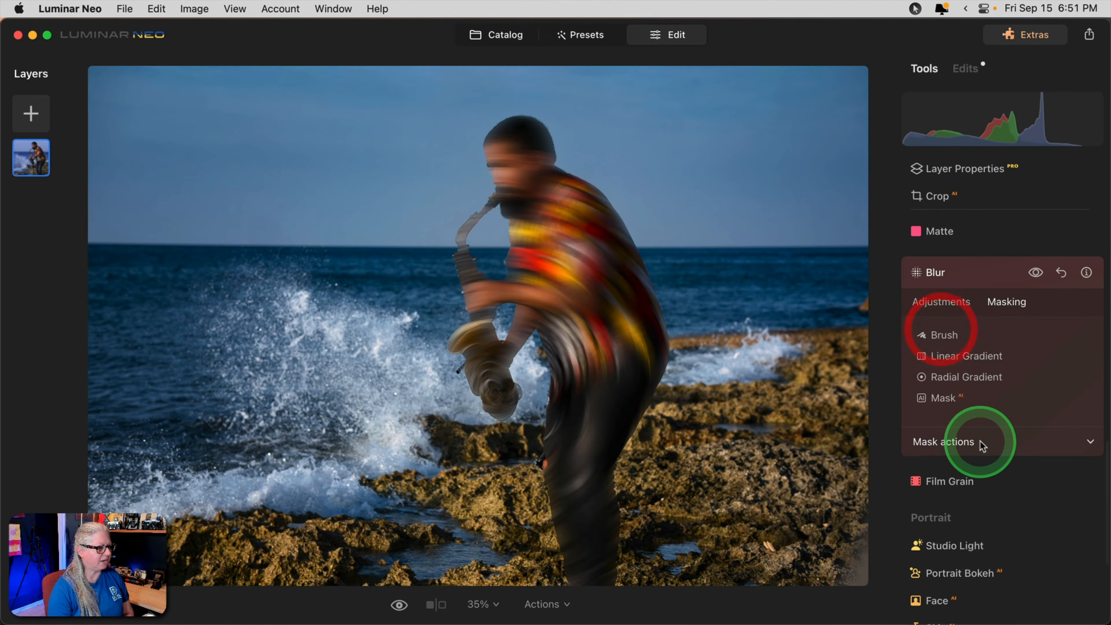
left_click(958, 443)
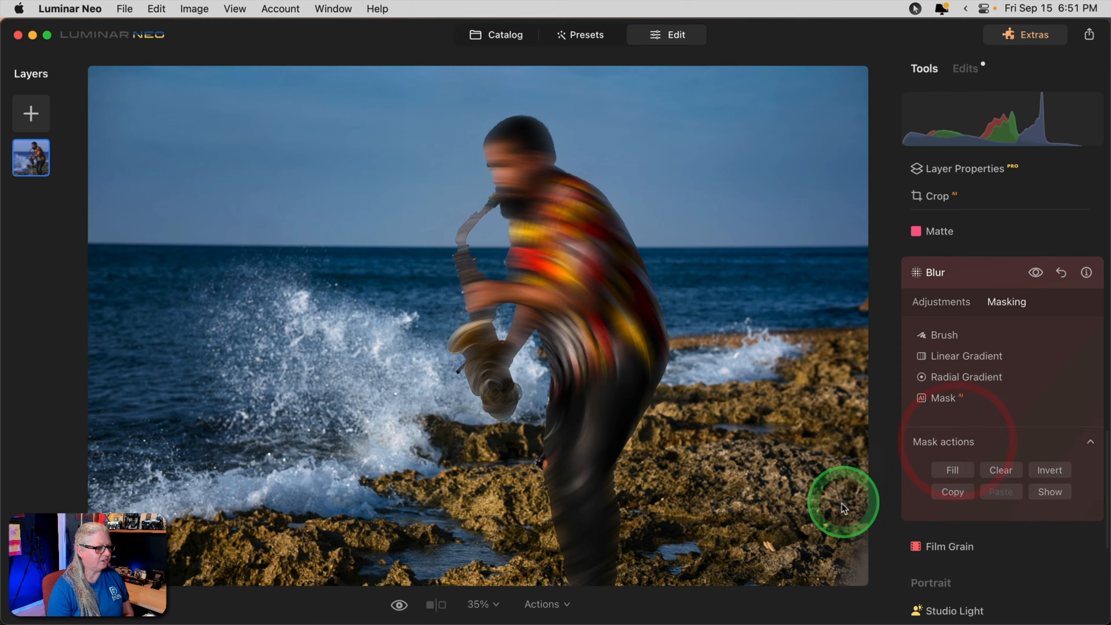
left_click(1043, 471)
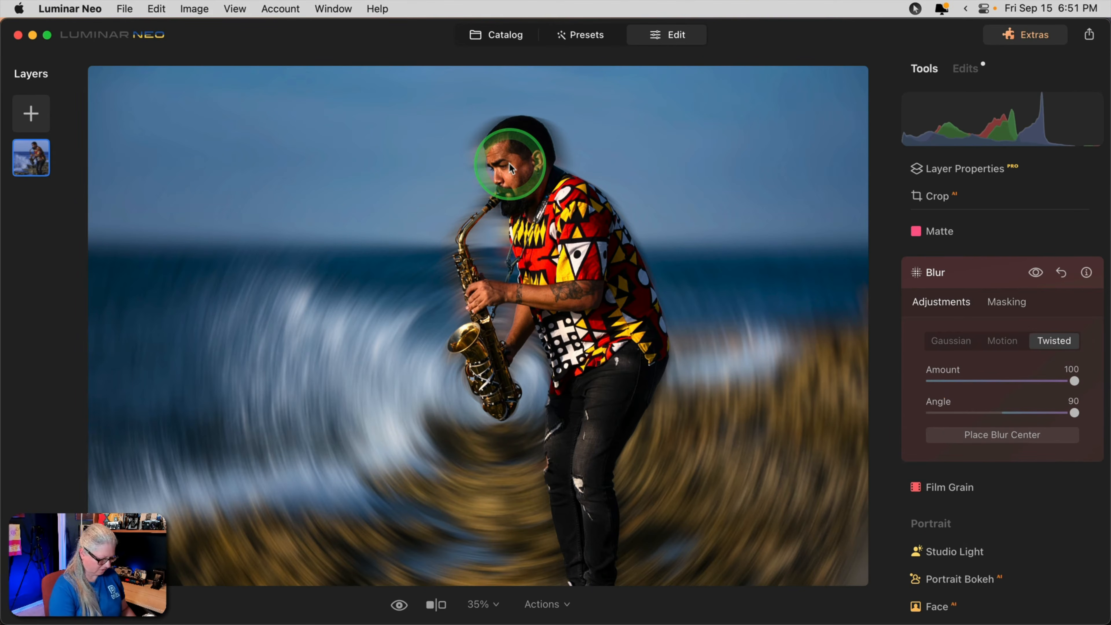
Erase the blur mask around the player's head, shoulder and back with a softness-100 brush at strength 47.
key("super+equal")
key("super+equal")
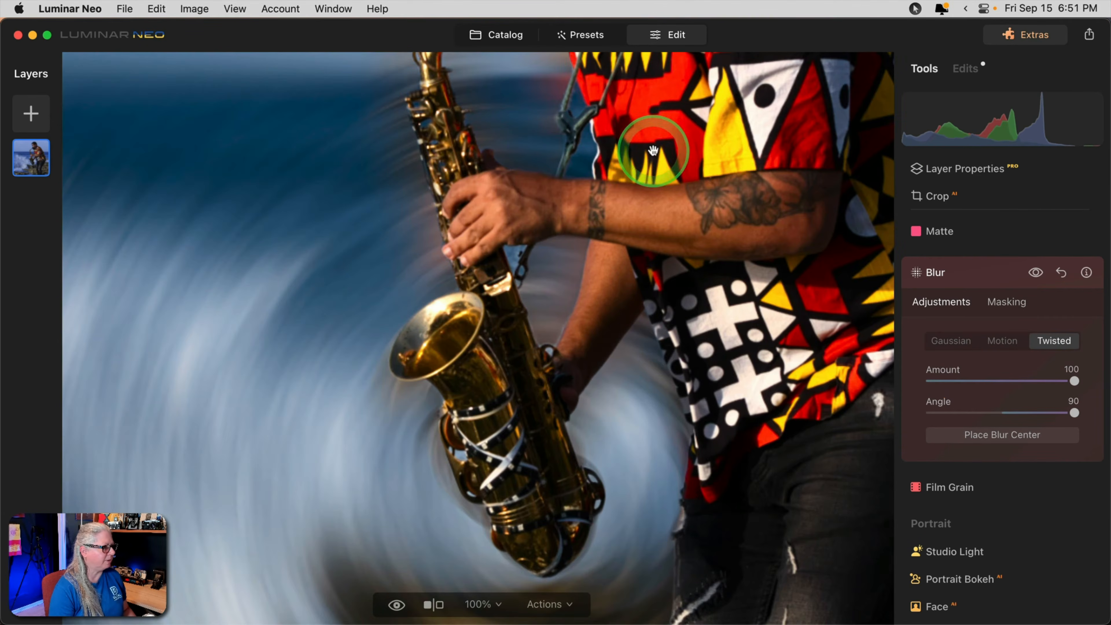
left_click(653, 151)
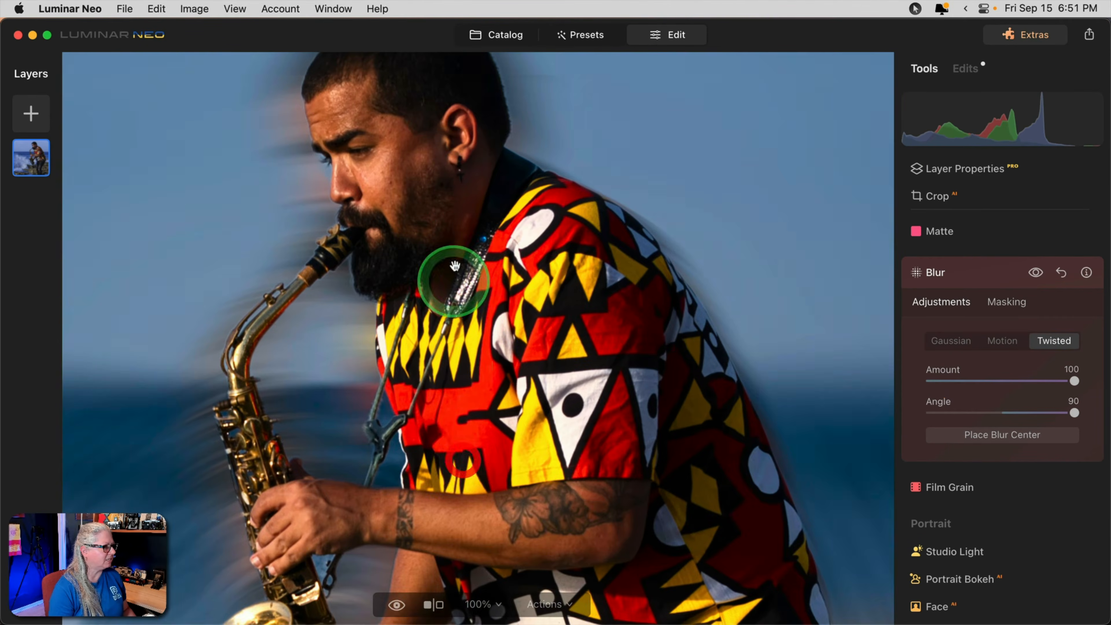
left_click(517, 370)
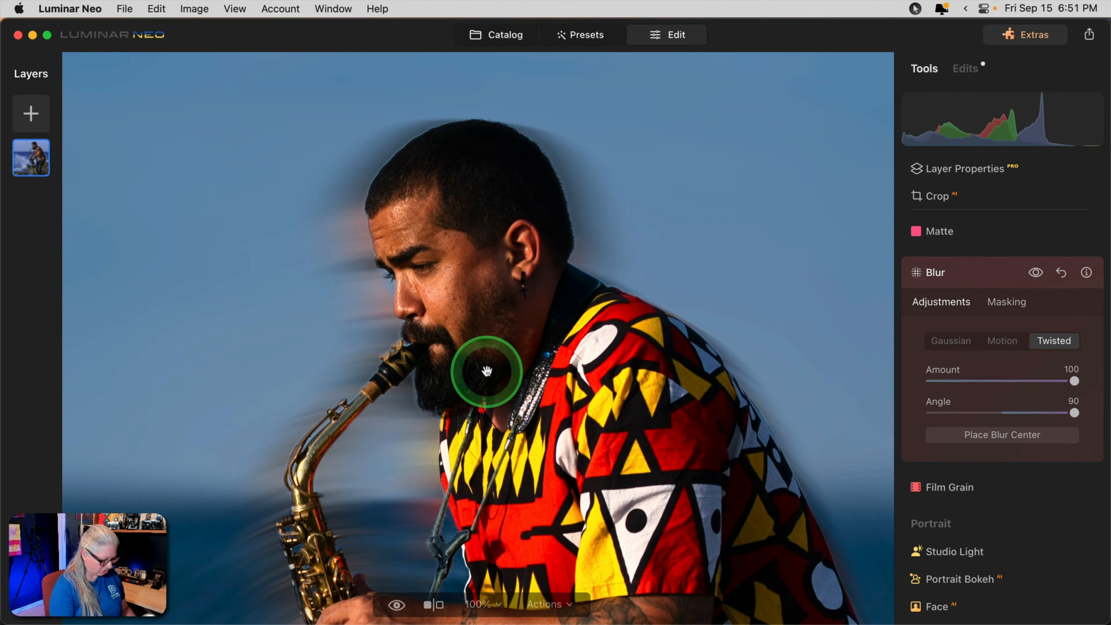
key("super+minus")
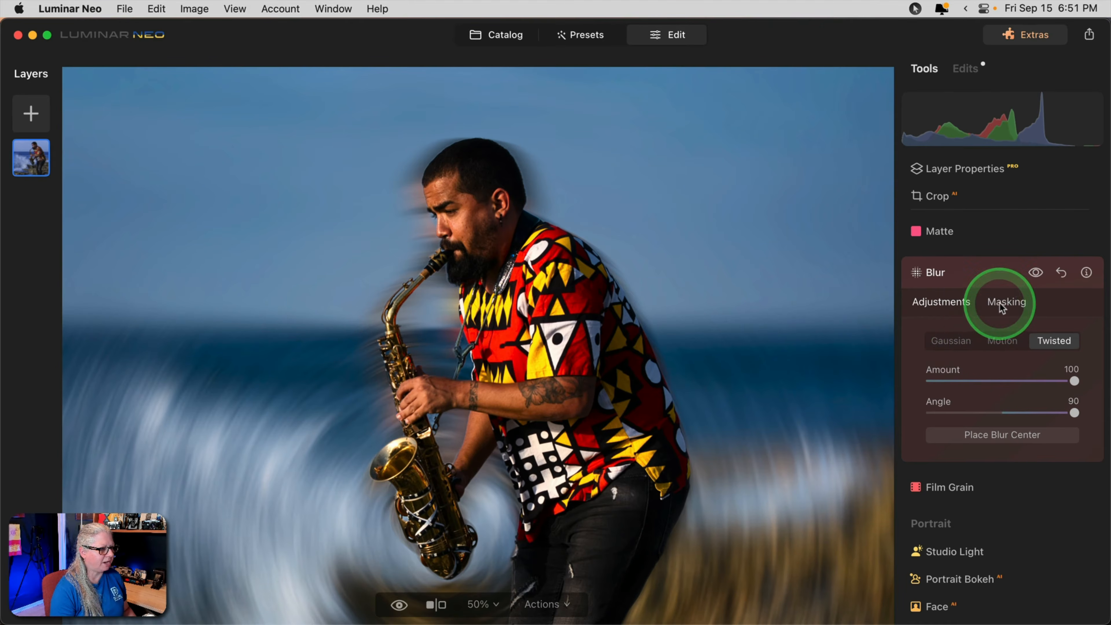
left_click(1006, 301)
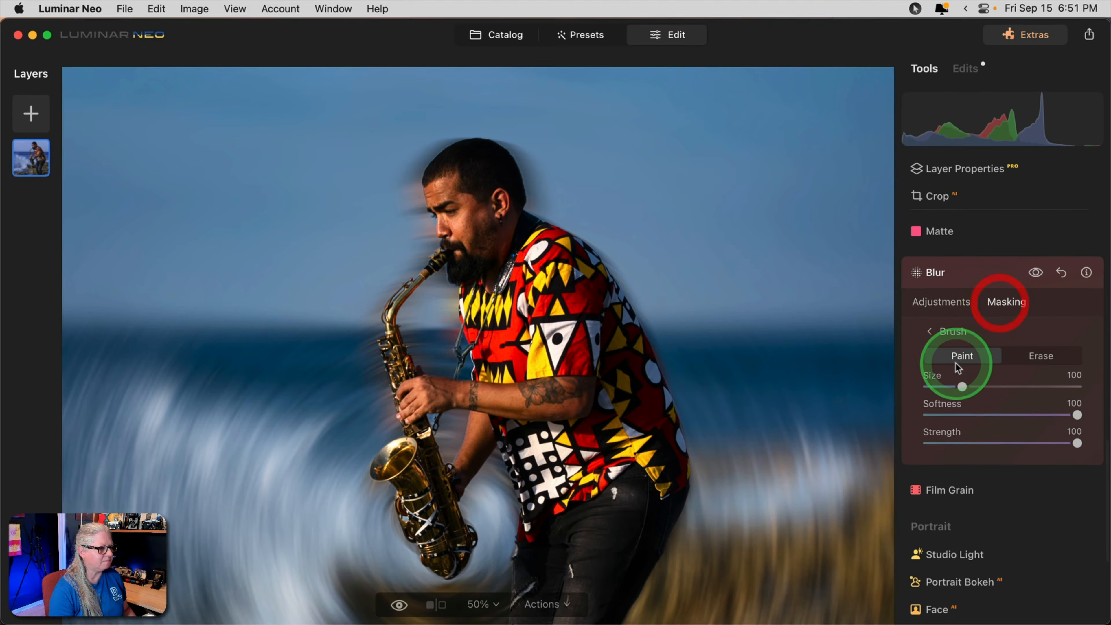
left_click(1040, 355)
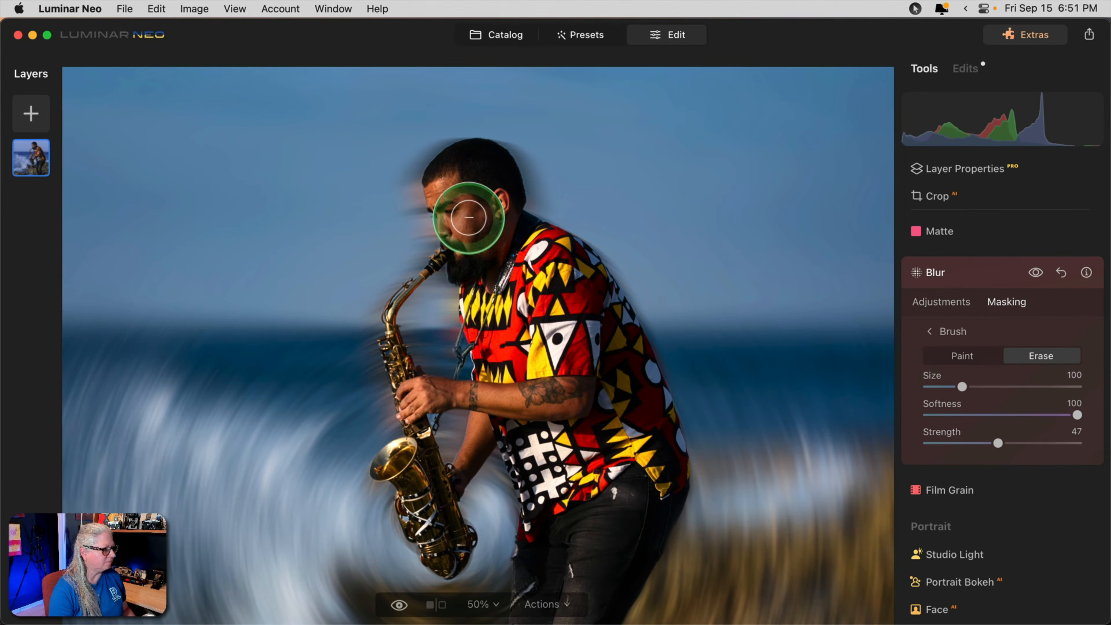
mouse_move(506, 225)
left_mouse_down()
mouse_move(491, 167)
mouse_move(457, 158)
mouse_move(446, 215)
mouse_move(465, 268)
mouse_move(451, 172)
mouse_move(472, 158)
mouse_move(496, 167)
left_mouse_up()
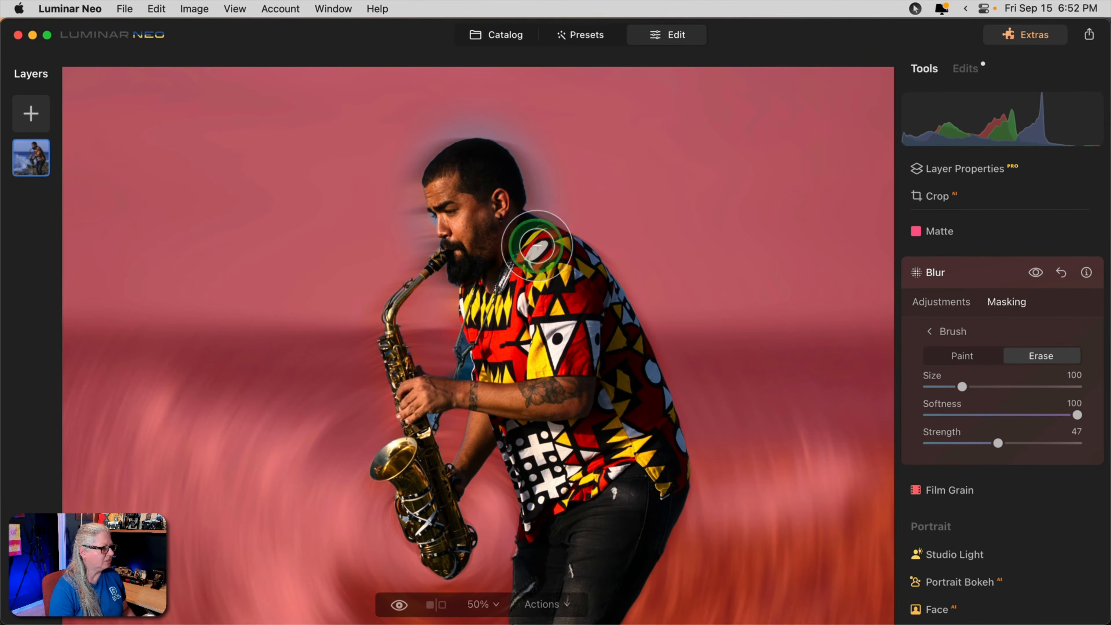
mouse_move(616, 325)
left_mouse_down()
mouse_move(664, 443)
mouse_move(668, 474)
mouse_move(652, 514)
mouse_move(653, 481)
mouse_move(605, 324)
mouse_move(550, 244)
left_mouse_up()
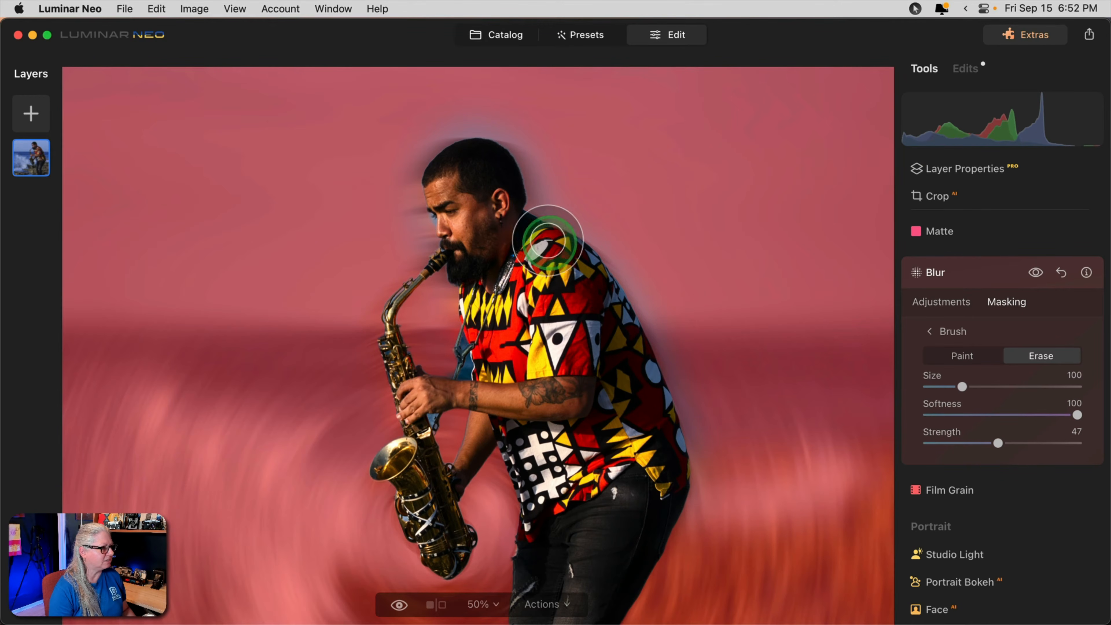
Raise the eraser strength to 75 and erase the remaining blur halo around the player's face, saxophone neck and back.
left_click_drag(997, 442, 1037, 439)
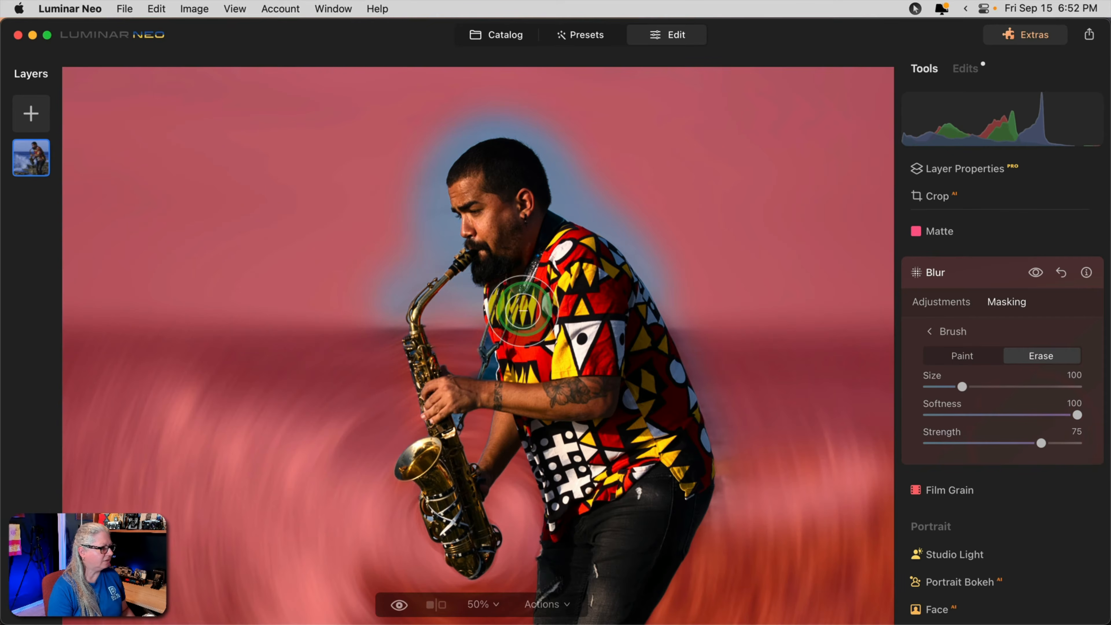
mouse_move(510, 261)
left_mouse_down()
mouse_move(471, 285)
mouse_move(390, 297)
left_mouse_up()
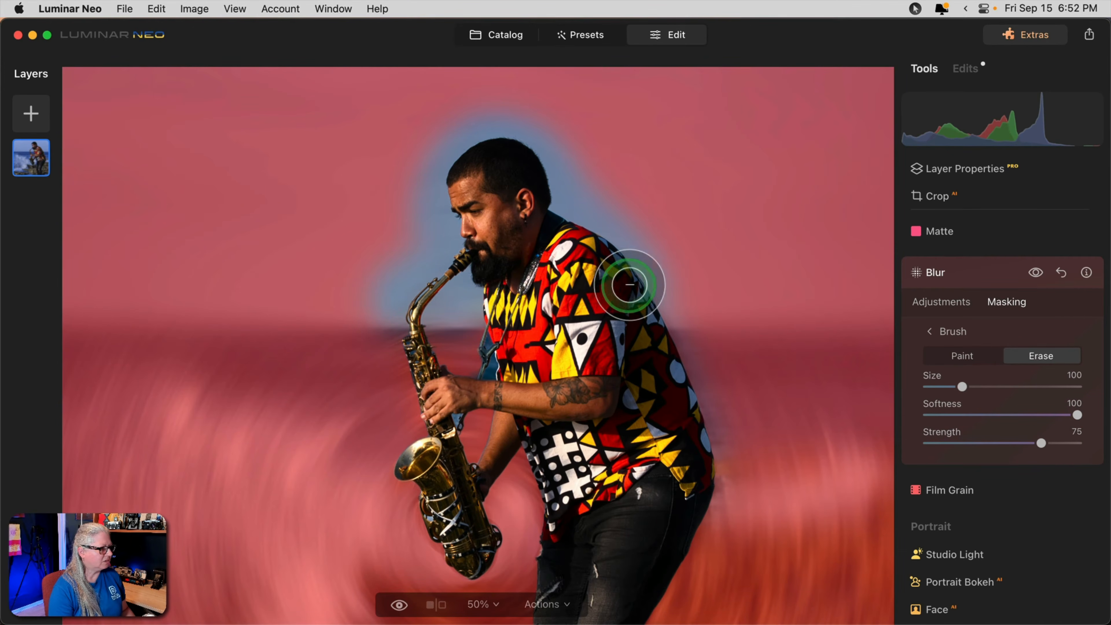
mouse_move(621, 261)
left_mouse_down()
mouse_move(519, 164)
mouse_move(458, 214)
mouse_move(440, 247)
mouse_move(523, 256)
left_mouse_up()
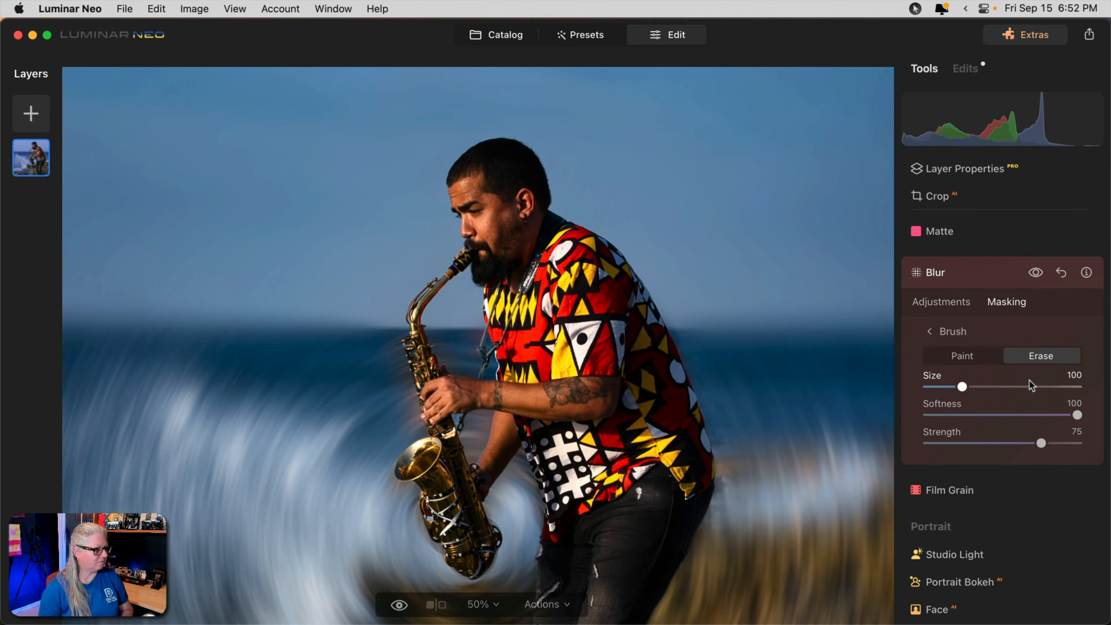
double_click(705, 339)
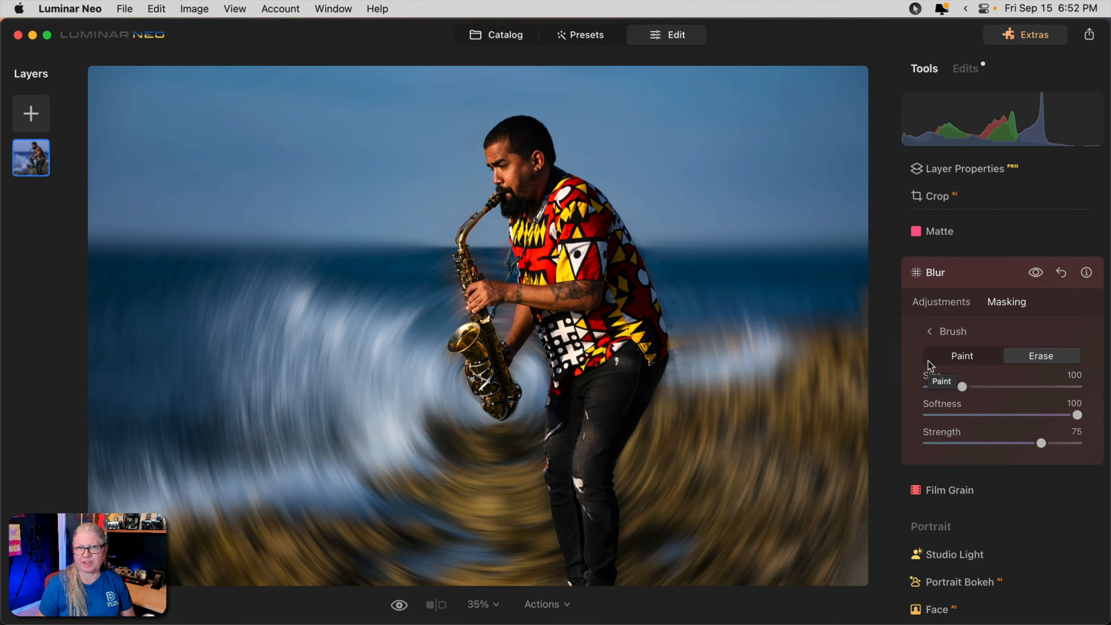
Move the Twisted blur's center from the saxophone toward the player's legs and out over the splashing waves.
left_click(936, 302)
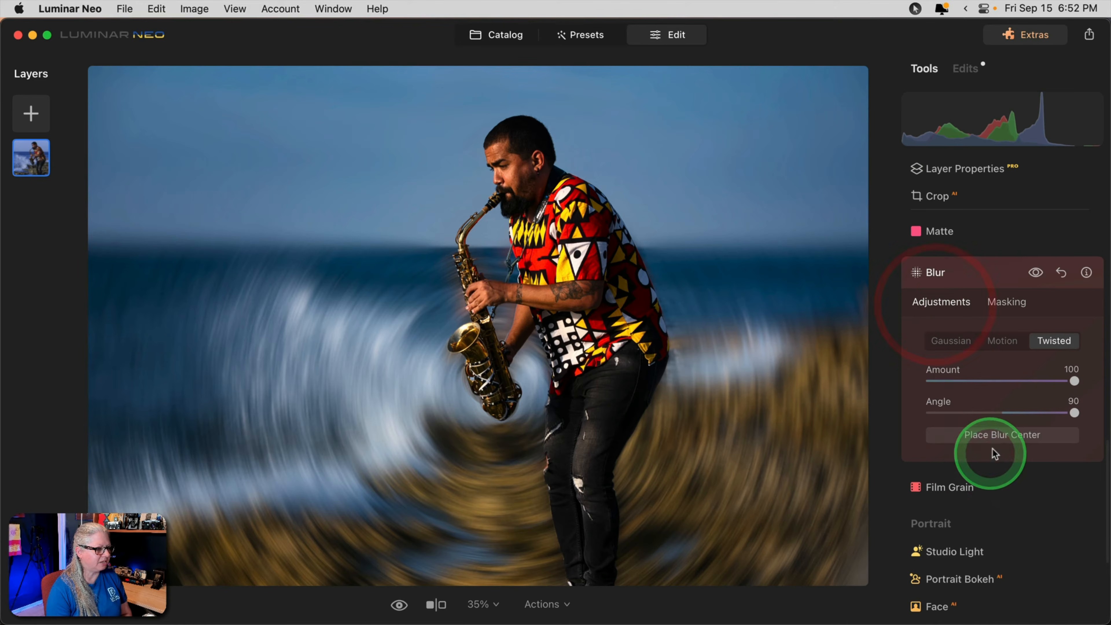
left_click(946, 435)
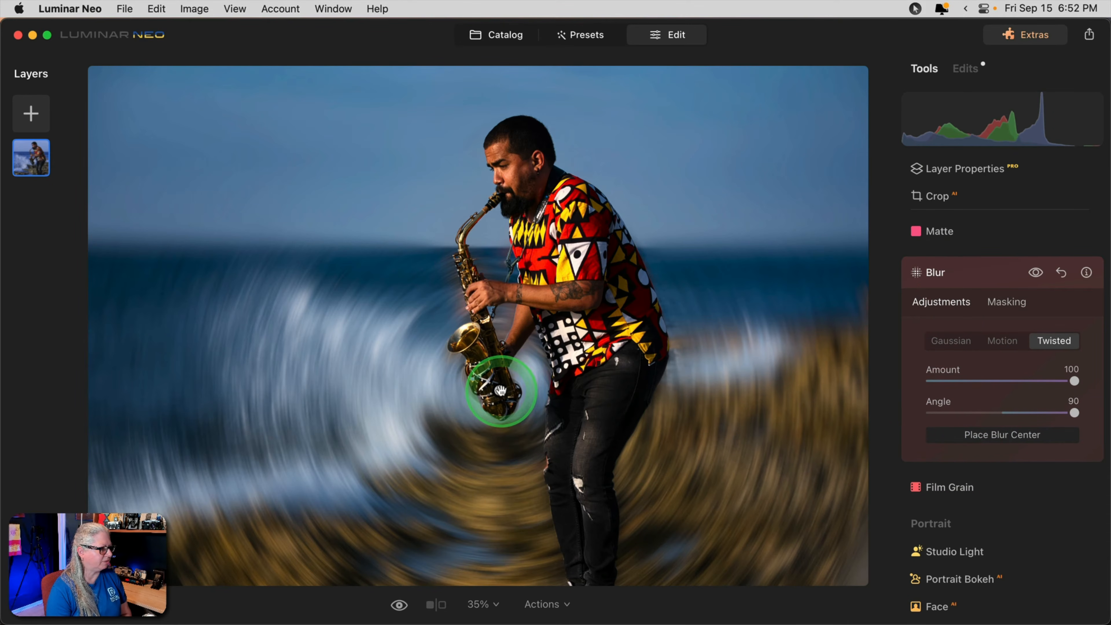
left_click_drag(500, 391, 603, 459)
left_click_drag(325, 337, 231, 355)
left_click(357, 371)
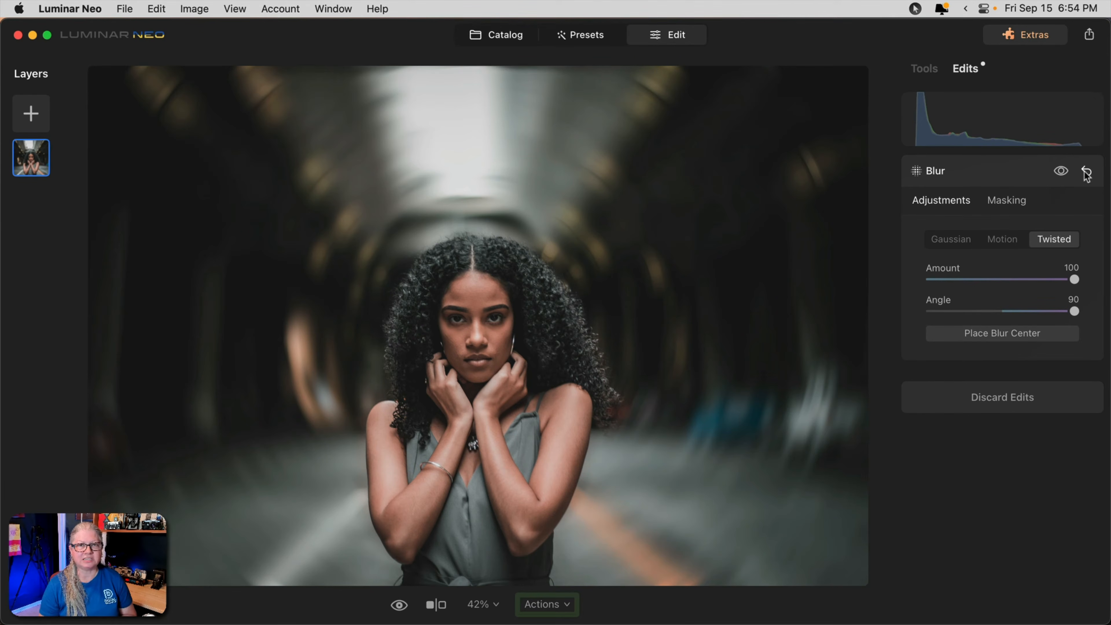
Copy the mask of the existing Twisted blur on the photo of the curly-haired woman.
left_click(1002, 201)
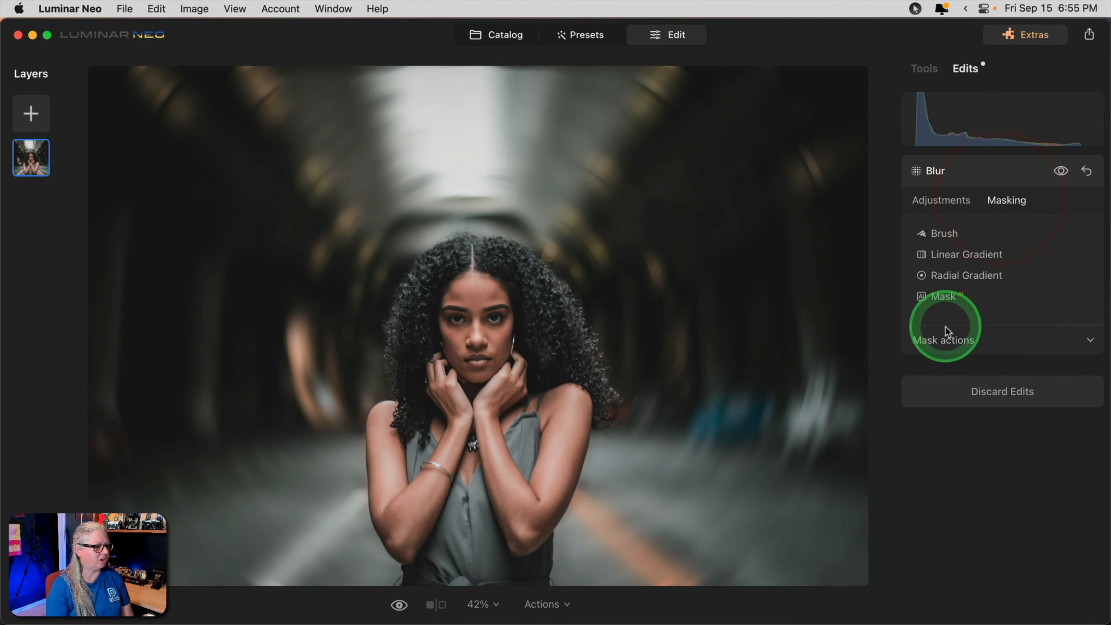
left_click(945, 340)
left_click(951, 391)
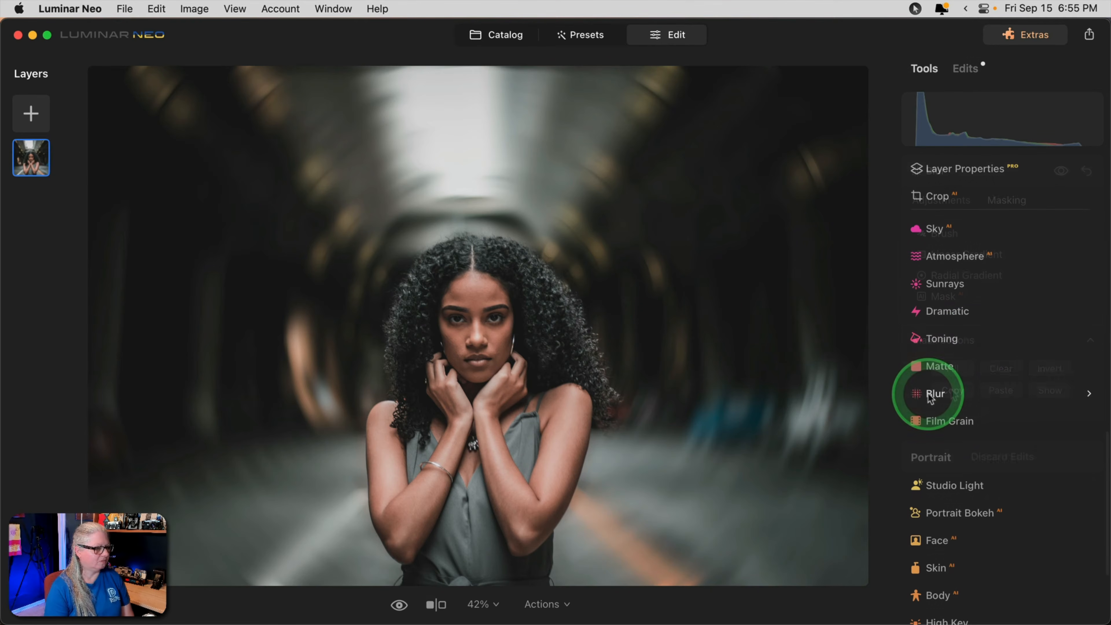
Add a second Blur to the woman's photo in Twisted mode with amount 100 and angle 90.
left_click(936, 394)
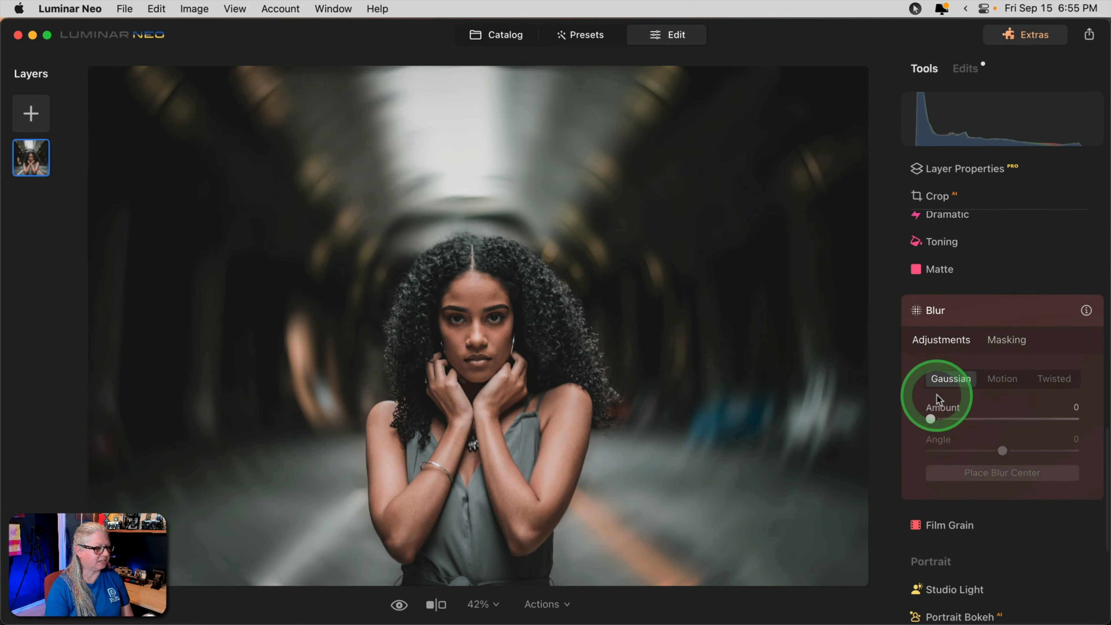
left_click(1038, 383)
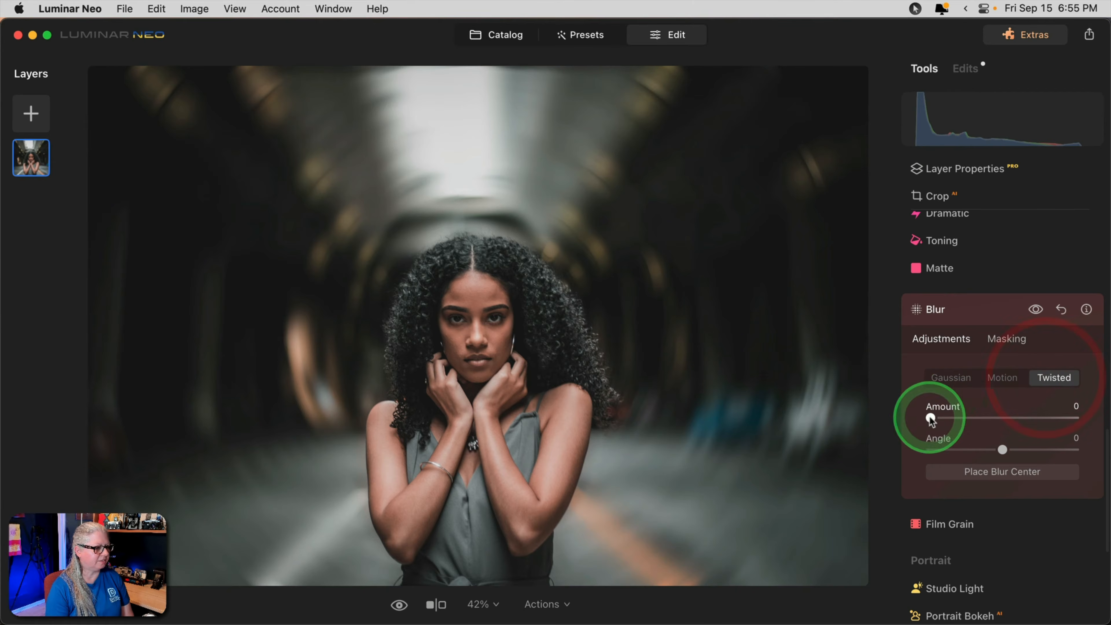
left_click_drag(930, 418, 1098, 419)
left_click_drag(1002, 449, 1106, 444)
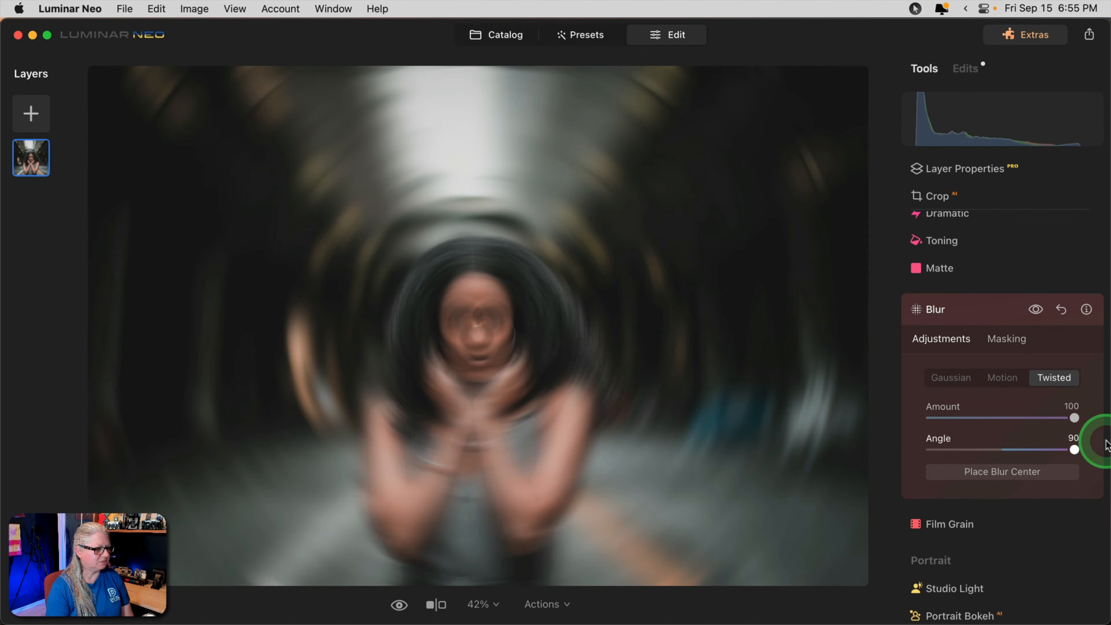
Paste the copied mask onto the second Twisted blur and compare the photo with that blur off and on.
left_click(1006, 339)
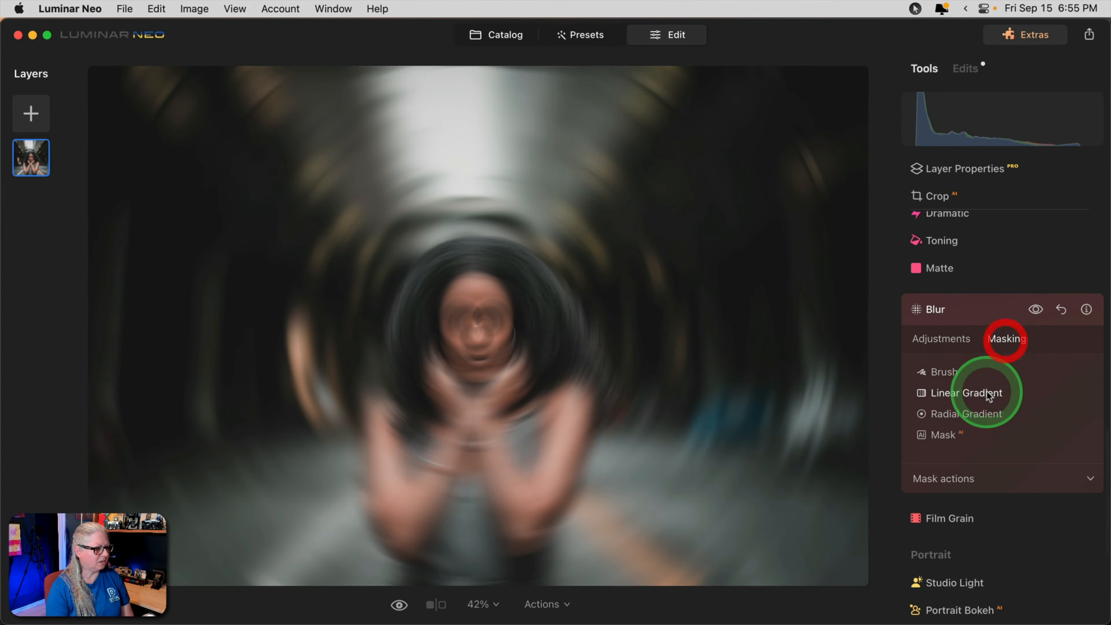
scroll(947, 466, "down", 1)
left_click(946, 447)
left_click(1001, 497)
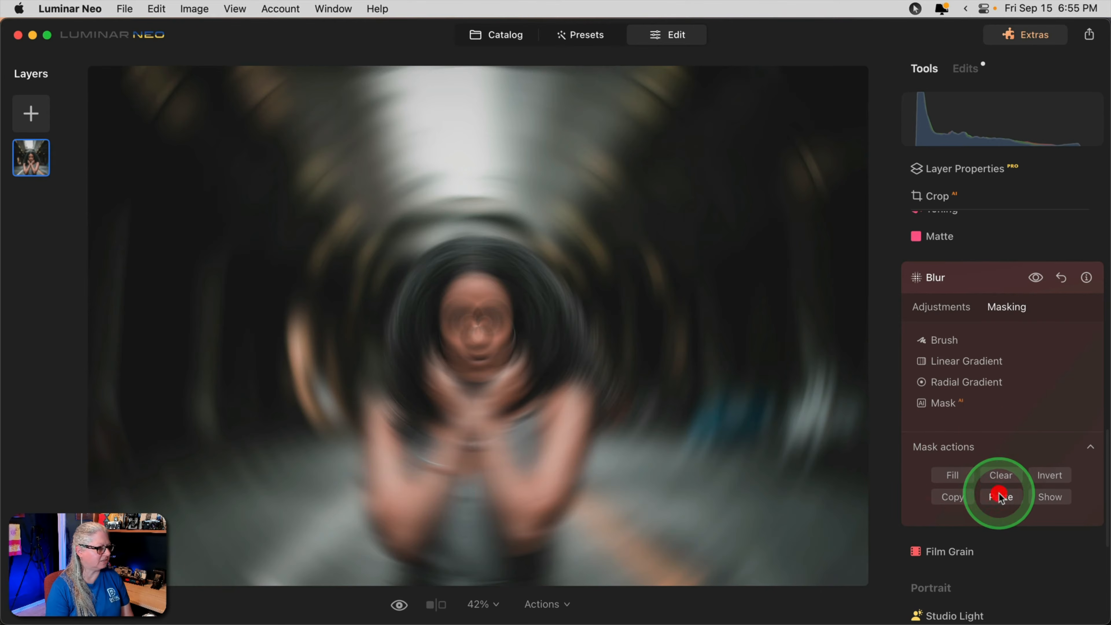
left_click(1034, 278)
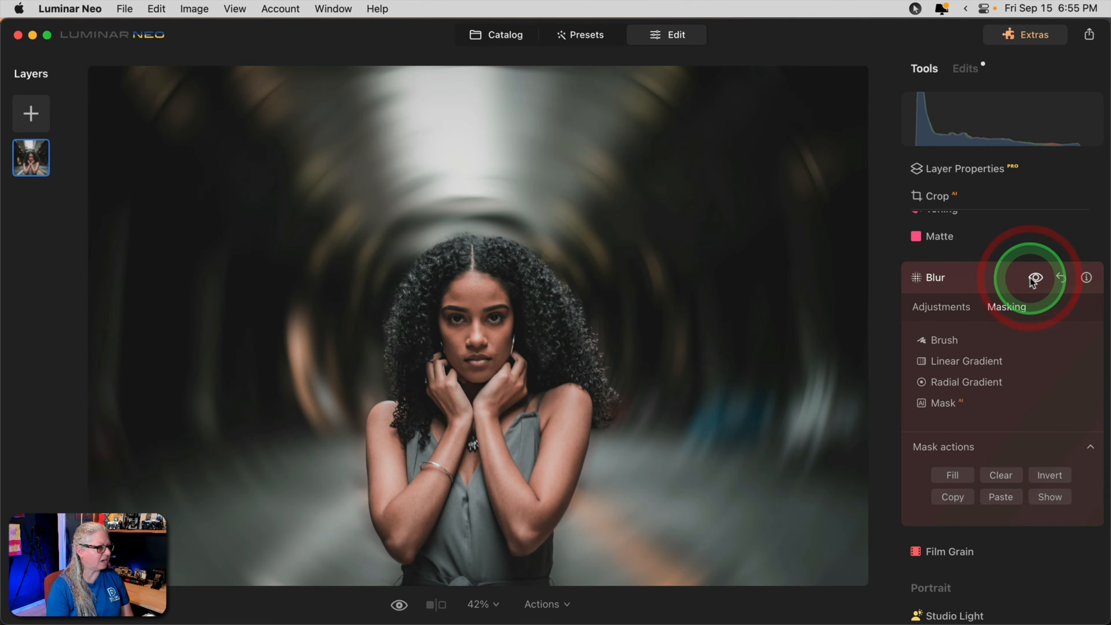
left_click(1034, 278)
left_click(1034, 278)
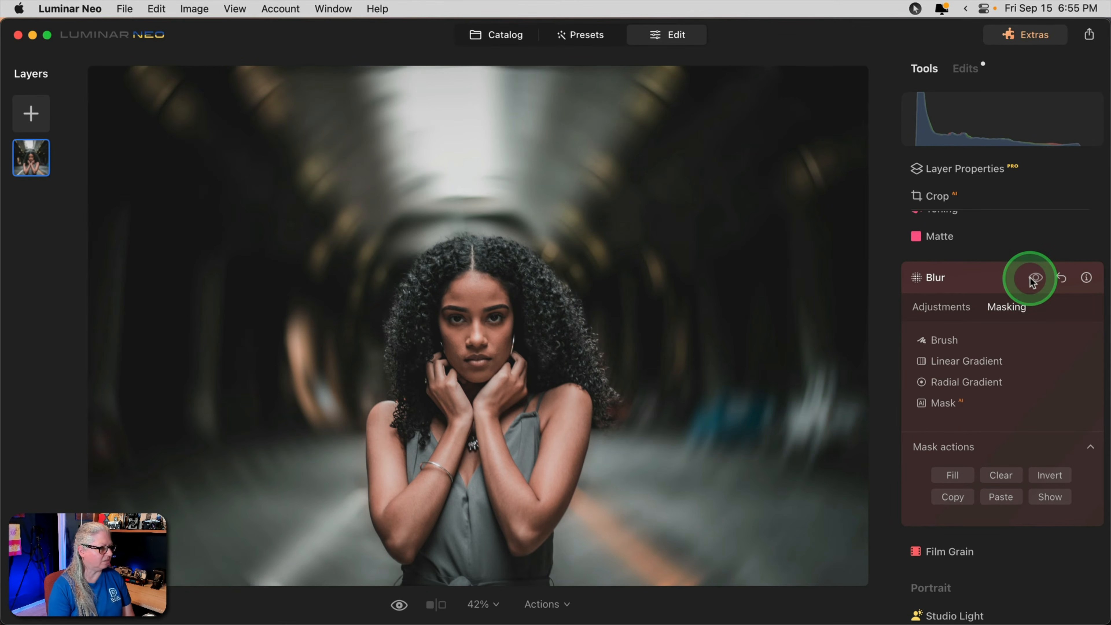
Add a third Blur to the woman's photo in Twisted mode with amount 100 and angle 90.
left_click(960, 267)
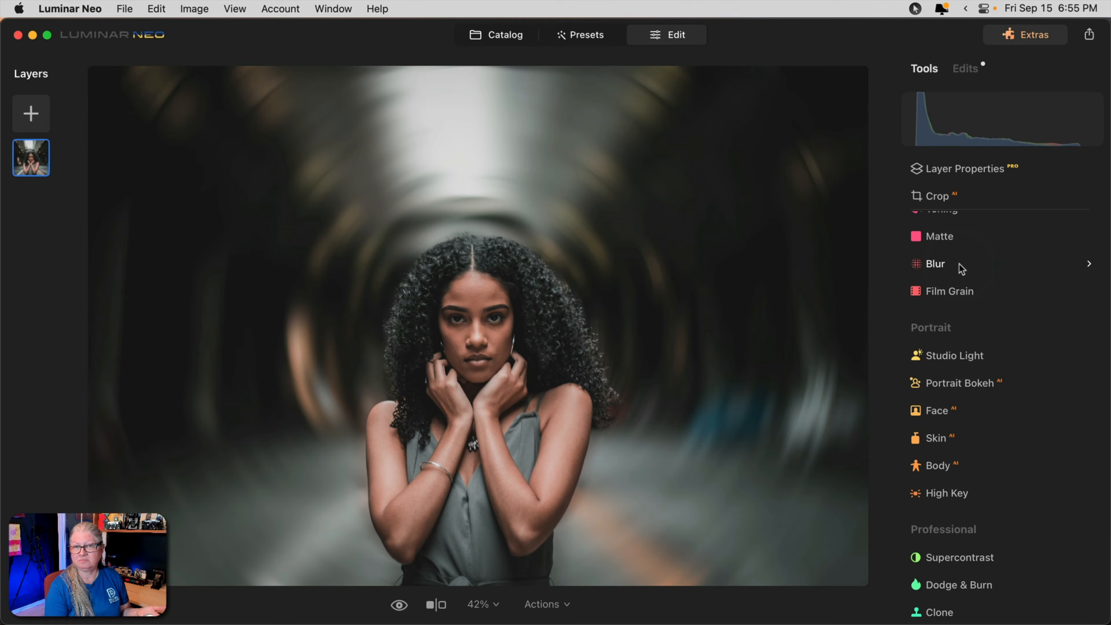
left_click(961, 268)
left_click(1053, 345)
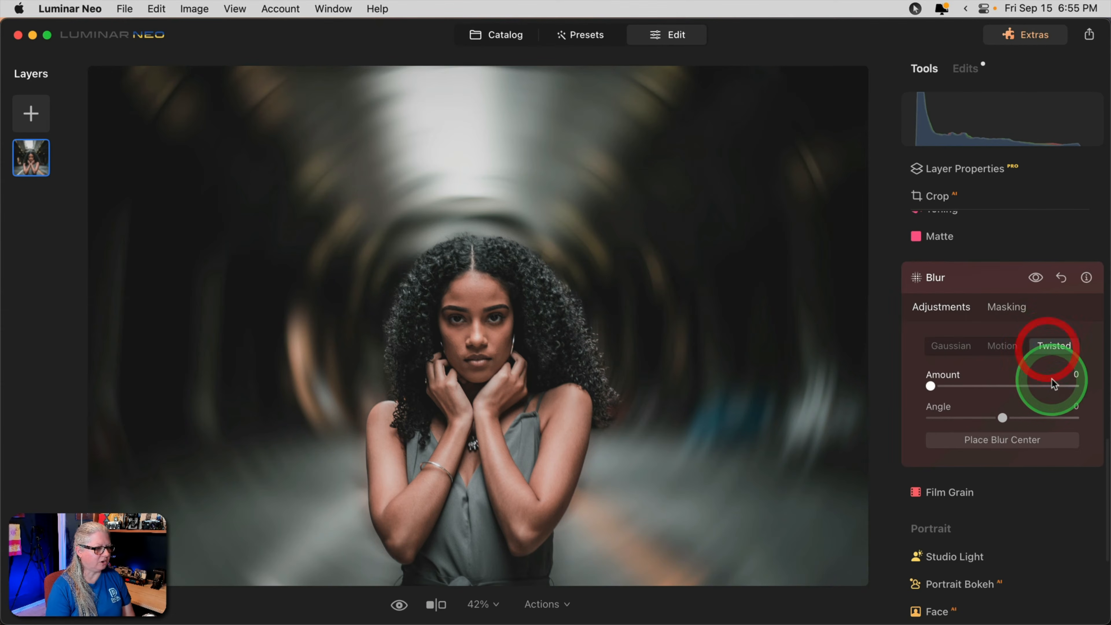
left_click_drag(1051, 386, 1072, 385)
left_click_drag(1002, 418, 1073, 418)
Paste the copied mask onto the third Twisted blur and return to its blur adjustments.
left_click(1006, 306)
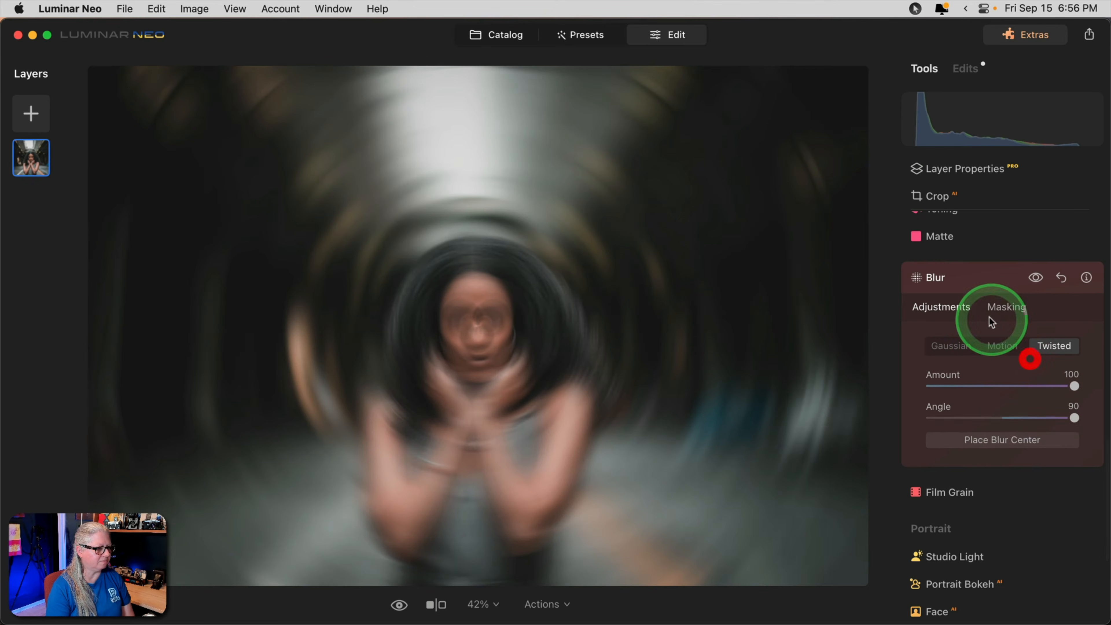
left_click(958, 444)
left_click(1000, 496)
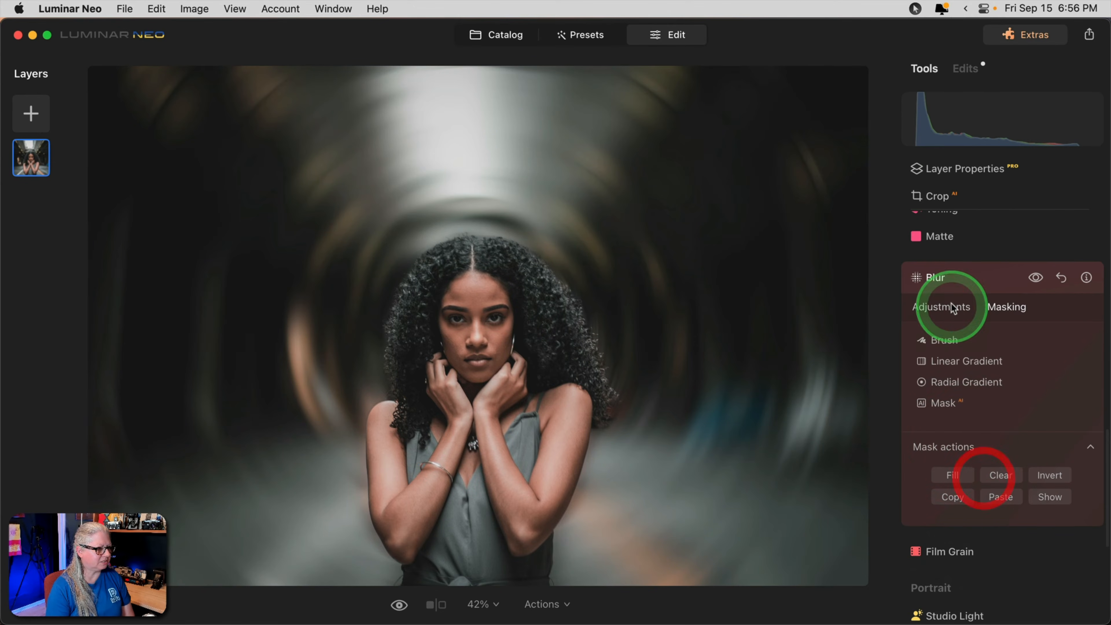
left_click(941, 306)
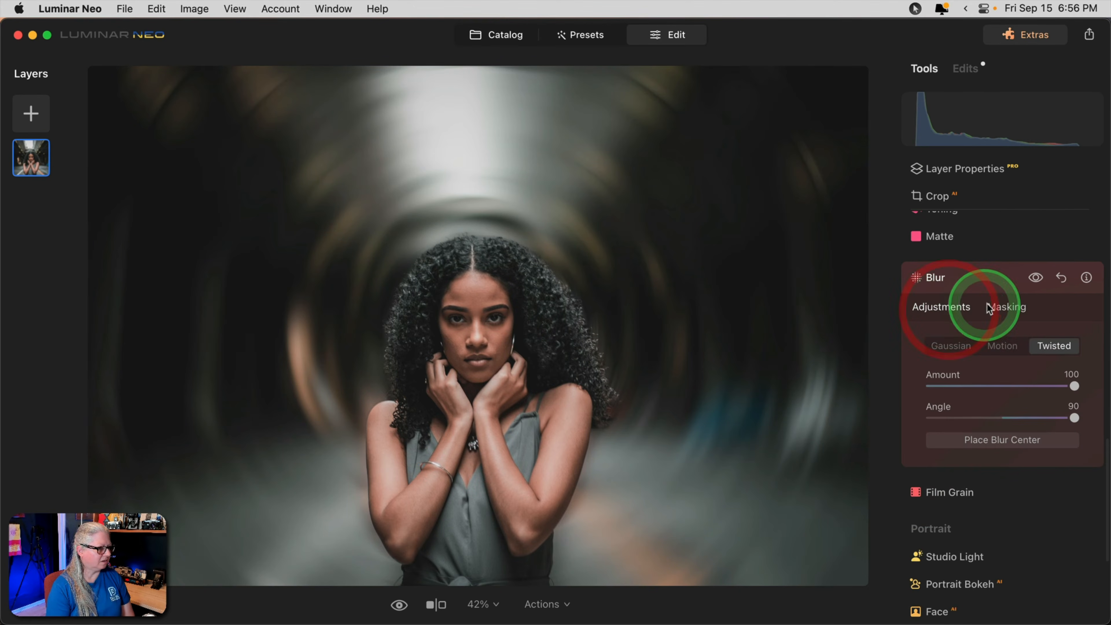
Reset the angle to 0 on all three stacked Twisted blurs already applied to the woman's photo.
left_click(977, 280)
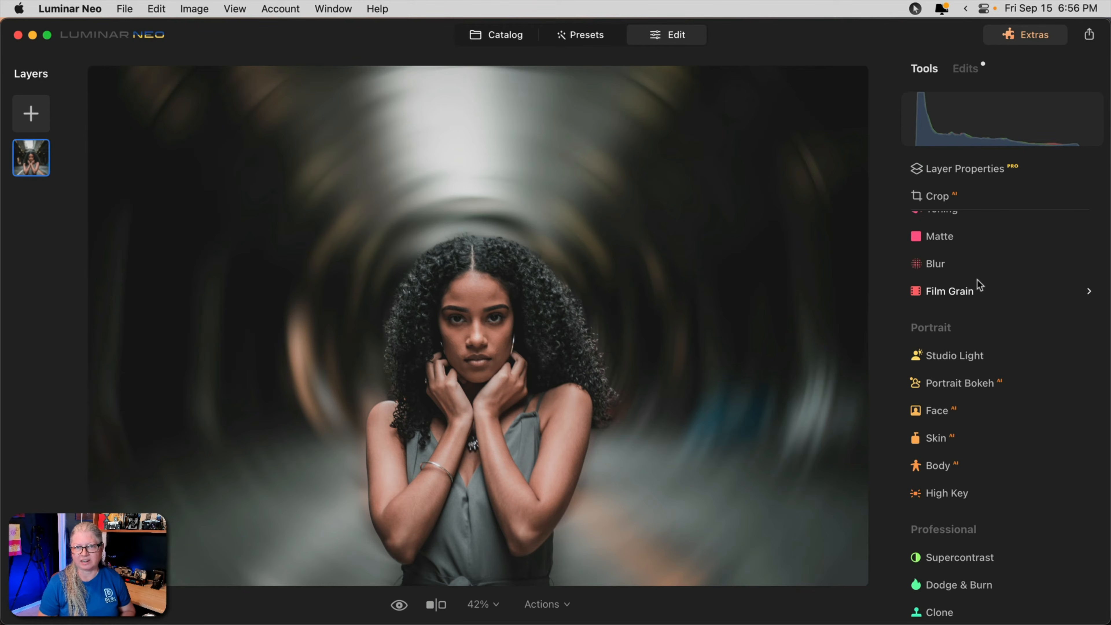
left_click(965, 68)
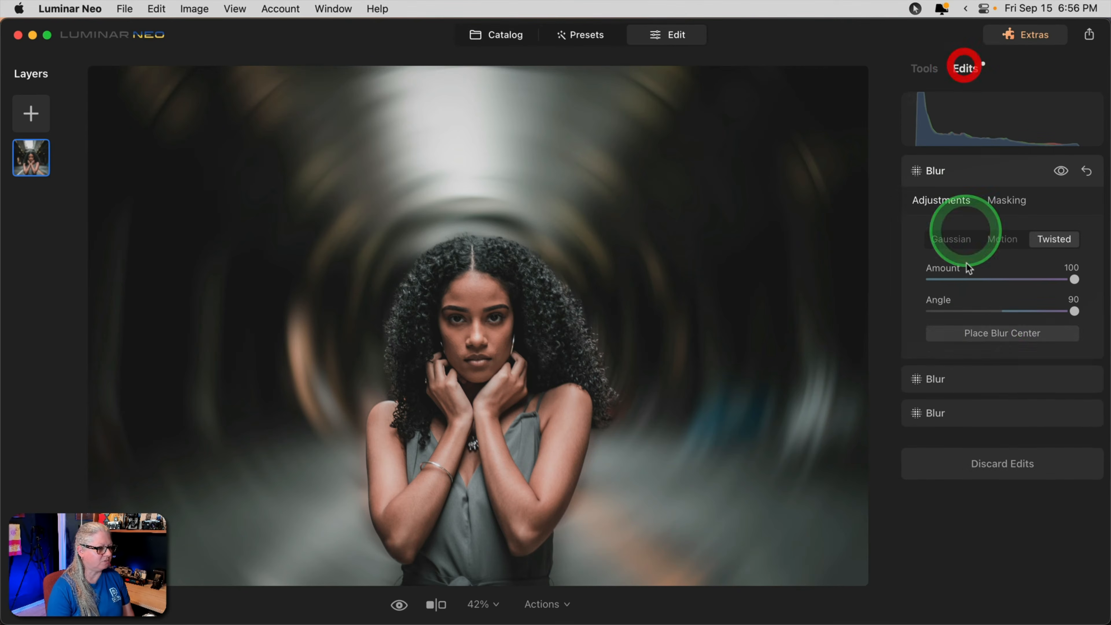
left_click(985, 410)
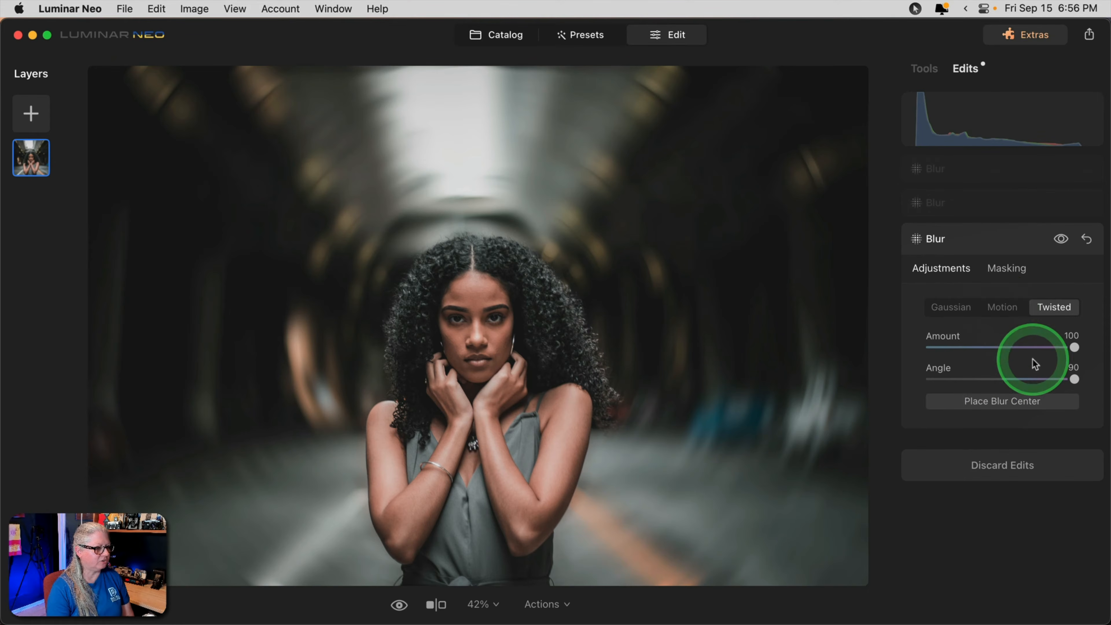
double_click(1072, 379)
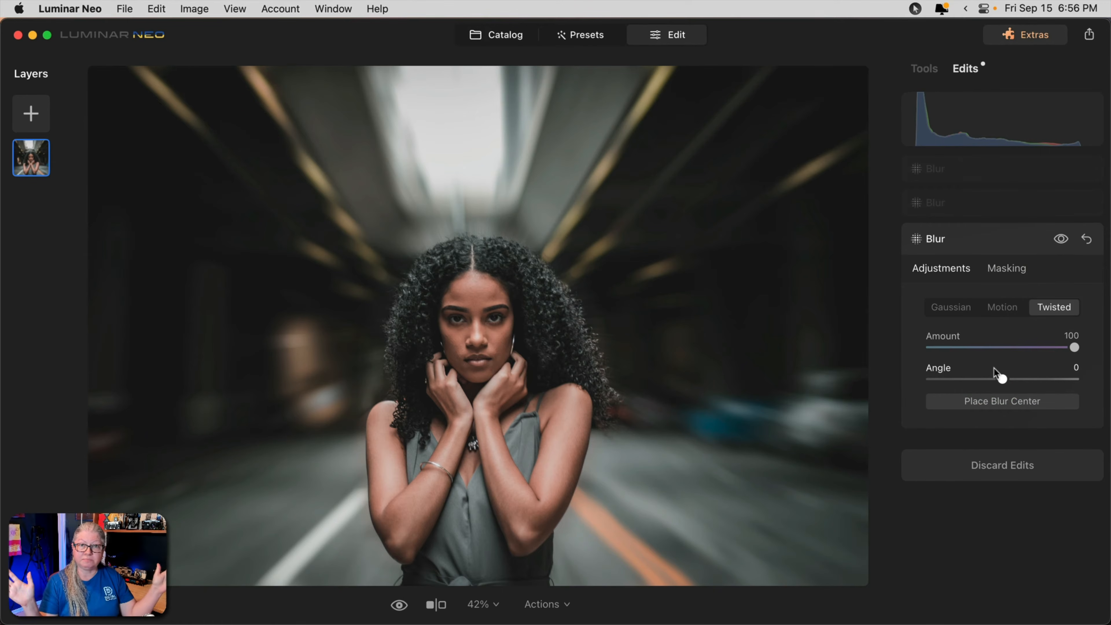
left_click(978, 204)
left_click_drag(1052, 353, 1072, 342)
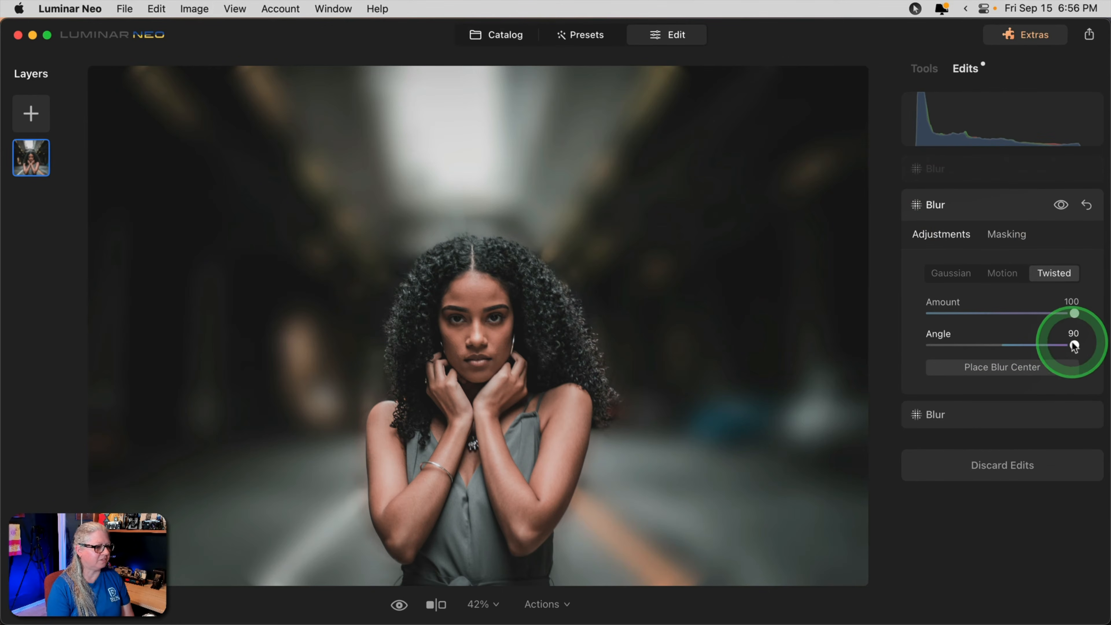
double_click(1074, 344)
left_click(988, 171)
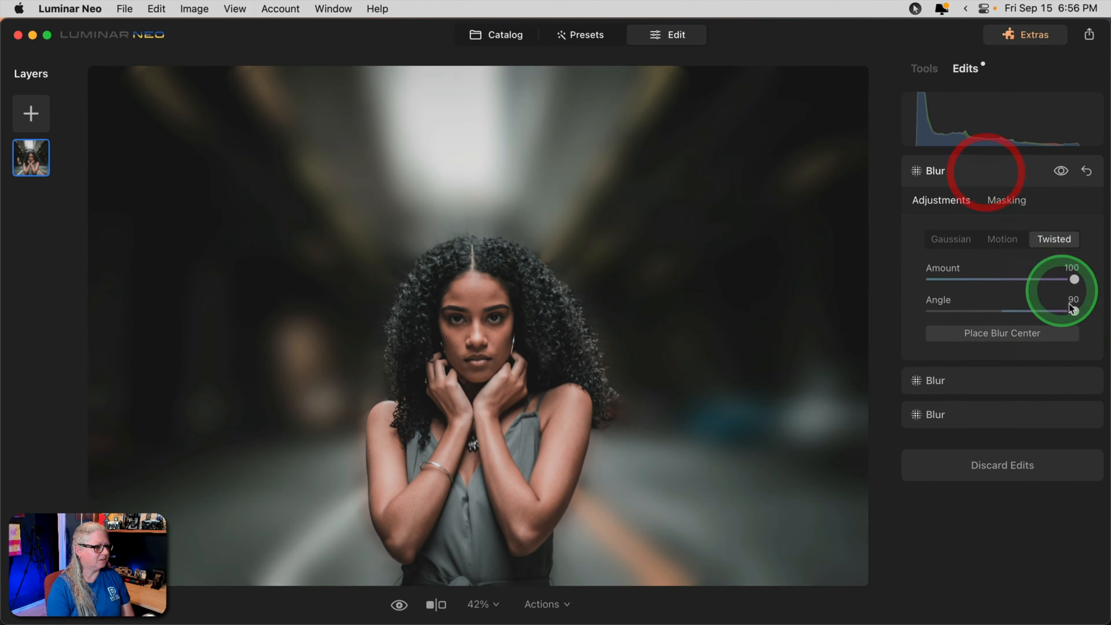
double_click(1072, 312)
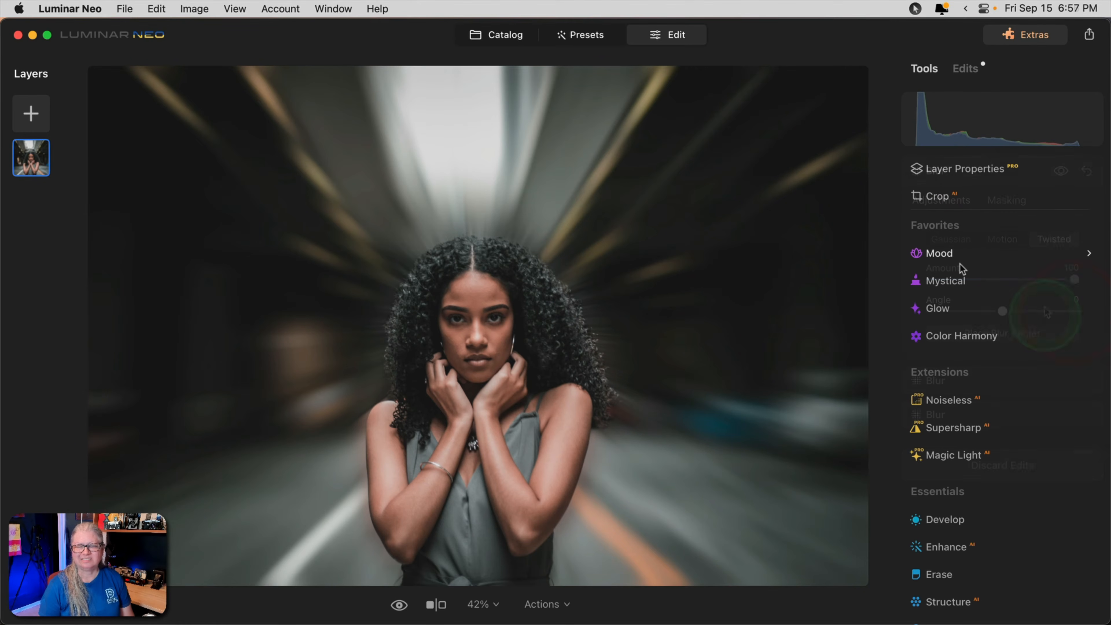
Compare the woman's photo and the weightlifter's photo before and after their blur edits.
key("backslash")
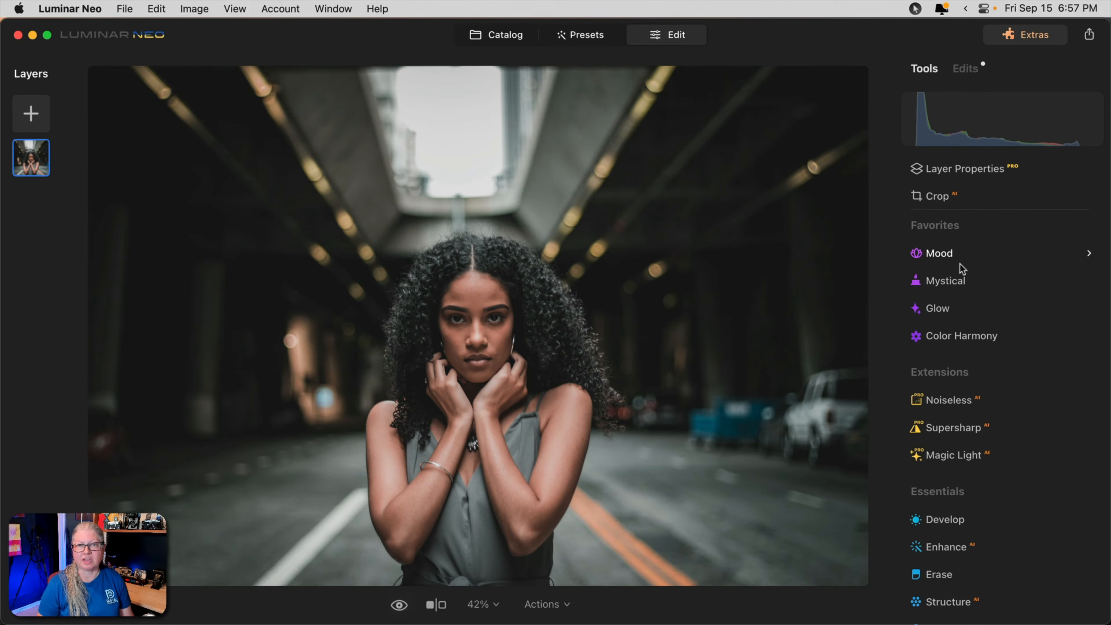
key("backslash")
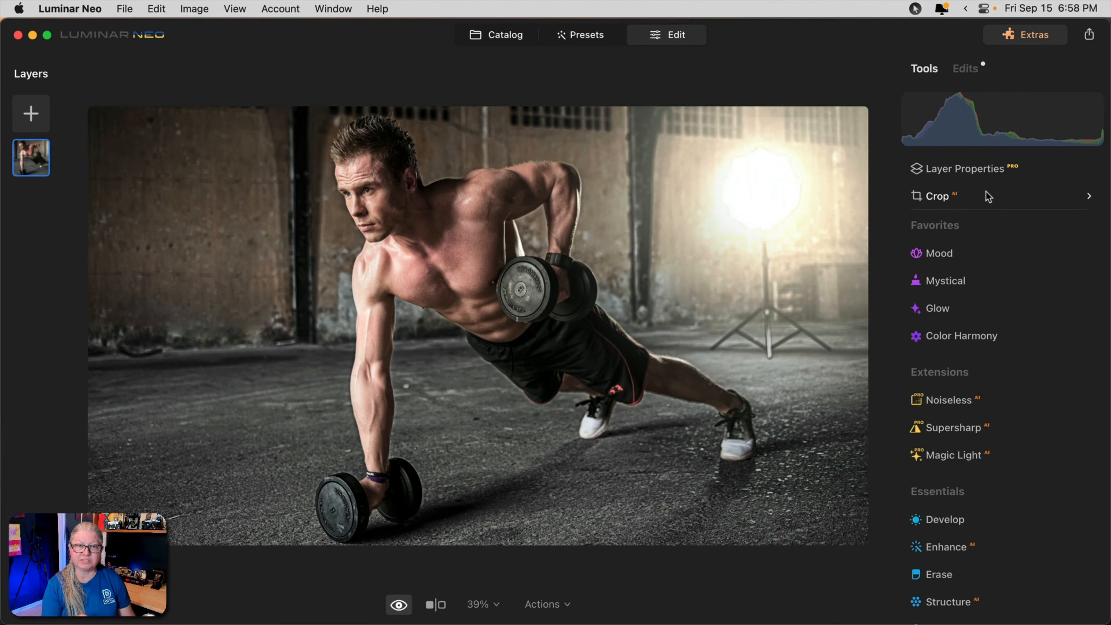
key("backslash")
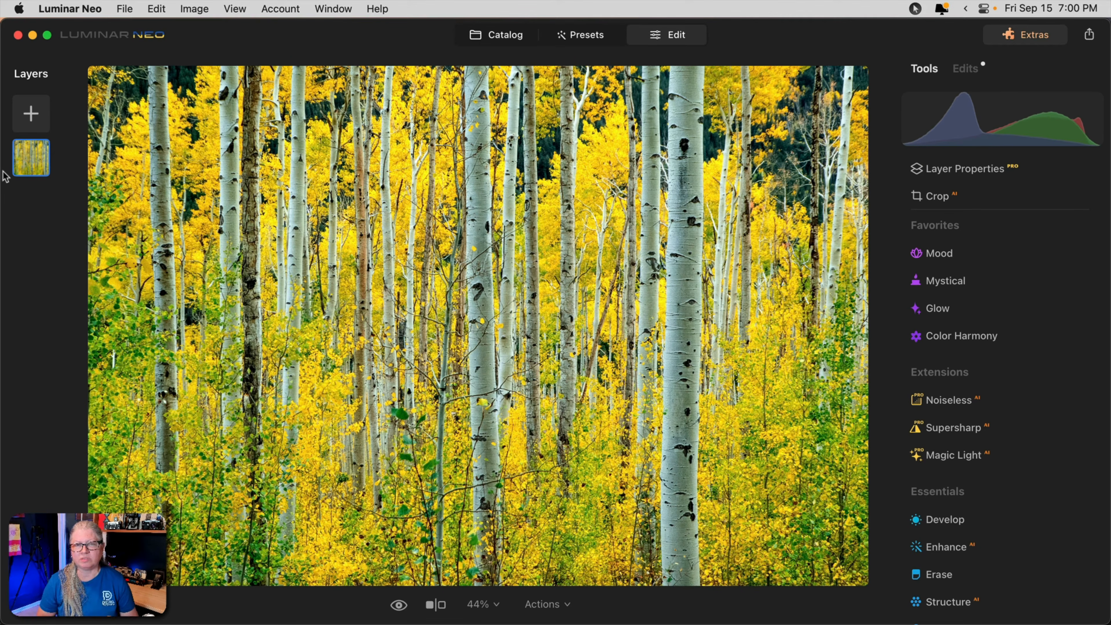
Duplicate the aspen forest photo's layer and collapse the new layer's properties.
scroll(980, 316, "down", 10)
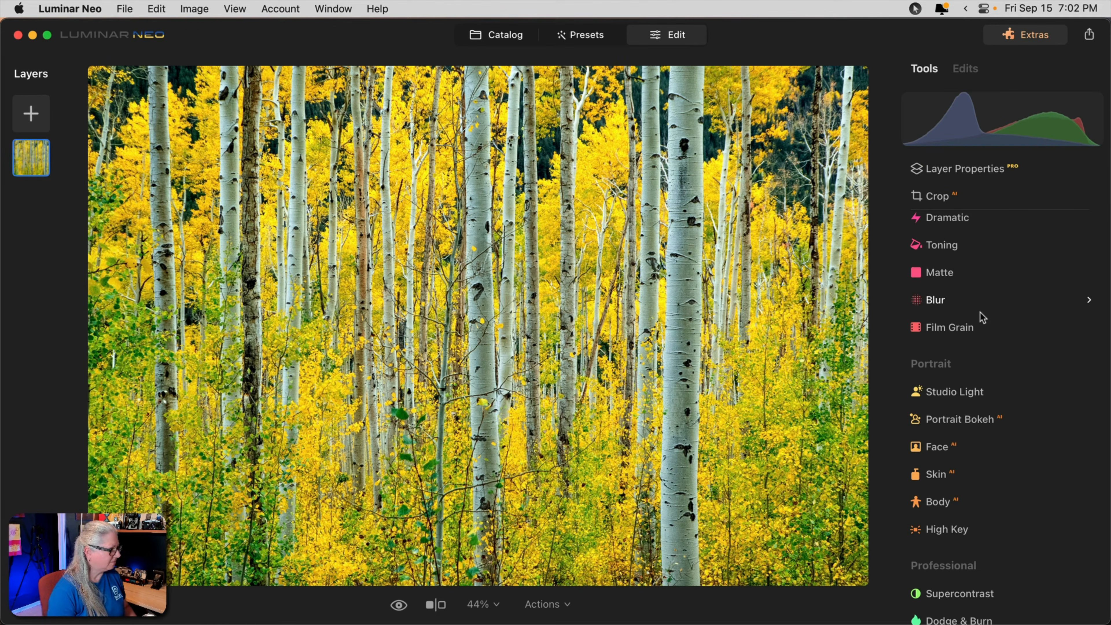
key("super+j")
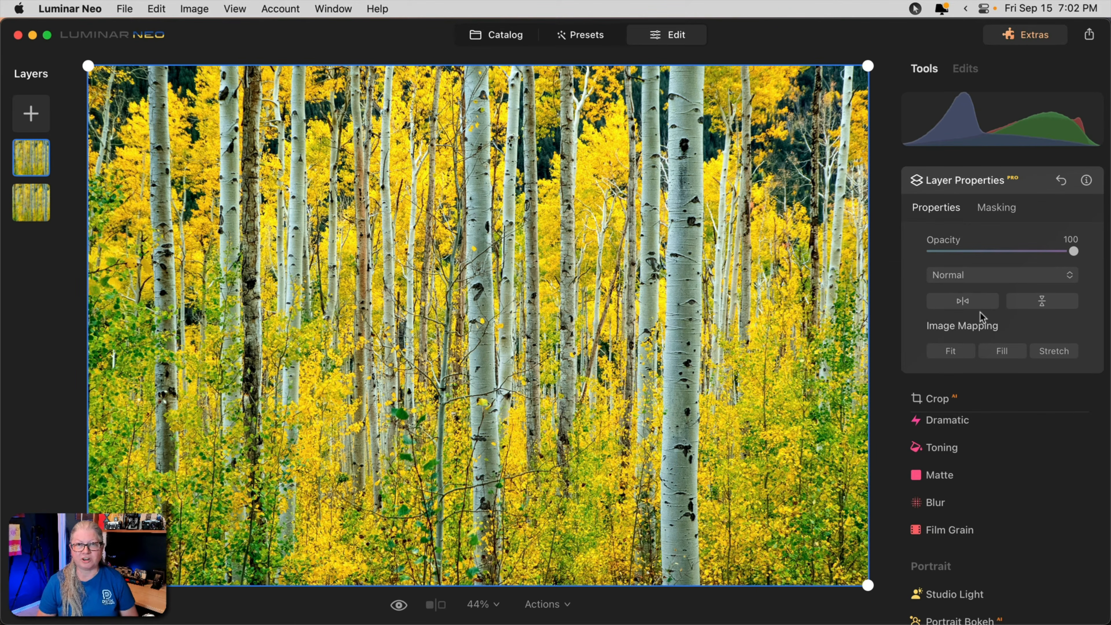
left_click(979, 181)
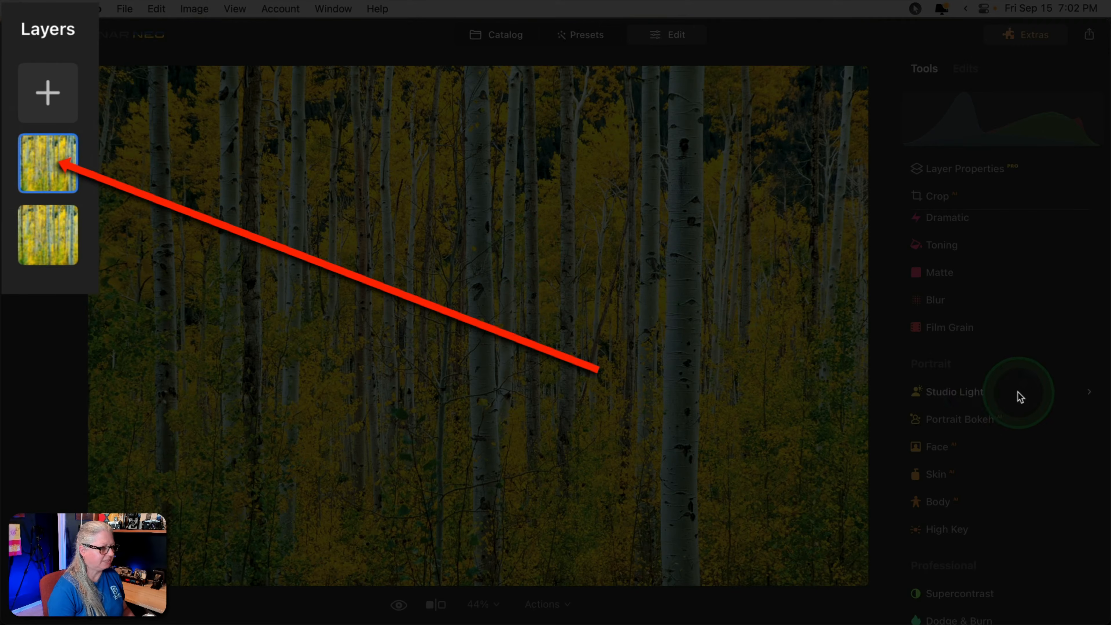
Apply a Blur to the duplicated aspen layer in Motion mode with amount 100 and angle 90.
scroll(999, 348, "down", 1)
left_click(971, 426)
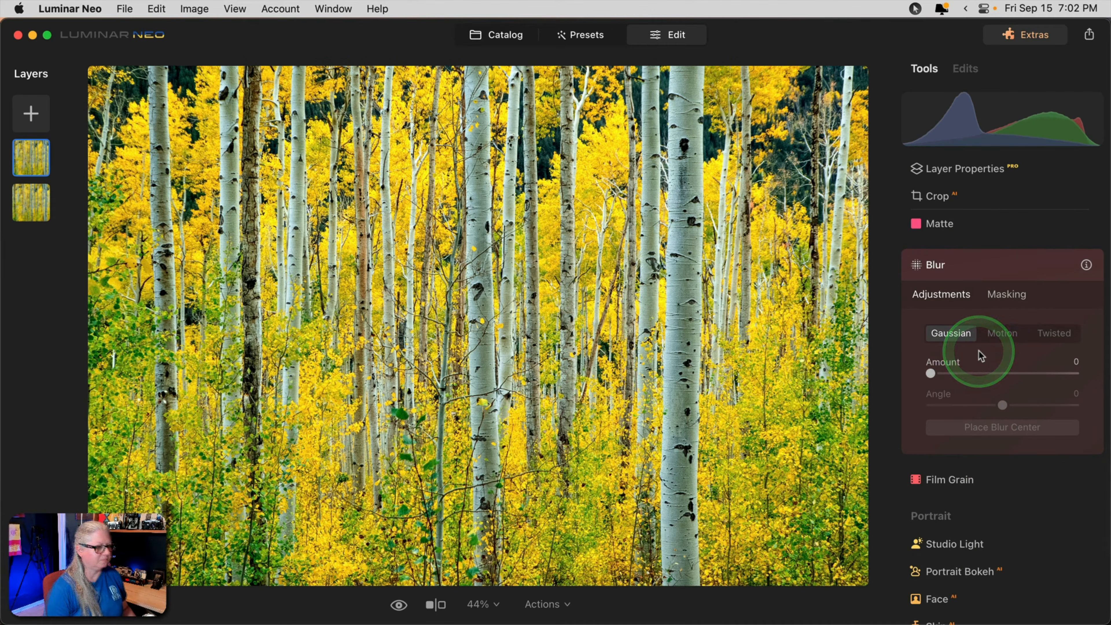
left_click(999, 334)
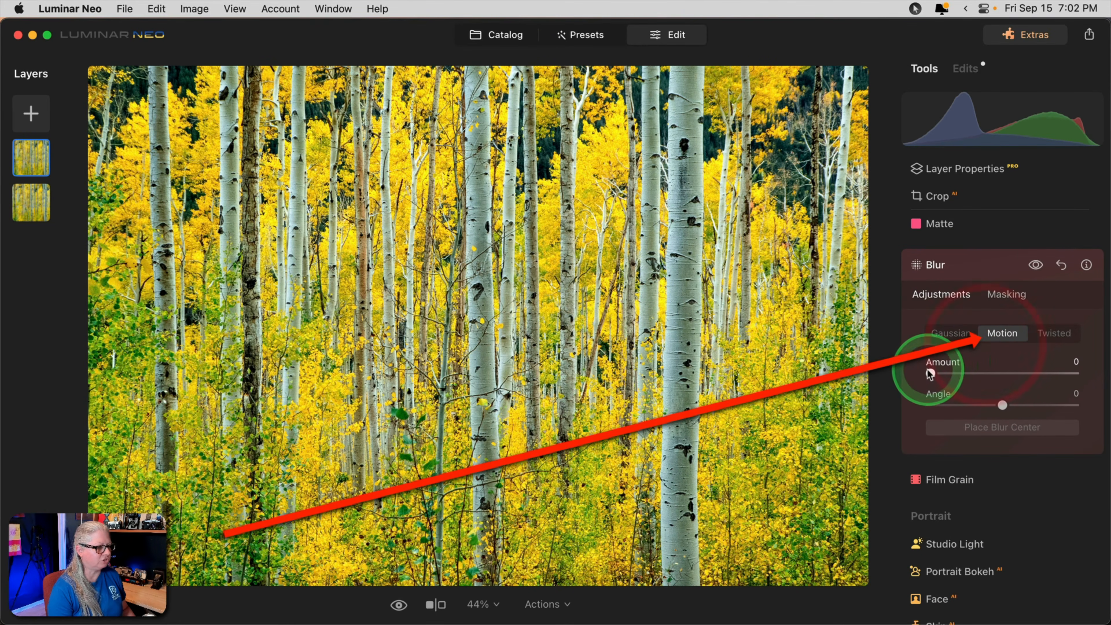
left_click_drag(930, 373, 1066, 370)
left_click(1002, 405)
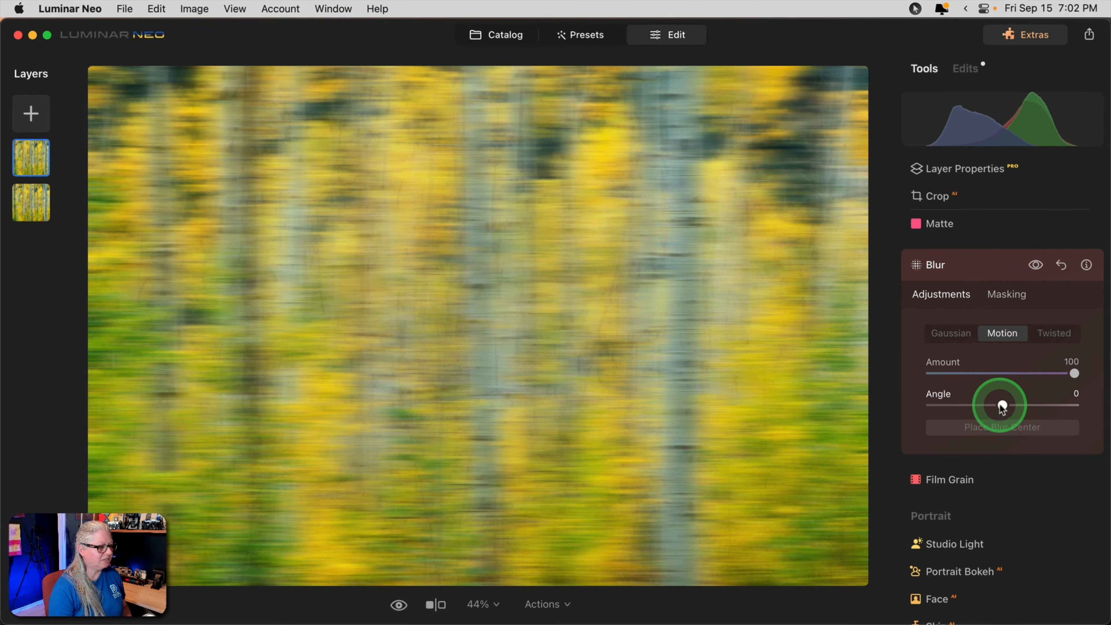
left_click_drag(1002, 405, 1080, 406)
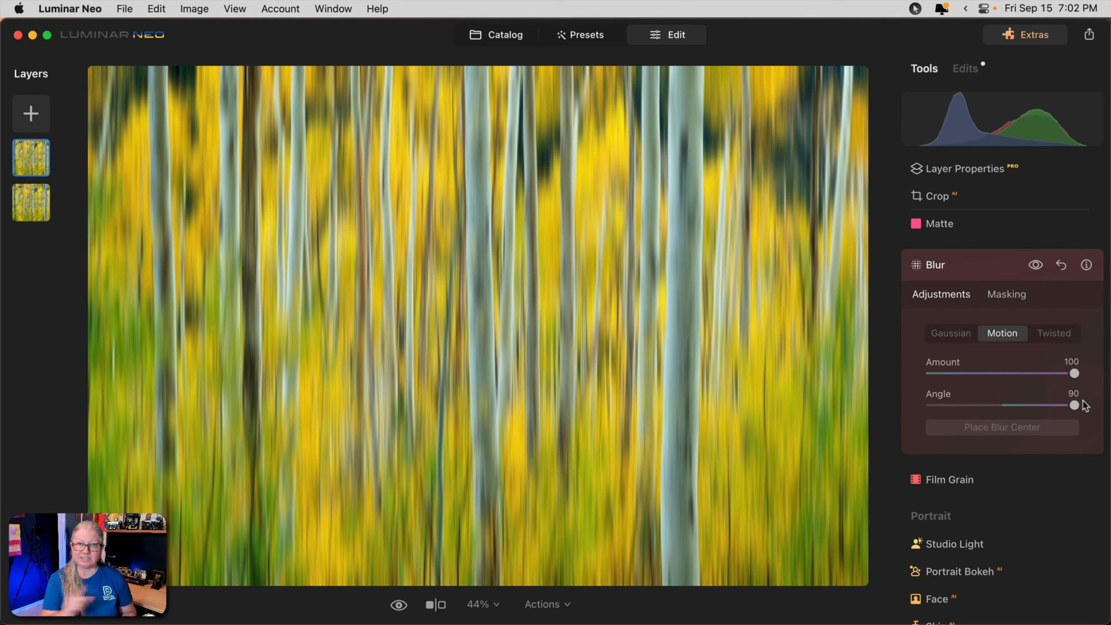
left_click(980, 266)
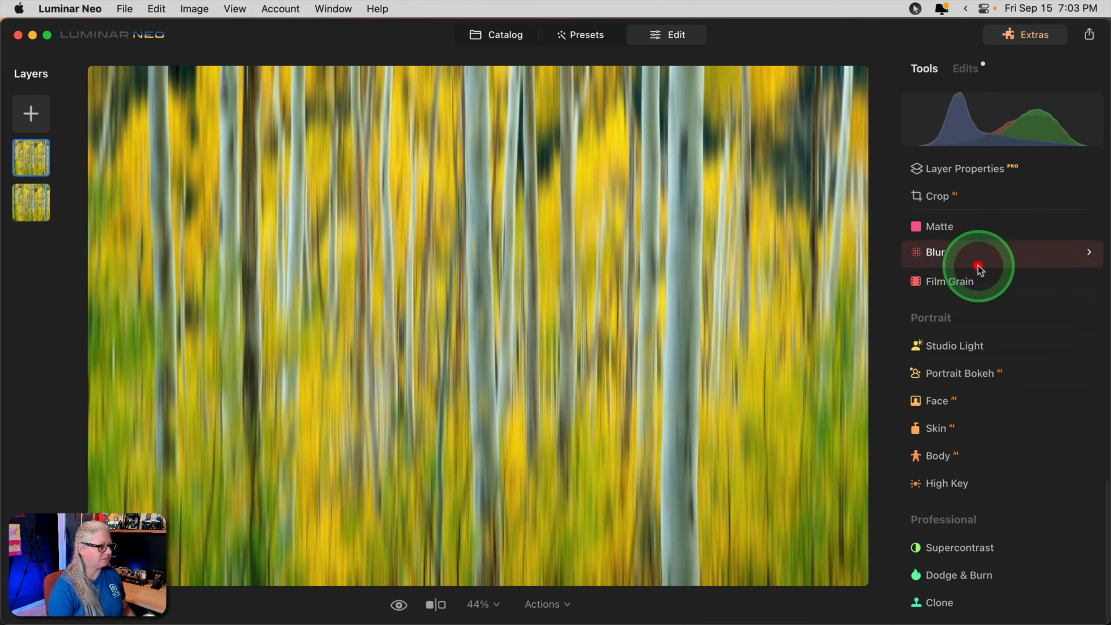
Add a second Motion blur to the duplicated aspen layer with amount 100 and angle 90.
left_click(975, 252)
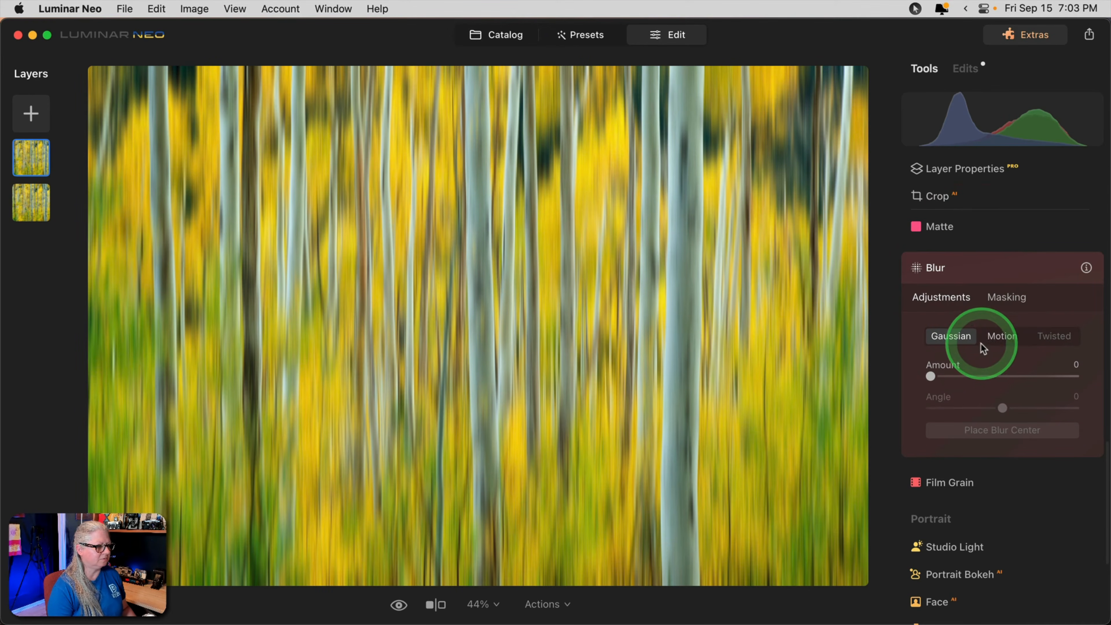
left_click(1001, 335)
left_click_drag(931, 376, 1074, 376)
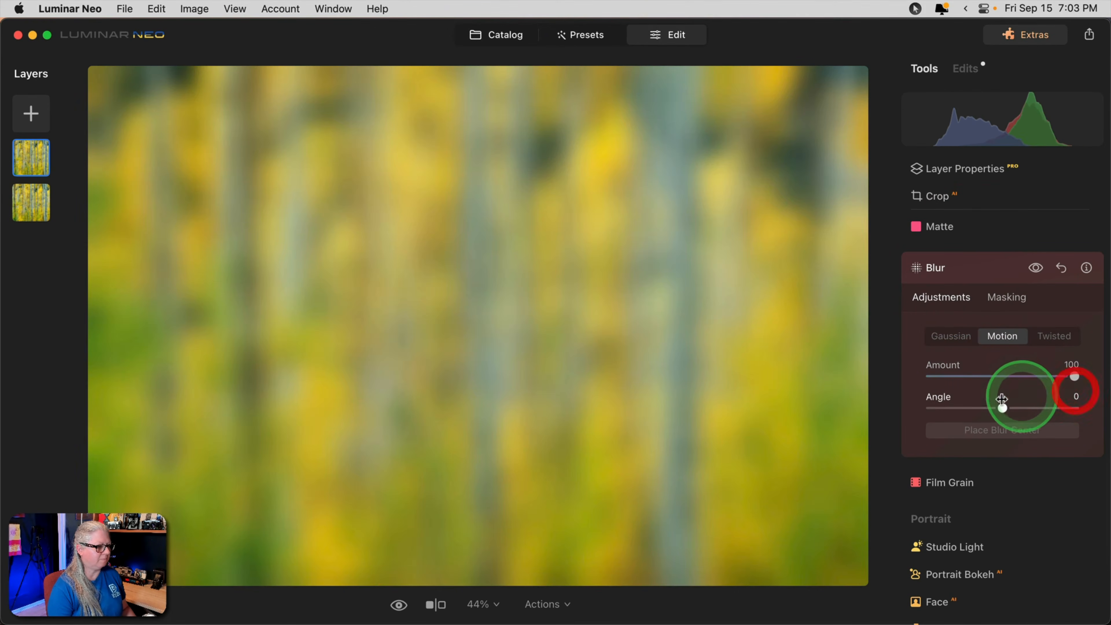
left_click_drag(1002, 408, 1075, 408)
left_click(968, 265)
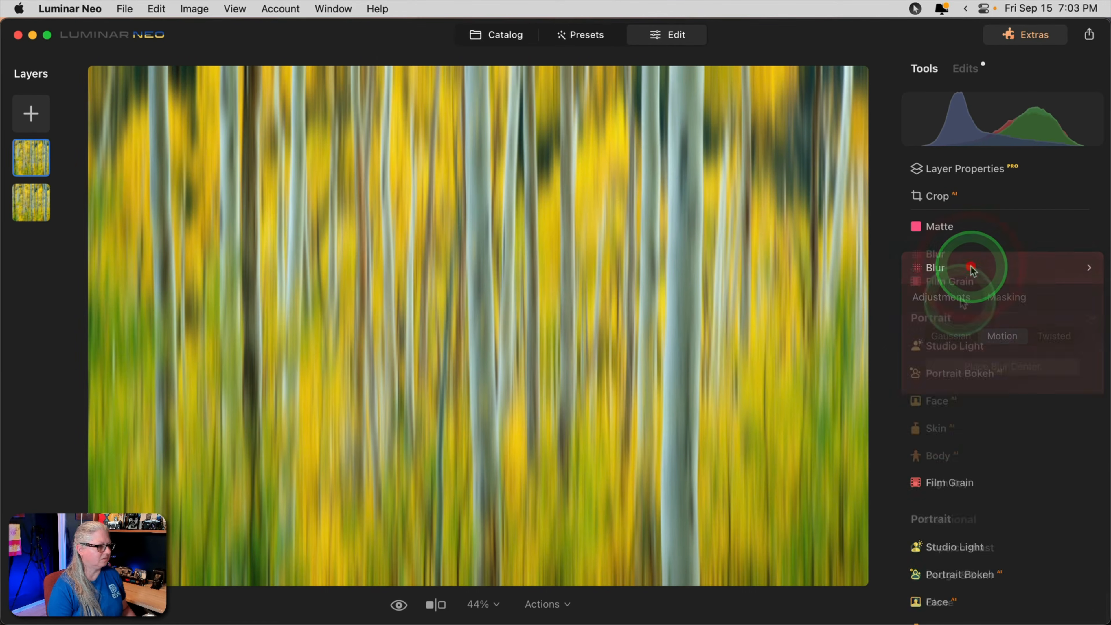
Add a third Motion blur to the duplicated aspen layer with amount 100 and angle 90.
left_click(952, 257)
left_click(1002, 335)
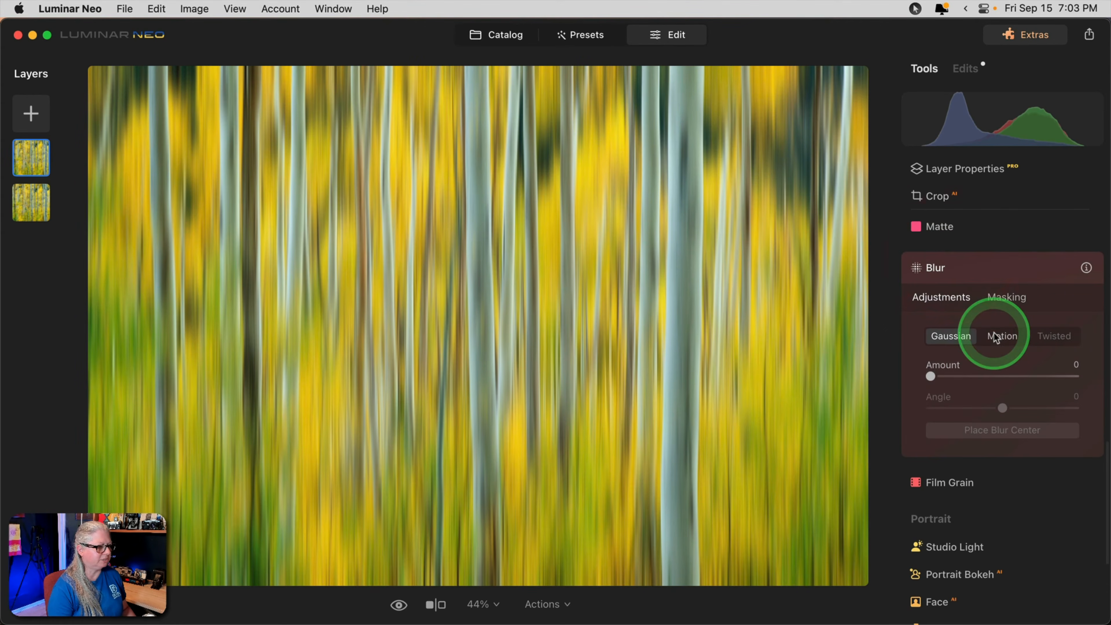
left_click_drag(930, 377, 1074, 377)
left_click_drag(1002, 408, 1074, 407)
left_click(981, 279)
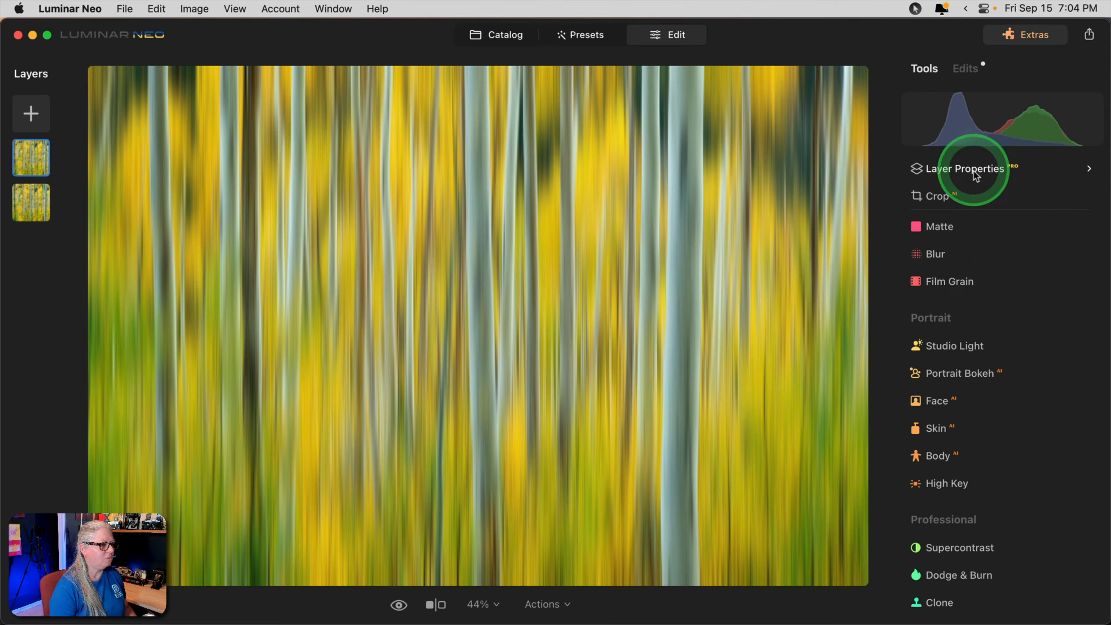
Begin a brush mask on the blurred top layer itself and set the brush to Erase.
left_click(987, 170)
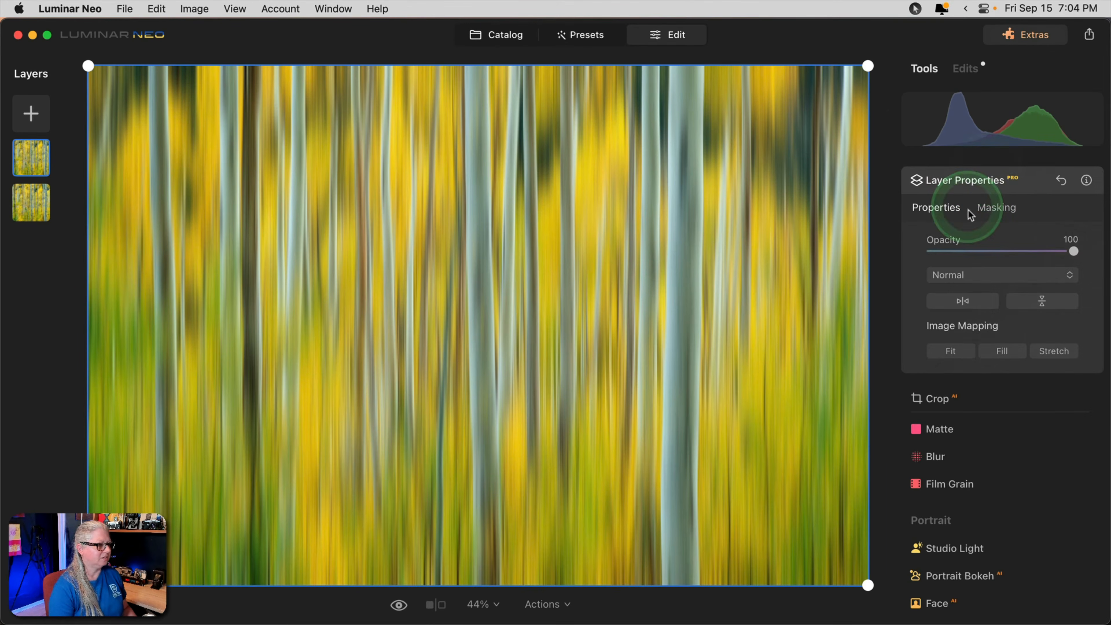
left_click(991, 211)
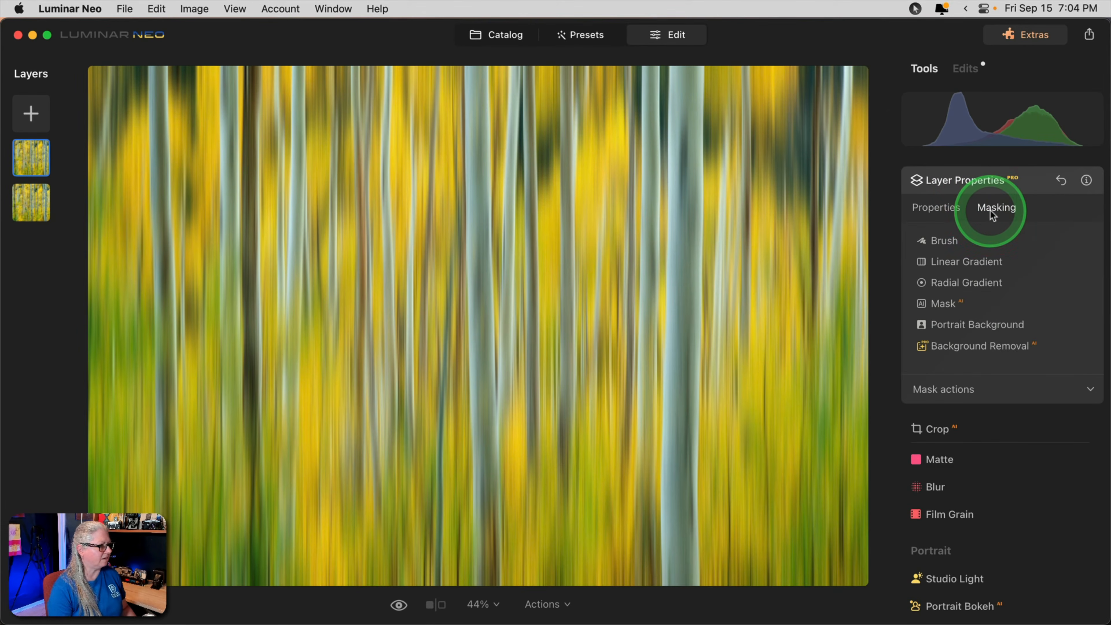
left_click(945, 240)
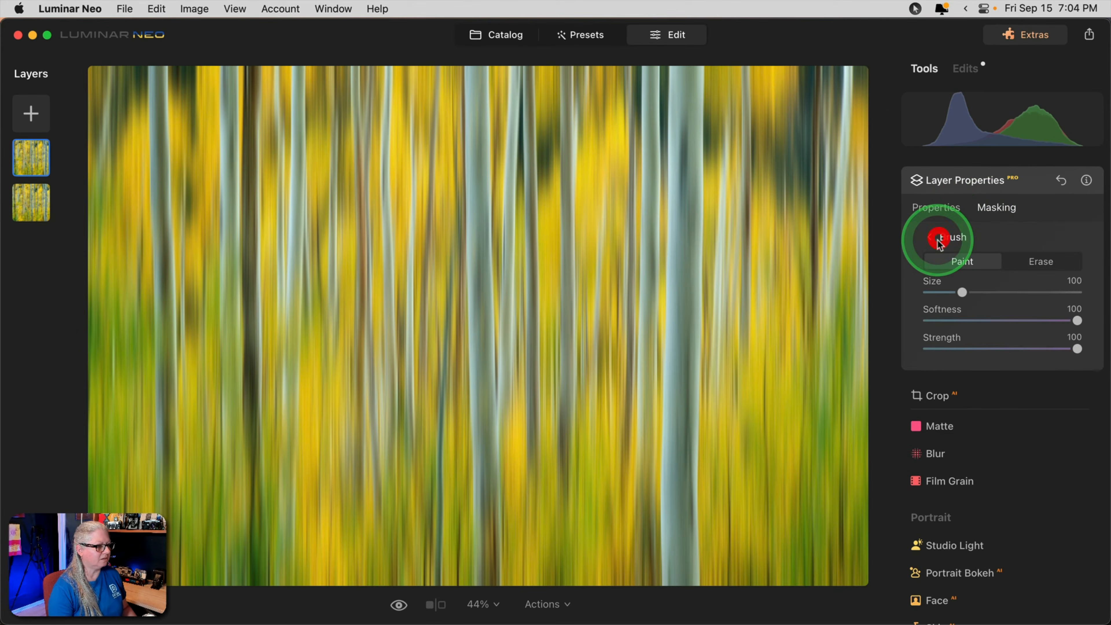
left_click(1035, 262)
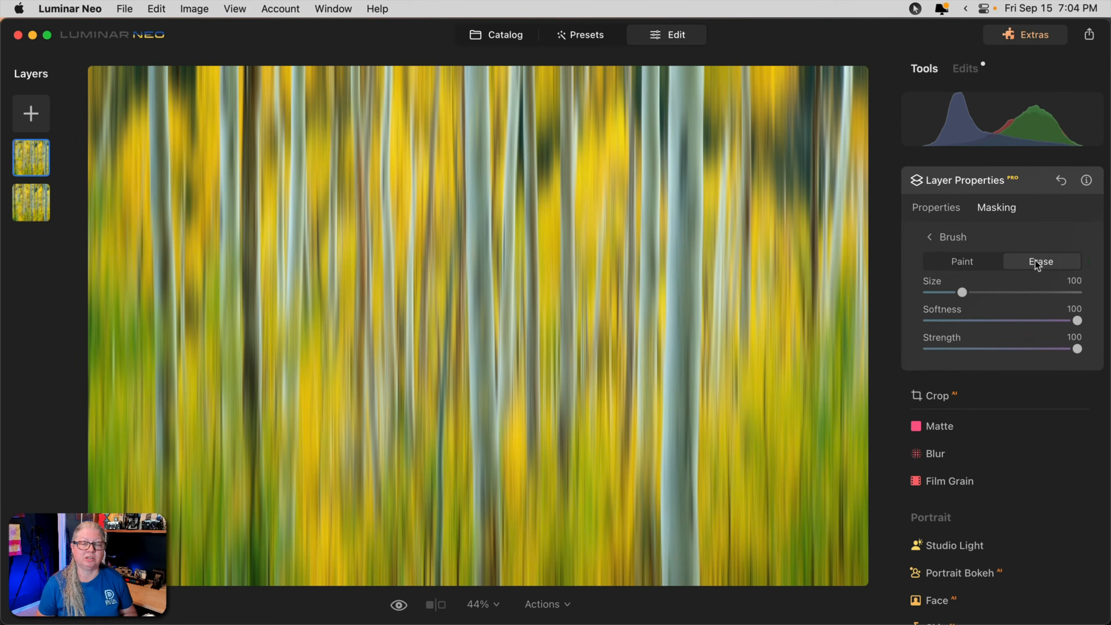
left_click(1035, 262)
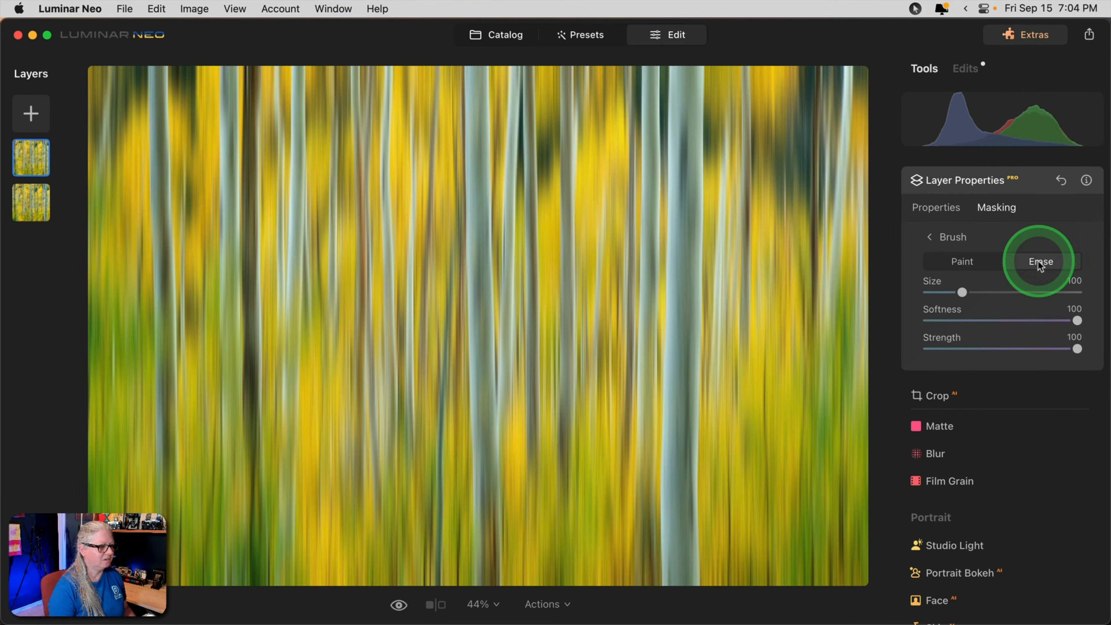
Set the erase brush to size 55 and softness 51, and erase the blurred layer along the large trunk on the right.
mouse_move(961, 292)
left_mouse_down()
mouse_move(949, 293)
mouse_move(969, 292)
left_mouse_up()
mouse_move(1078, 321)
left_mouse_down()
mouse_move(968, 321)
mouse_move(949, 292)
mouse_move(976, 320)
mouse_move(1005, 320)
left_mouse_up()
left_click_drag(951, 292, 945, 292)
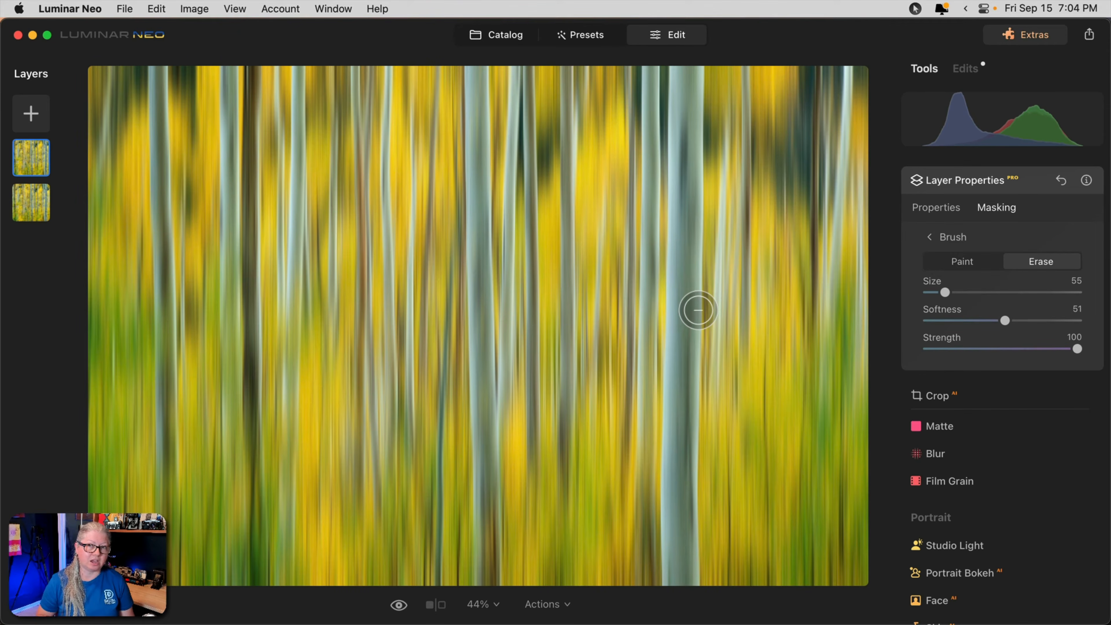
mouse_move(698, 310)
left_mouse_down()
mouse_move(707, 154)
mouse_move(696, 83)
mouse_move(683, 76)
mouse_move(697, 82)
mouse_move(691, 589)
left_mouse_up()
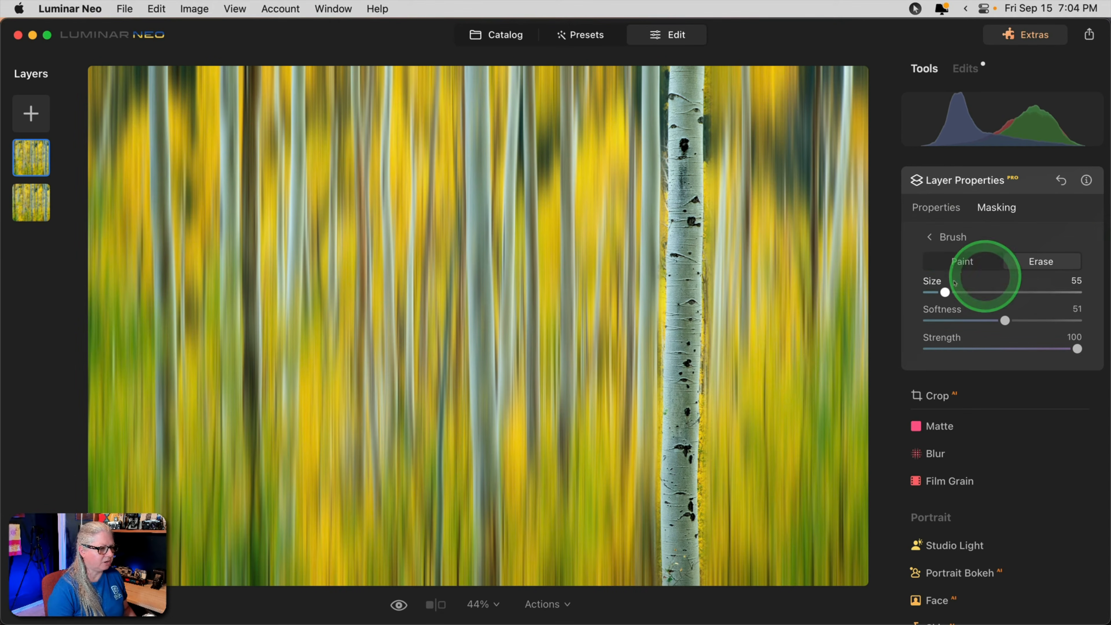
Set the erase brush to size 36 and softness 46, and erase the blurred layer along the central trunk.
left_click_drag(944, 292, 939, 292)
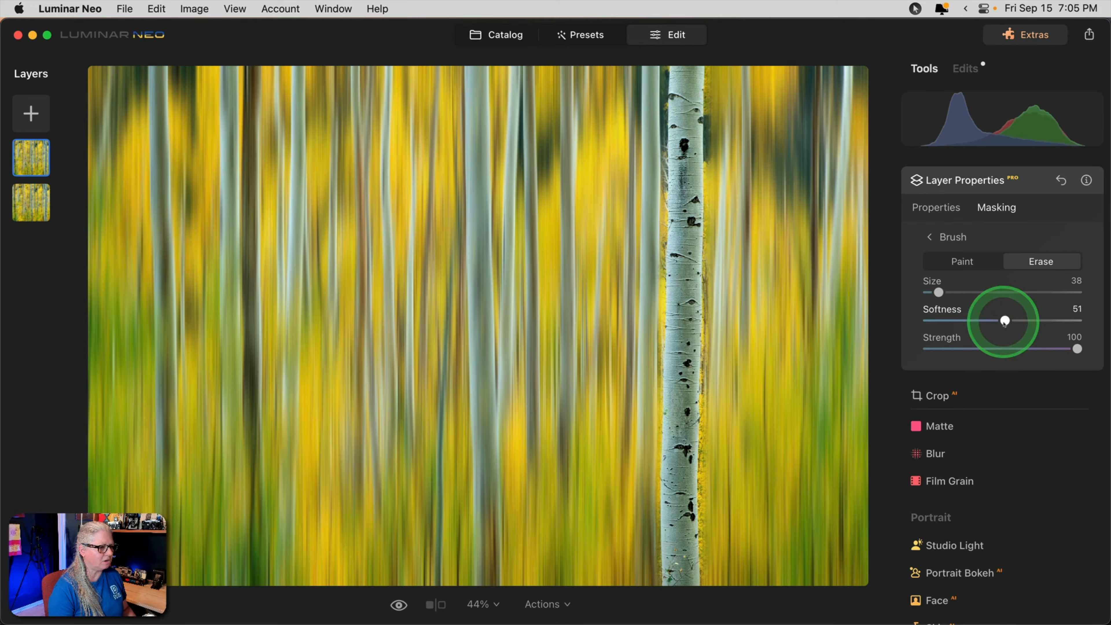
left_click_drag(1004, 320, 922, 292)
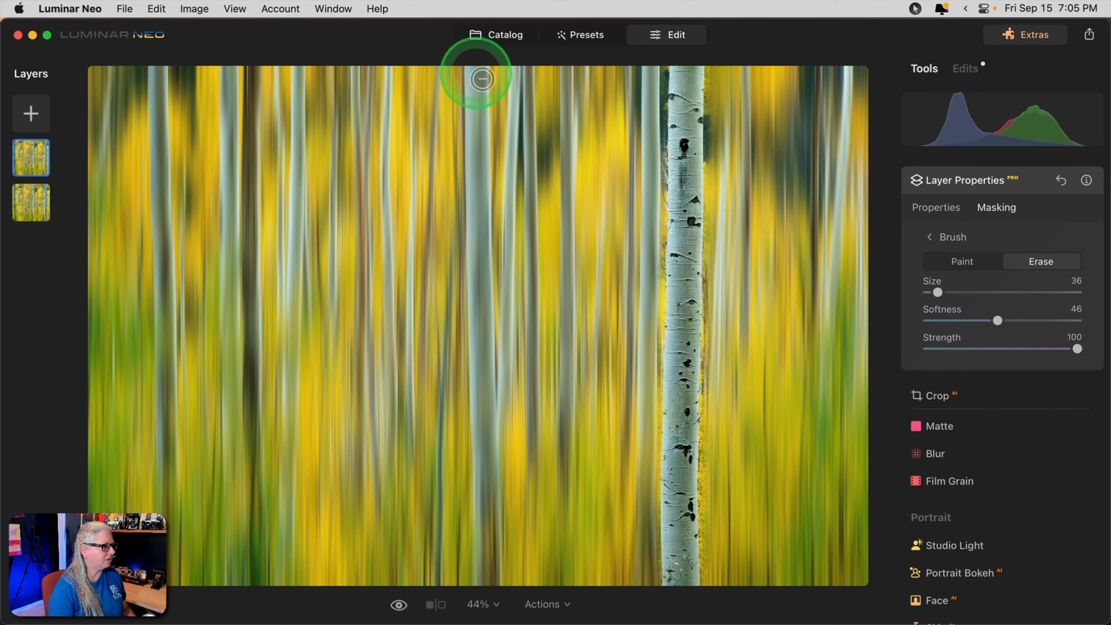
mouse_move(482, 79)
left_mouse_down()
mouse_move(494, 322)
mouse_move(485, 612)
mouse_move(489, 576)
left_mouse_up()
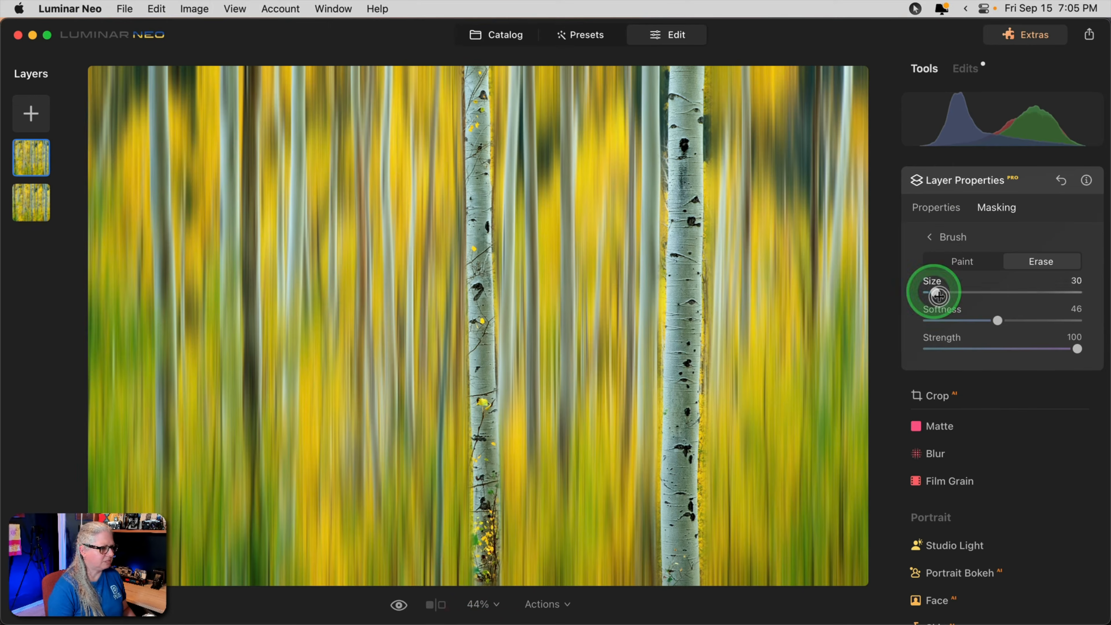
Set the erase brush to size 23 and erase the blurred layer along the two leftmost aspen trunks.
left_click_drag(937, 292, 888, 280)
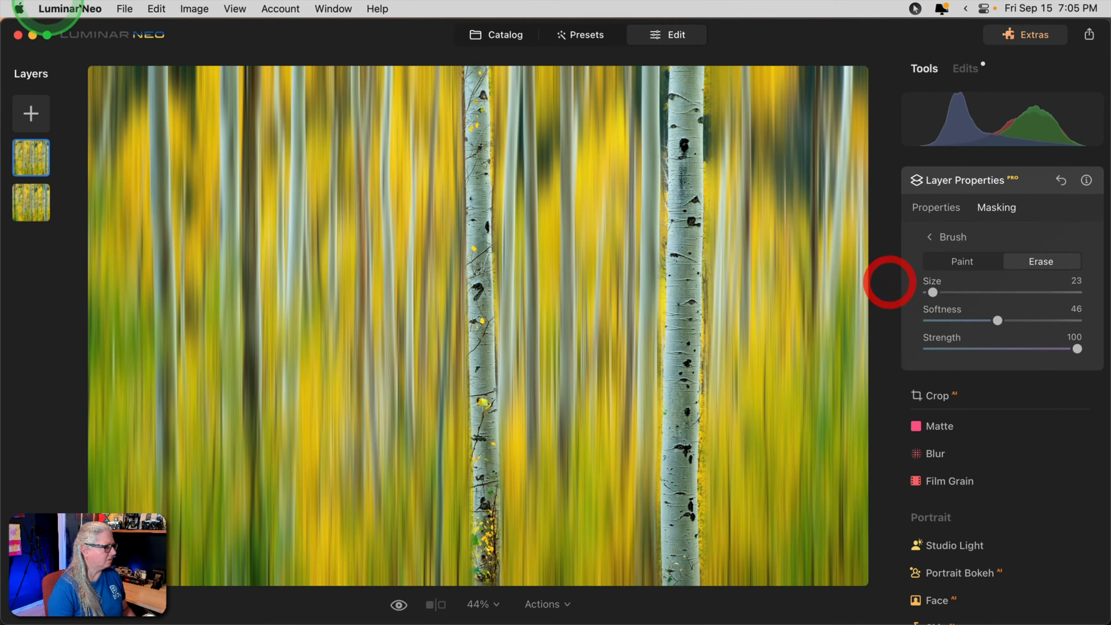
left_click(161, 70)
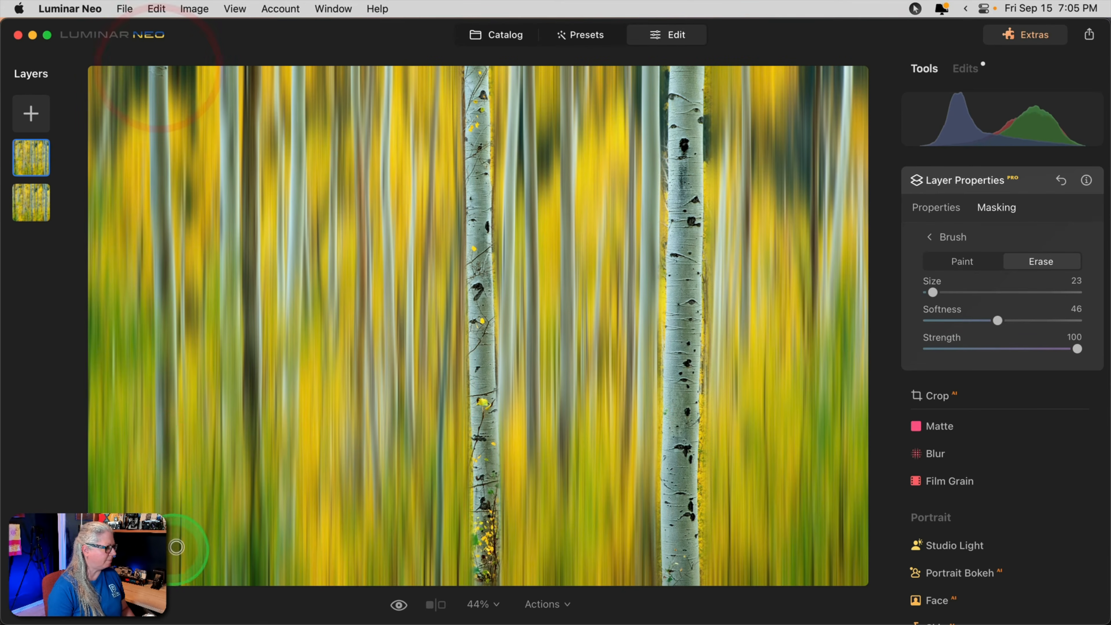
left_click(169, 472, "shift")
left_click_drag(229, 72, 230, 280)
Paint some blur back on the leftmost trunk, and erase the third trunk from the left with brush strength 50.
left_click(961, 261)
left_click(162, 349)
mouse_move(1078, 349)
left_mouse_down()
mouse_move(952, 349)
mouse_move(1003, 349)
left_mouse_up()
left_click(1040, 261)
left_click(299, 72)
left_click(294, 387, "shift")
left_click(231, 583, "shift")
Restore blur beside the large trunk's base with a slightly smaller brush, and erase the blurred layer along the far-right trunk.
left_click(962, 262)
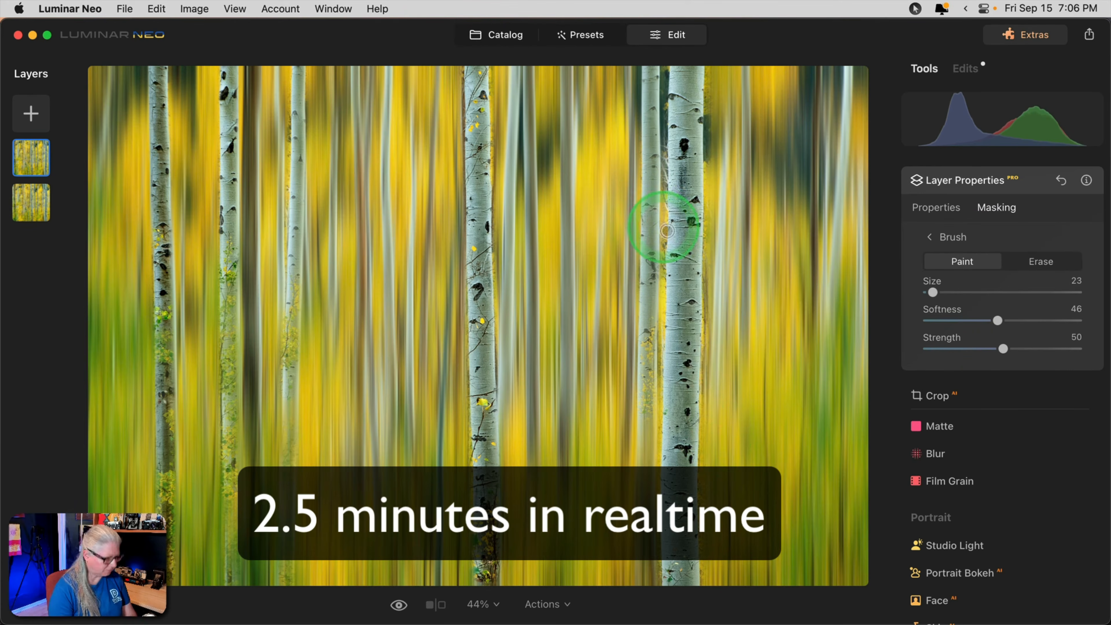
left_click_drag(932, 293, 930, 292)
left_click(761, 545)
left_click(1041, 261)
left_click(849, 72)
left_click(836, 270, "shift")
mouse_move(1003, 348)
left_mouse_down()
mouse_move(1038, 349)
mouse_move(950, 349)
mouse_move(1011, 349)
left_mouse_up()
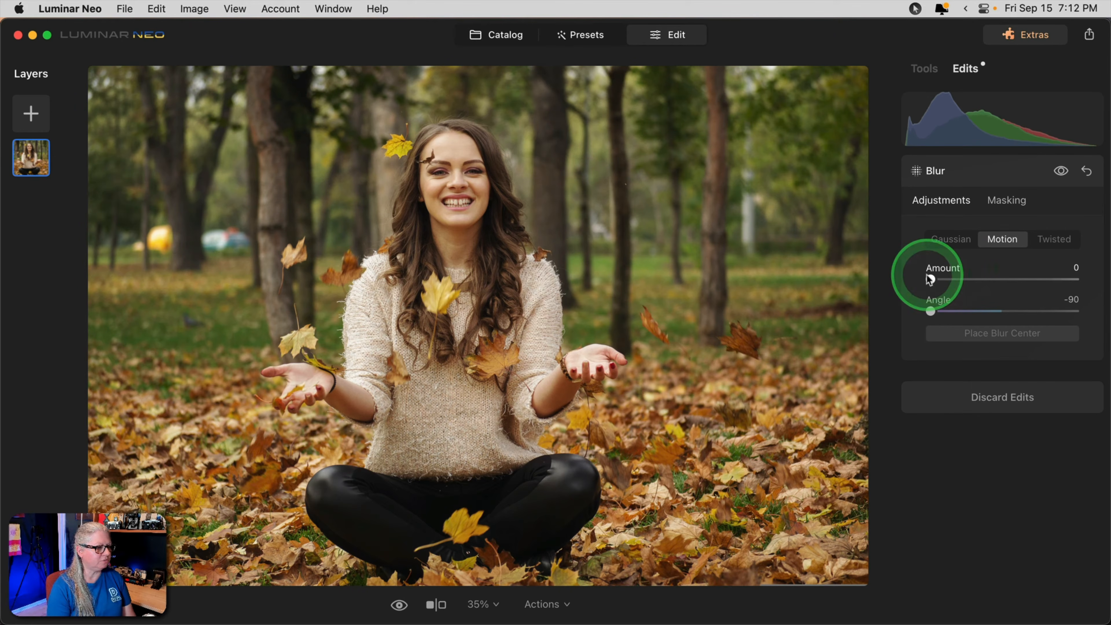
Increase the Motion blur amount on the autumn leaves photo at angle -90, and show the brushed mask over the falling leaves.
left_click_drag(931, 279, 1022, 278)
left_click(1006, 200)
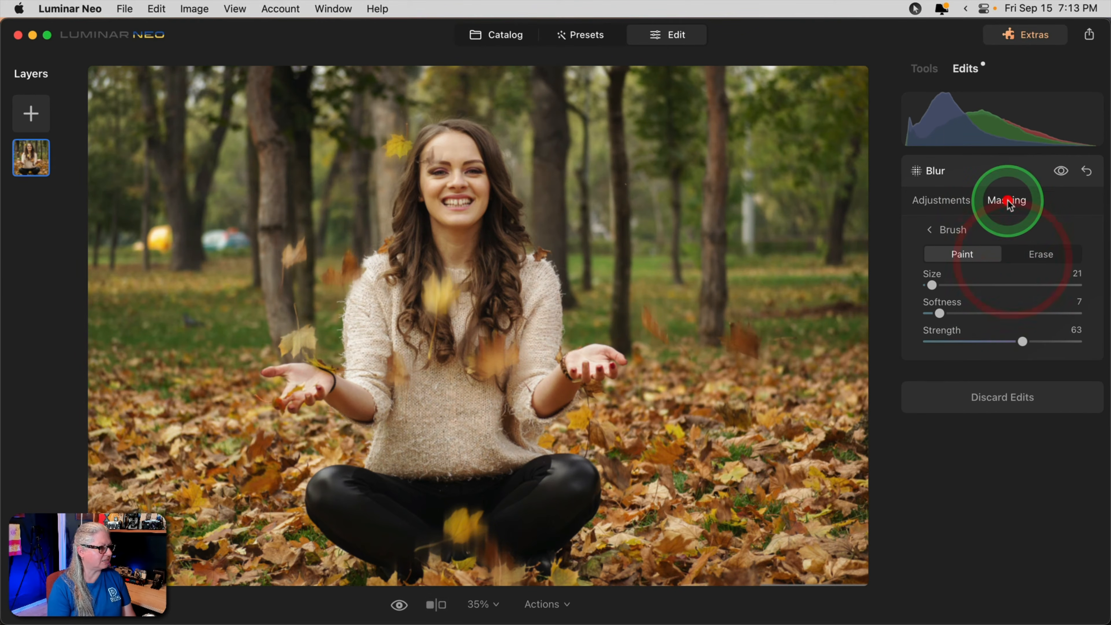
left_click(992, 331)
left_click(949, 230)
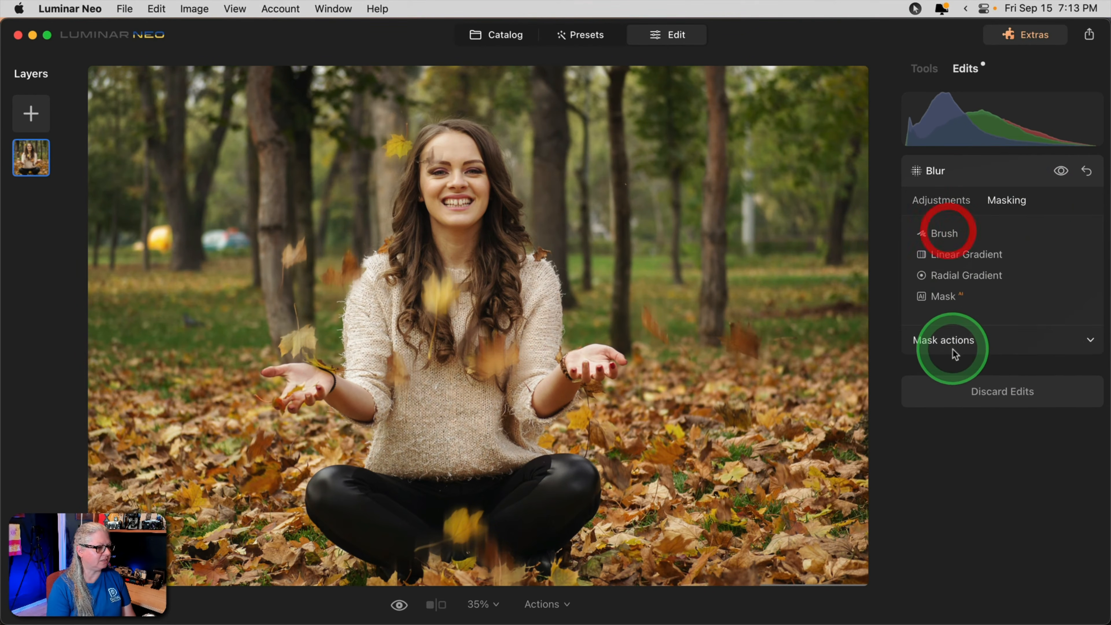
left_click(951, 343)
left_click(1045, 389)
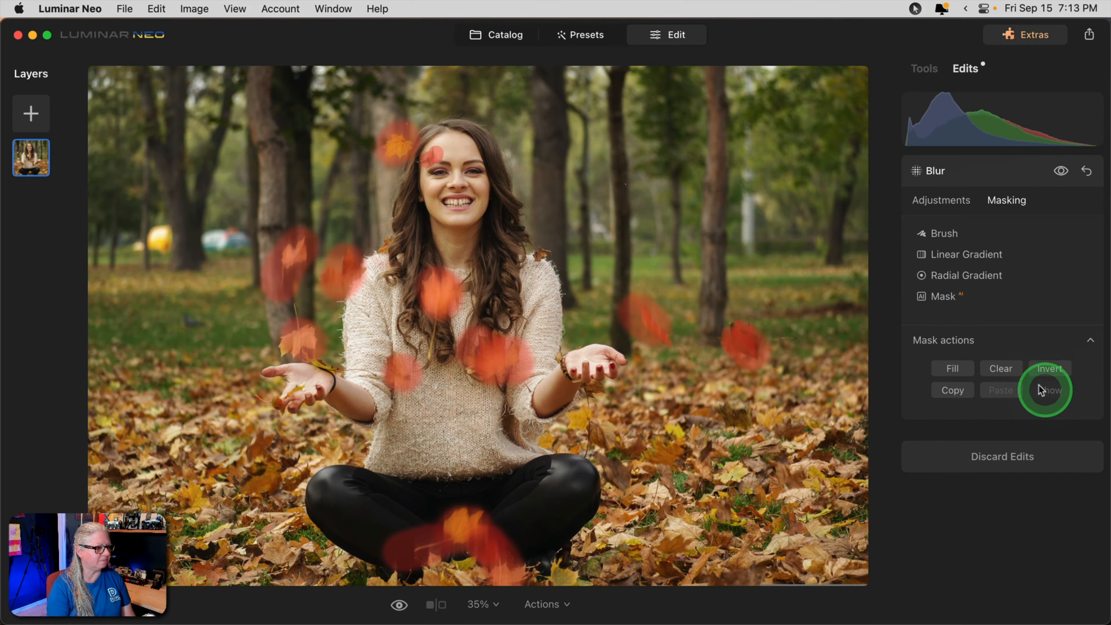
Lower the falling leaves' Motion blur amount slightly and toggle the blur's visibility to compare.
left_click(910, 188)
mouse_move(1015, 279)
left_mouse_down()
mouse_move(944, 280)
mouse_move(1064, 279)
mouse_move(933, 280)
mouse_move(1054, 279)
mouse_move(985, 277)
mouse_move(1032, 276)
mouse_move(985, 276)
mouse_move(1003, 277)
left_mouse_up()
left_click(1060, 171)
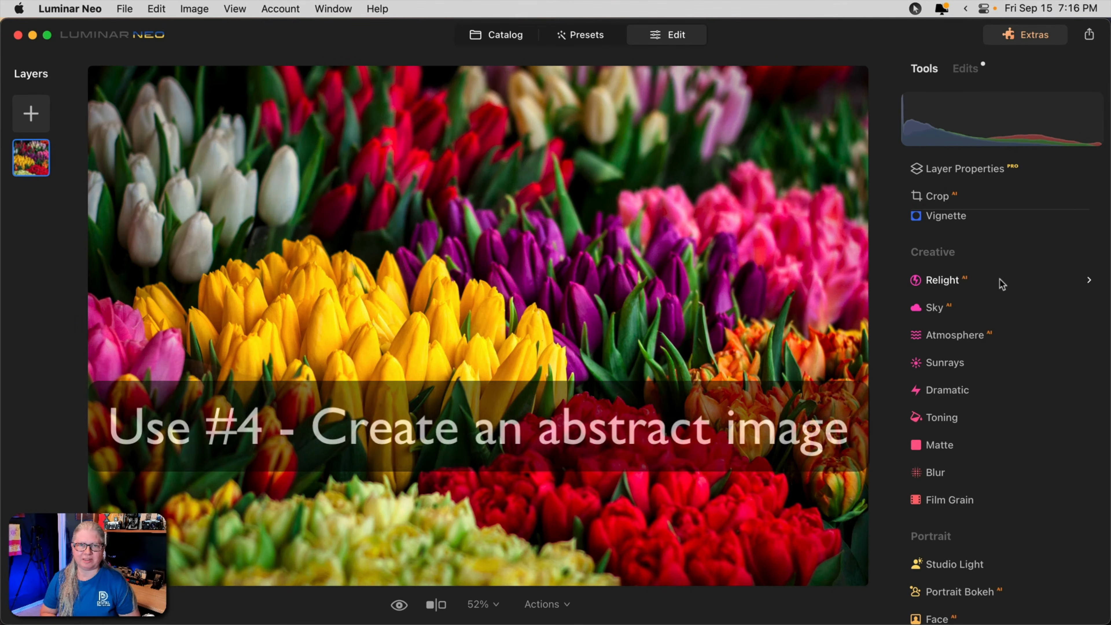
Compare the edited tulip photo with its original version.
left_click(962, 471)
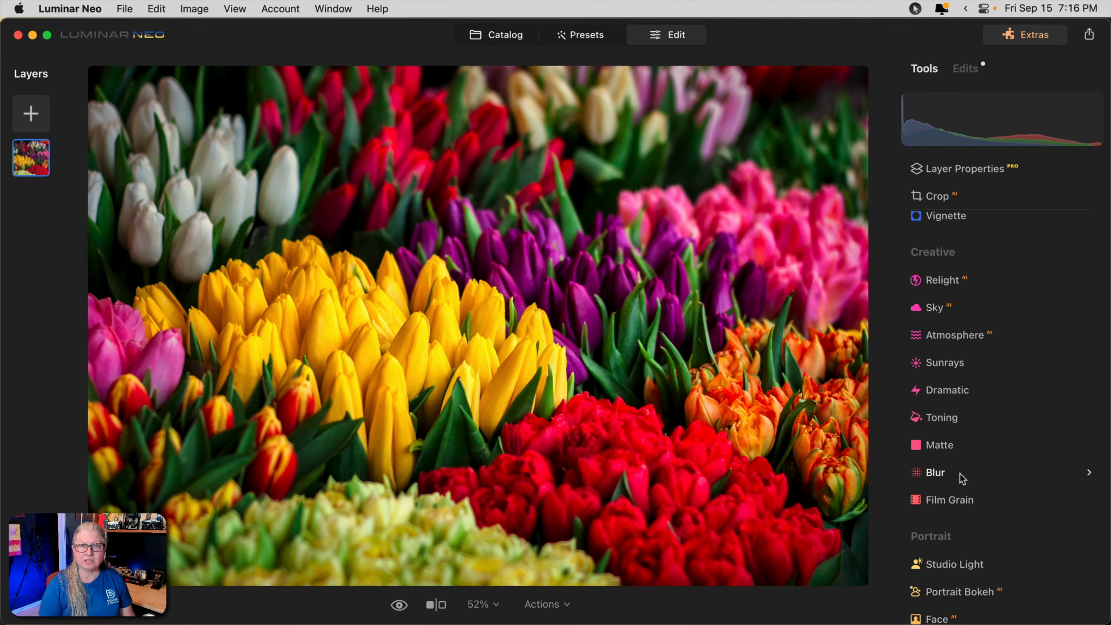
key("backslash")
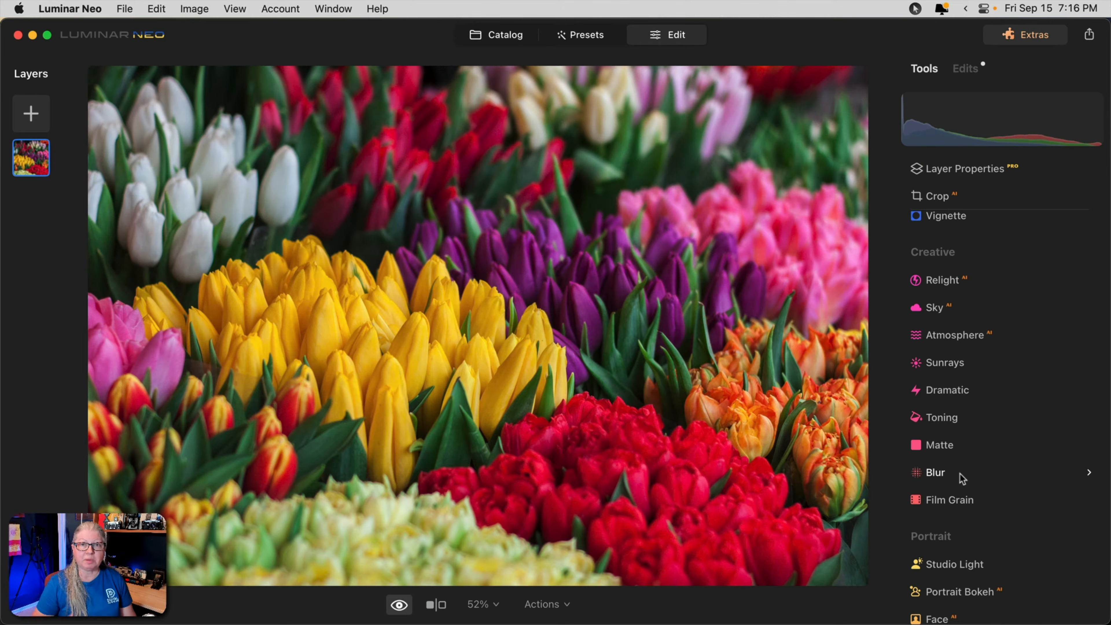
key("backslash")
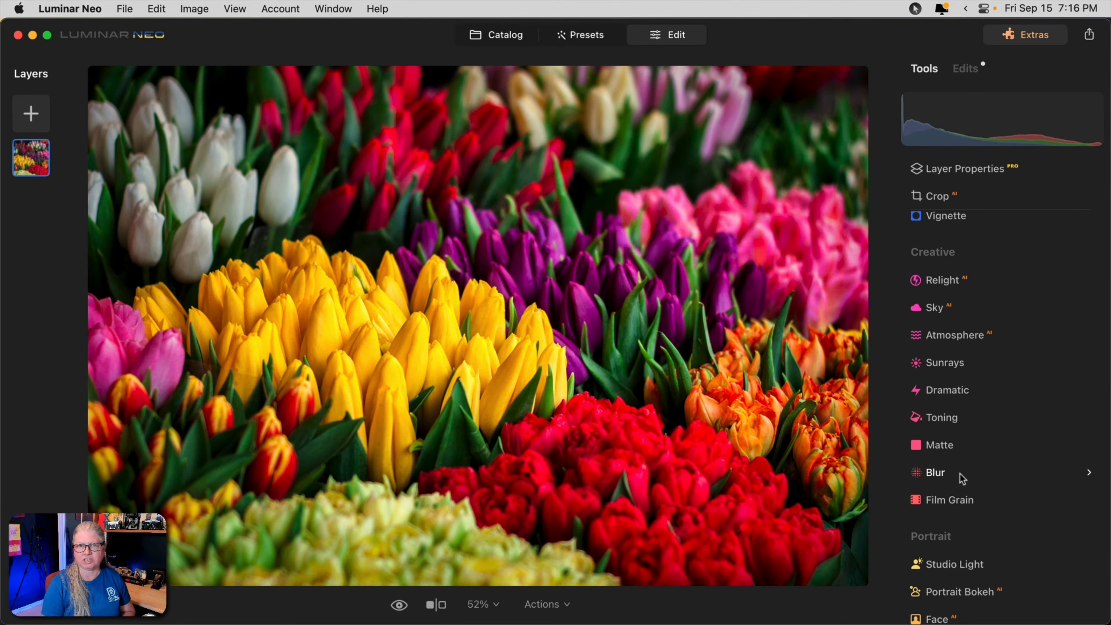
Add a Twisted blur to the tulip photo with amount 100 and angle 45.
left_click(962, 475)
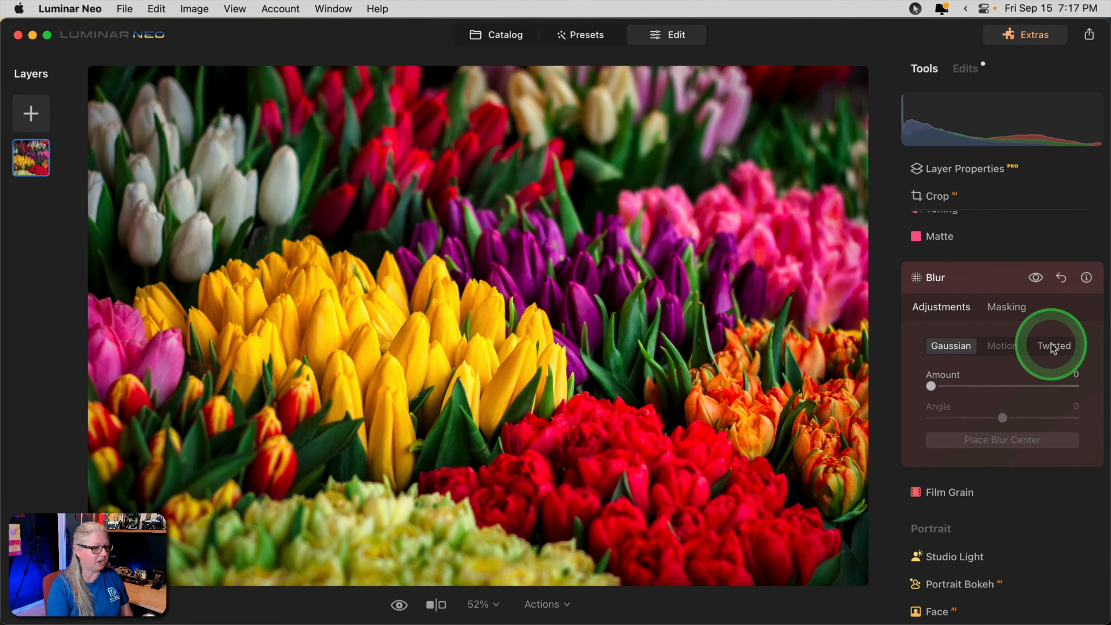
left_click(1053, 347)
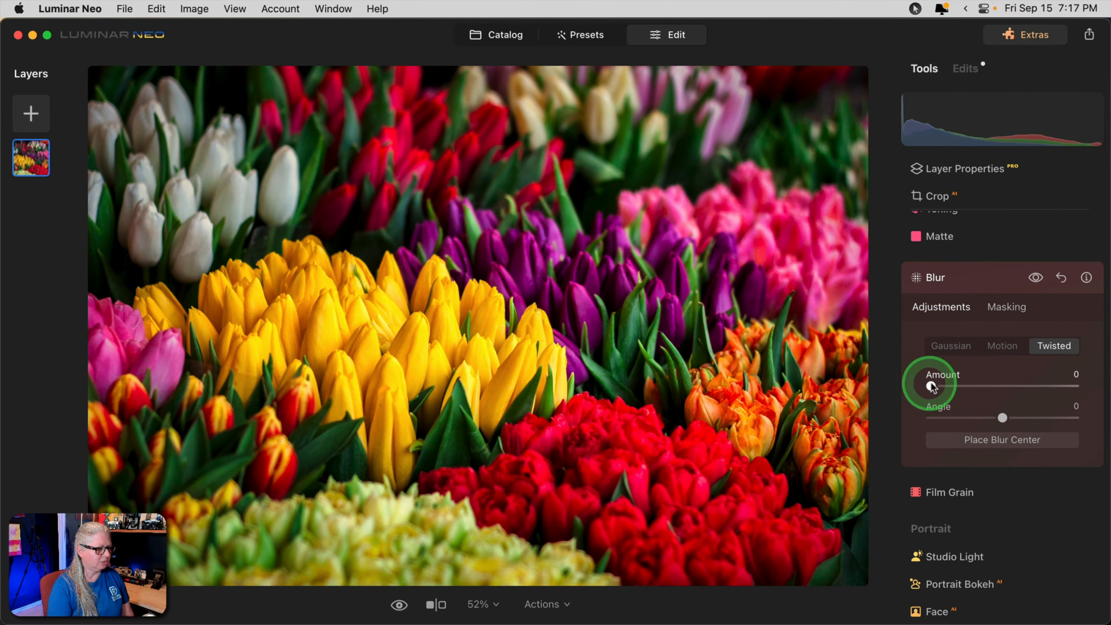
left_click_drag(930, 385, 1074, 386)
left_click(1016, 453)
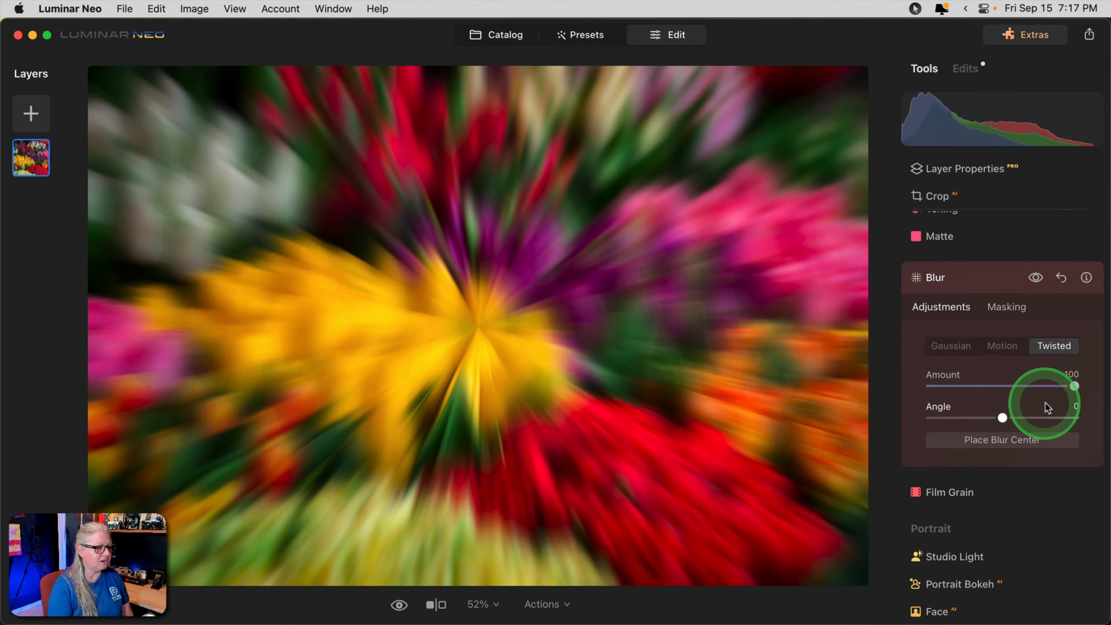
left_click(1074, 405)
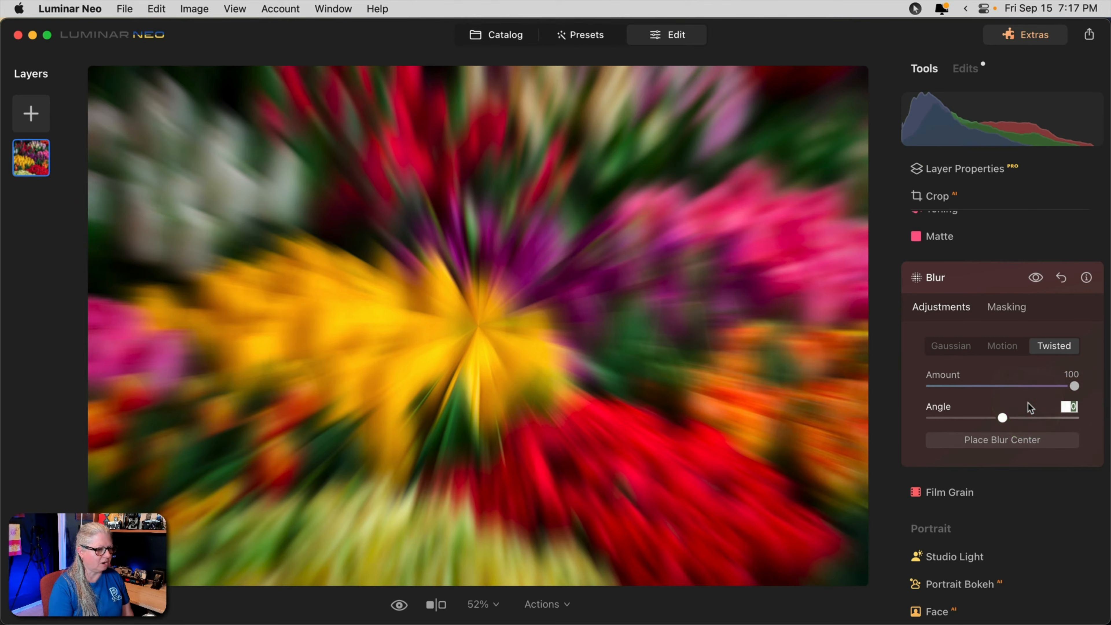
key("Return")
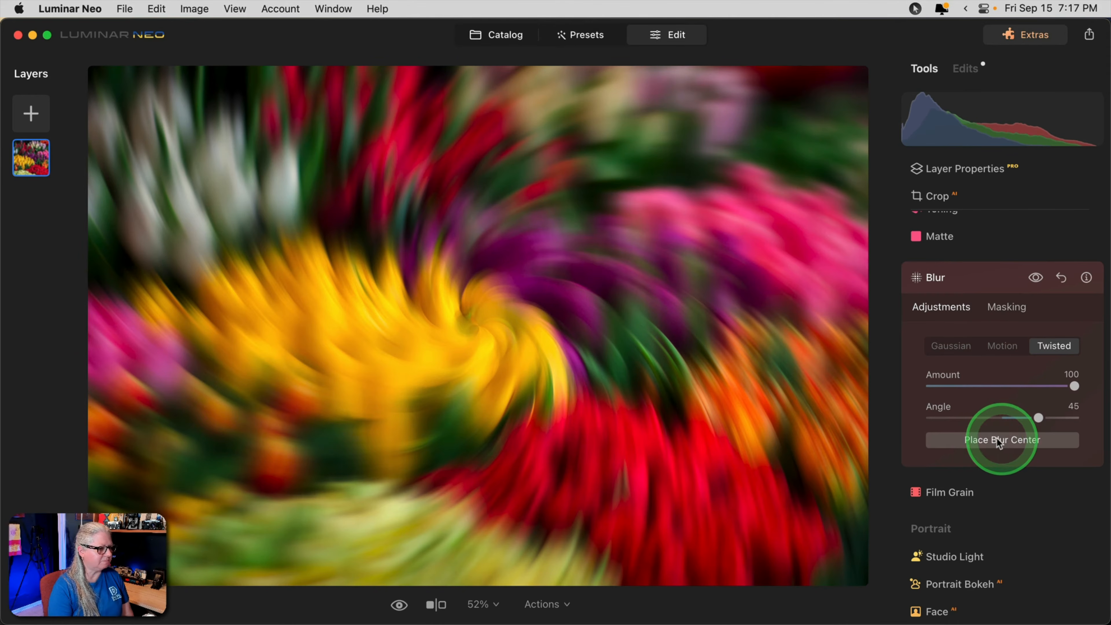
Place the Twisted blur's center where the red and orange tulips meet, and close the blur settings.
left_click(1006, 441)
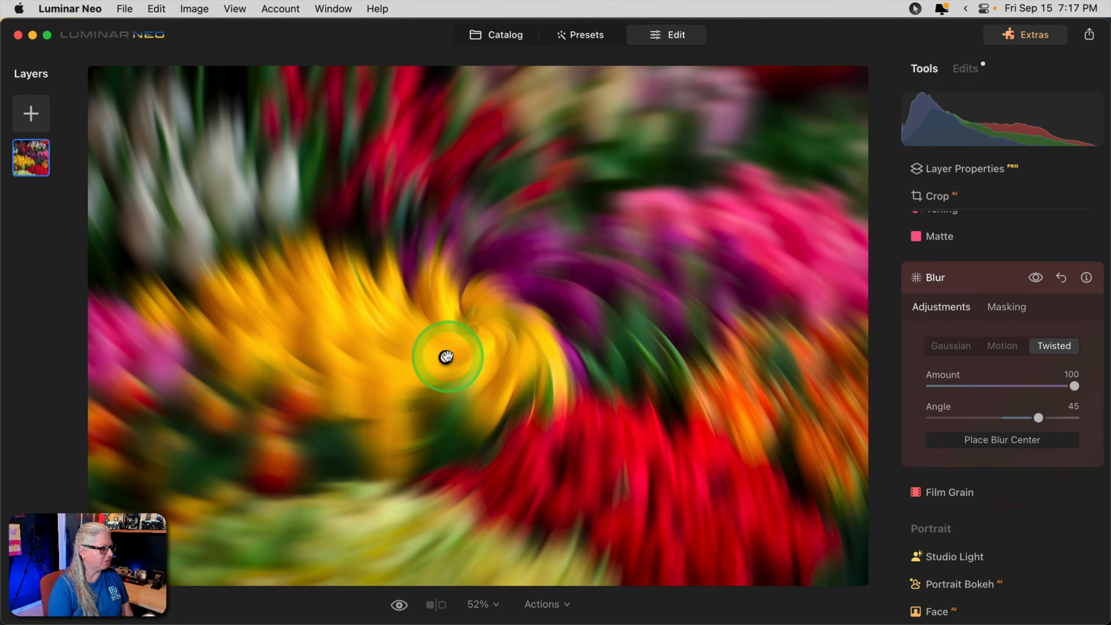
left_click_drag(446, 357, 667, 412)
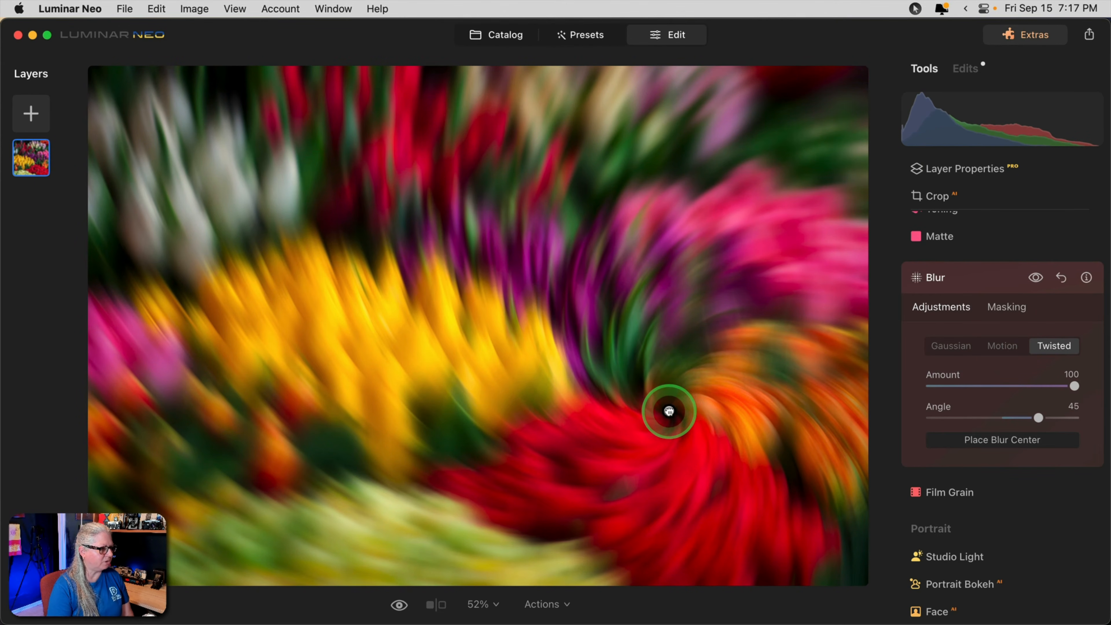
left_click(962, 285)
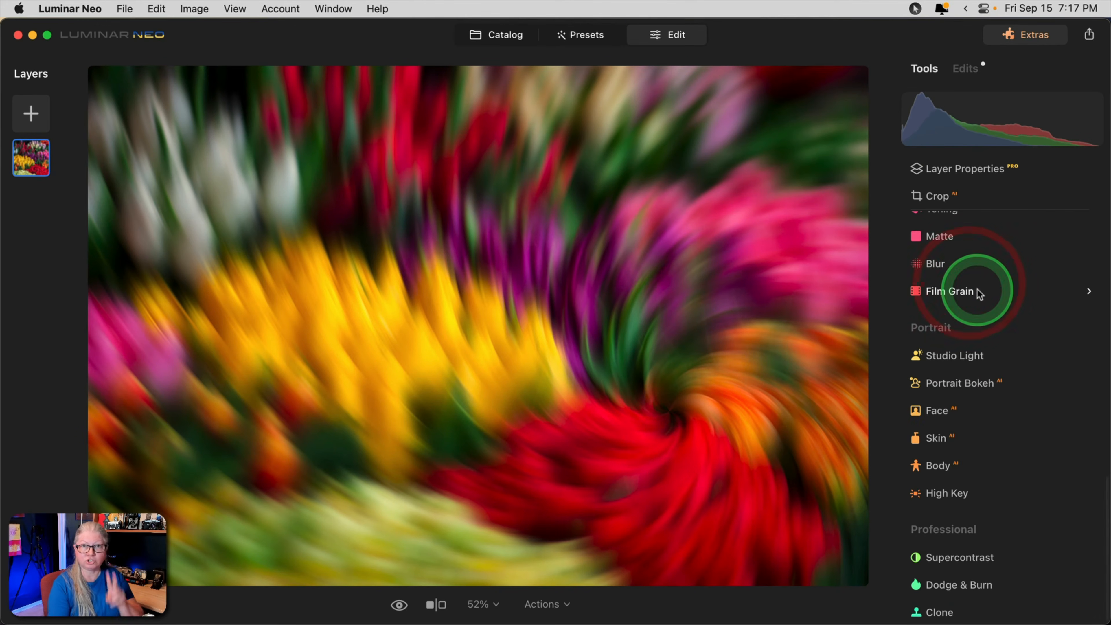
Add a second Twisted blur to the tulip photo with amount 100 and angle 45.
left_click(943, 272)
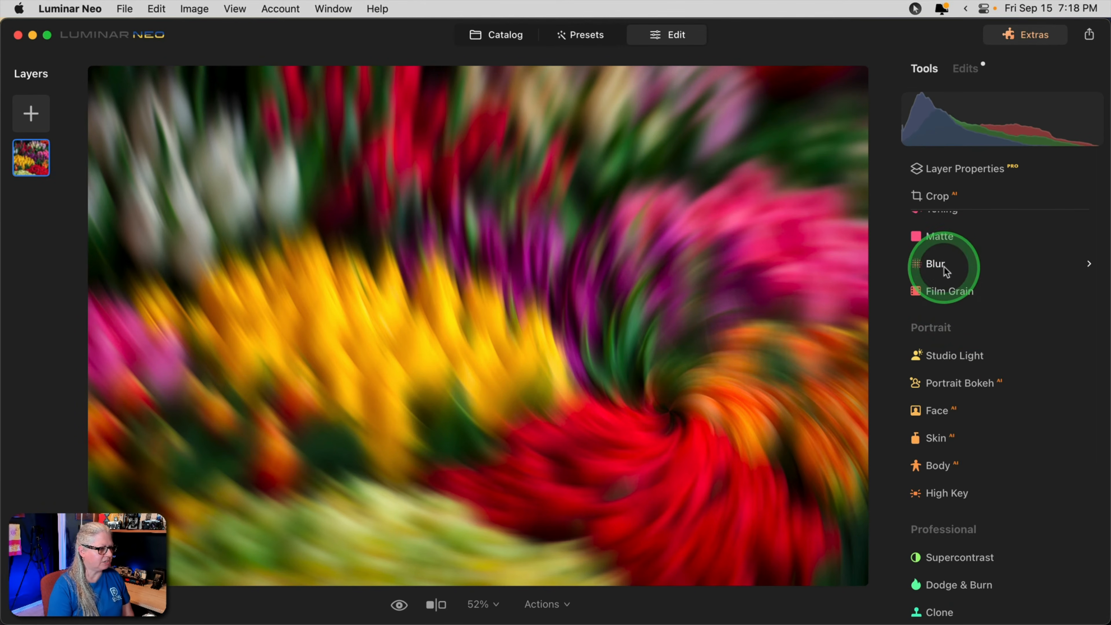
left_click(943, 266)
left_click(1033, 348)
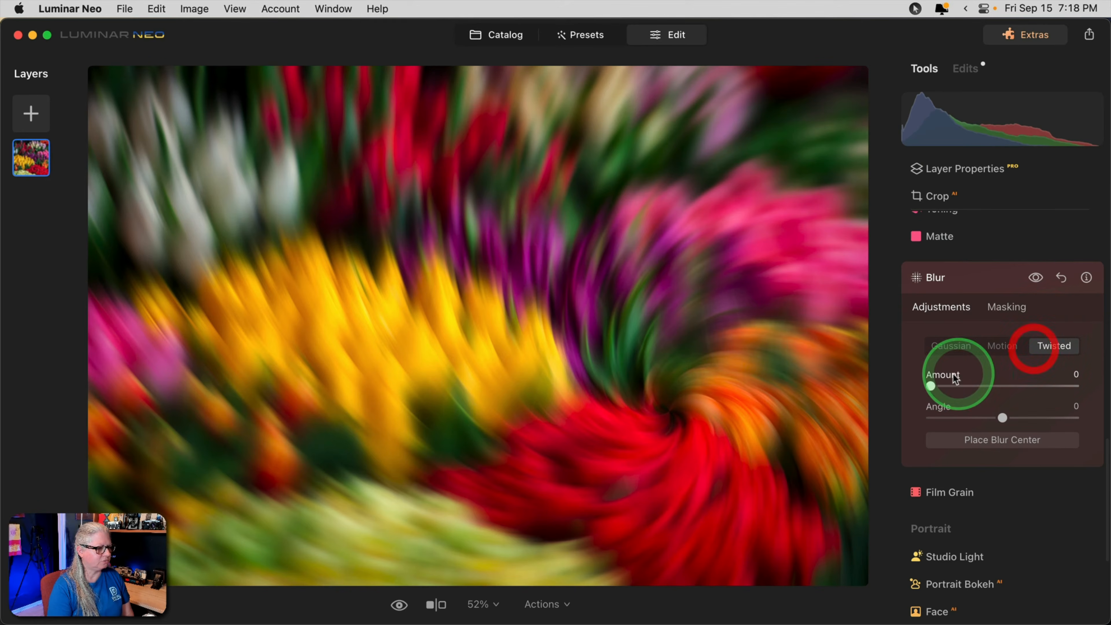
left_click_drag(933, 385, 1075, 386)
left_click(1075, 406)
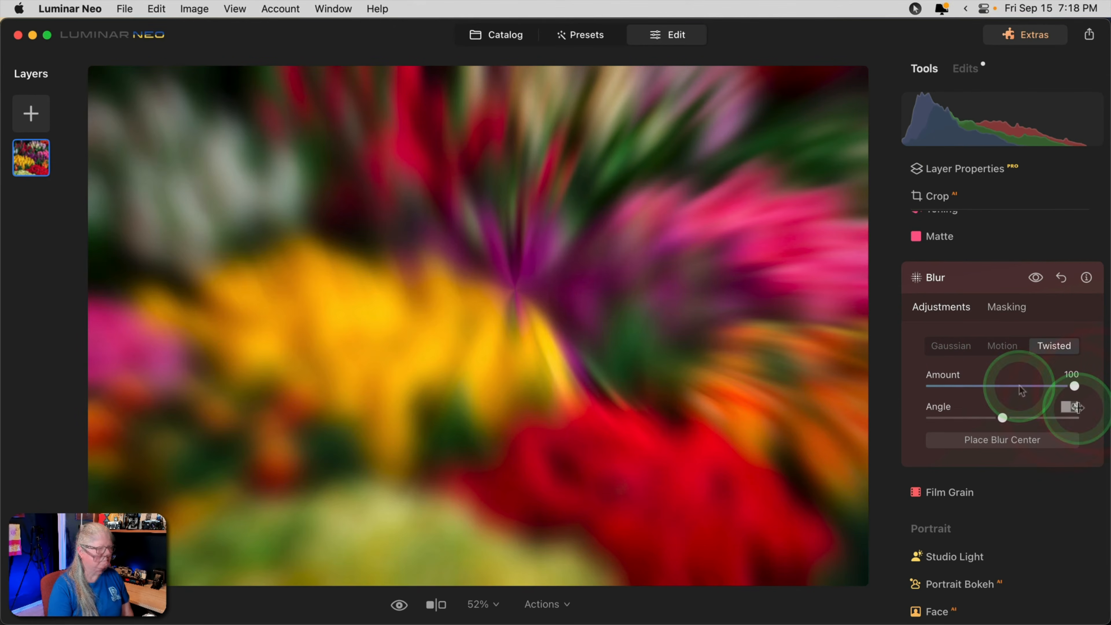
type("45")
key("Return")
left_click(1015, 380)
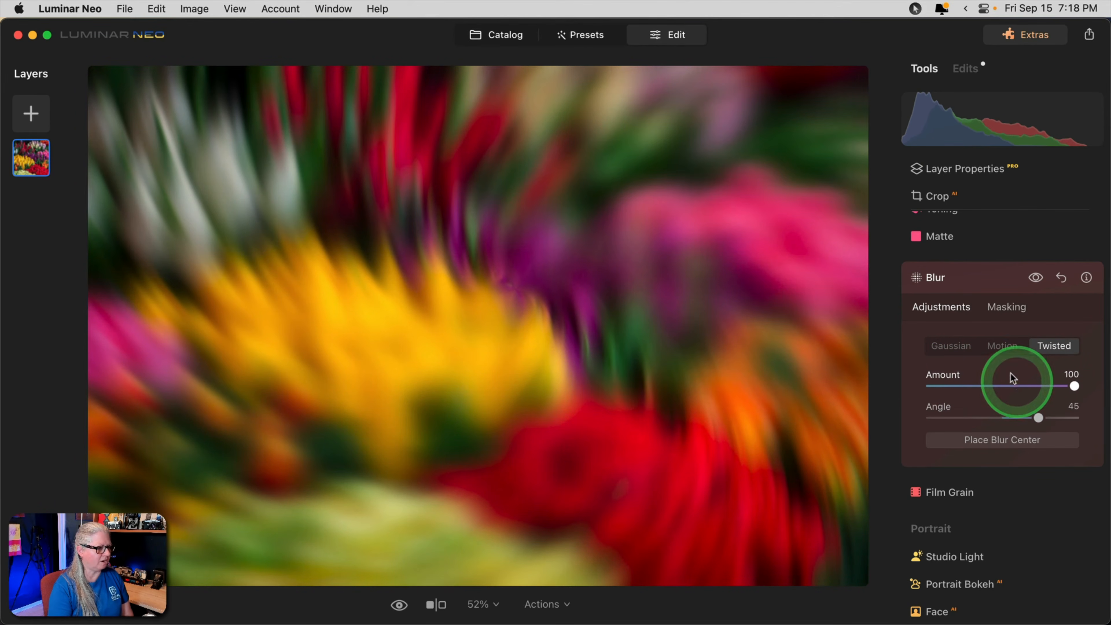
Place the second Twisted blur's center at the same spot between the red and orange tulips.
left_click(1003, 440)
left_click(615, 367)
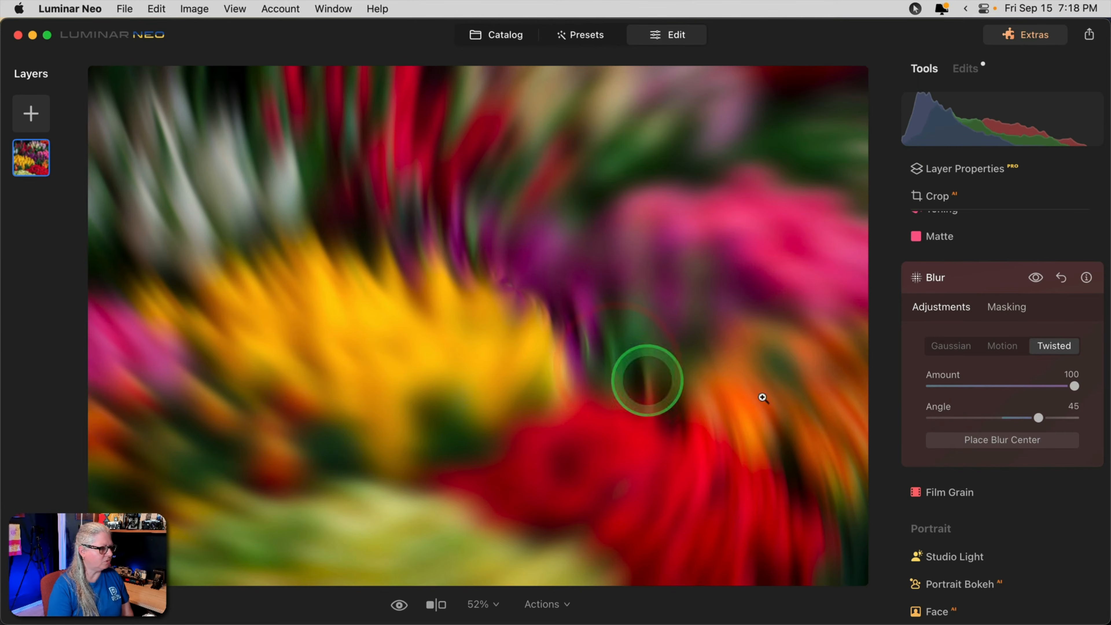
left_click(970, 442)
left_click_drag(478, 323, 675, 413)
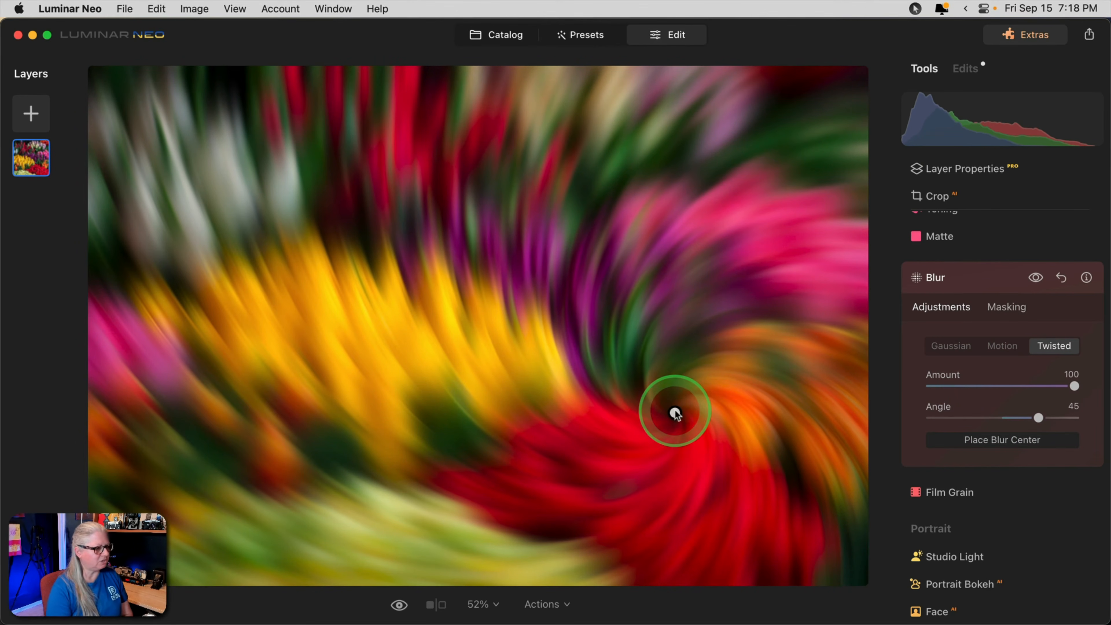
Add a third Twisted blur to the tulip photo.
left_click(965, 269)
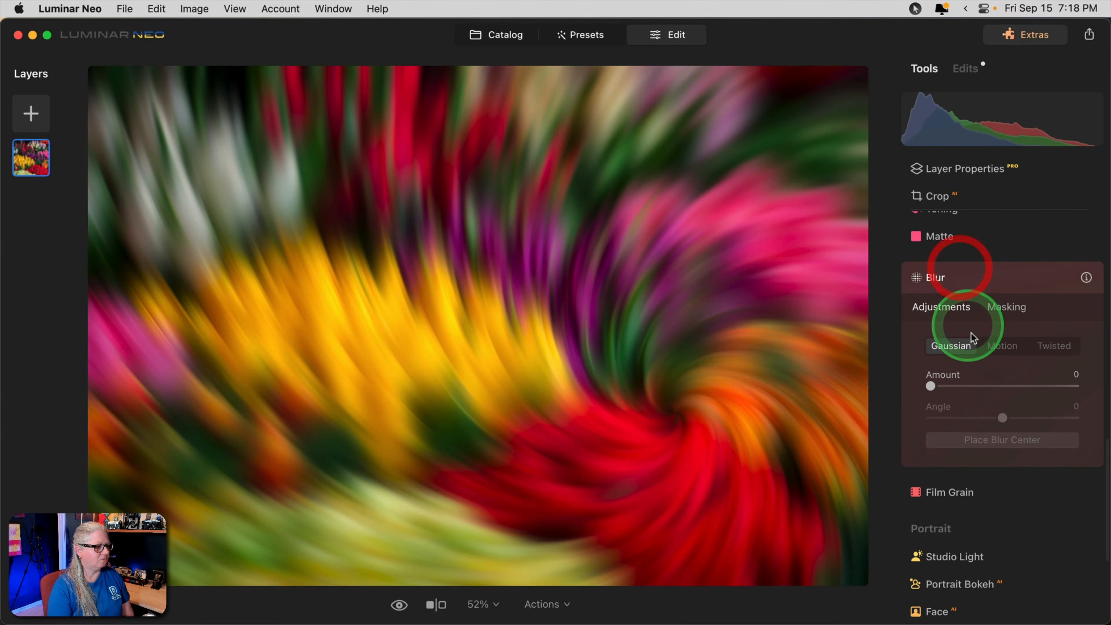
left_click(1059, 344)
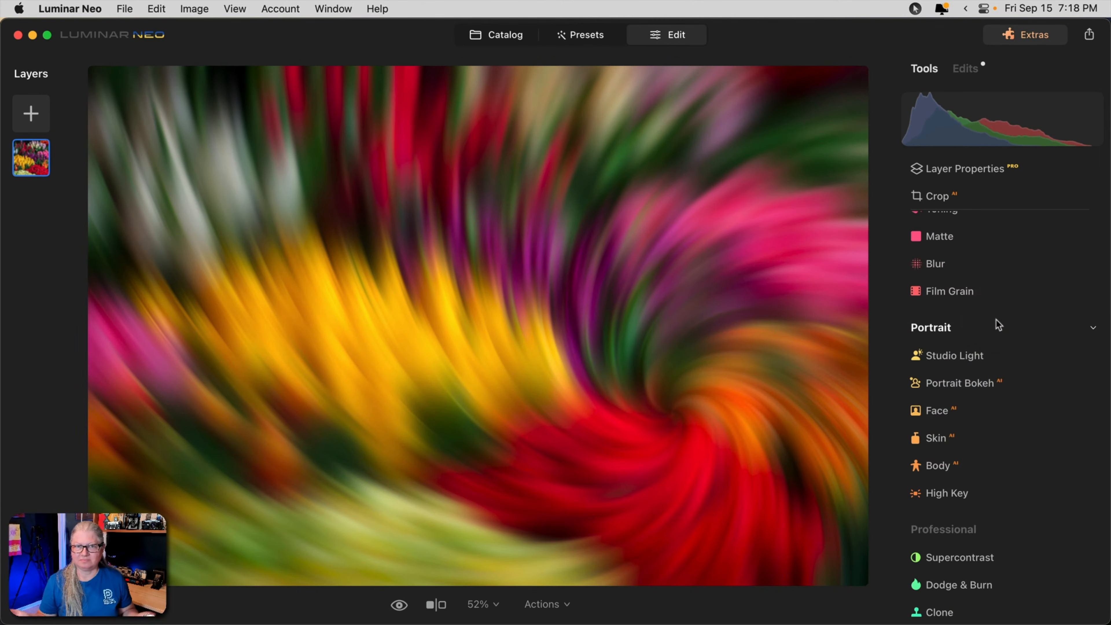
Set the swirl's Small Details to 23, Medium Details to 65, Large Details to 9 and Sharpen to 100, and compare before and after.
scroll(998, 324, "up", 6)
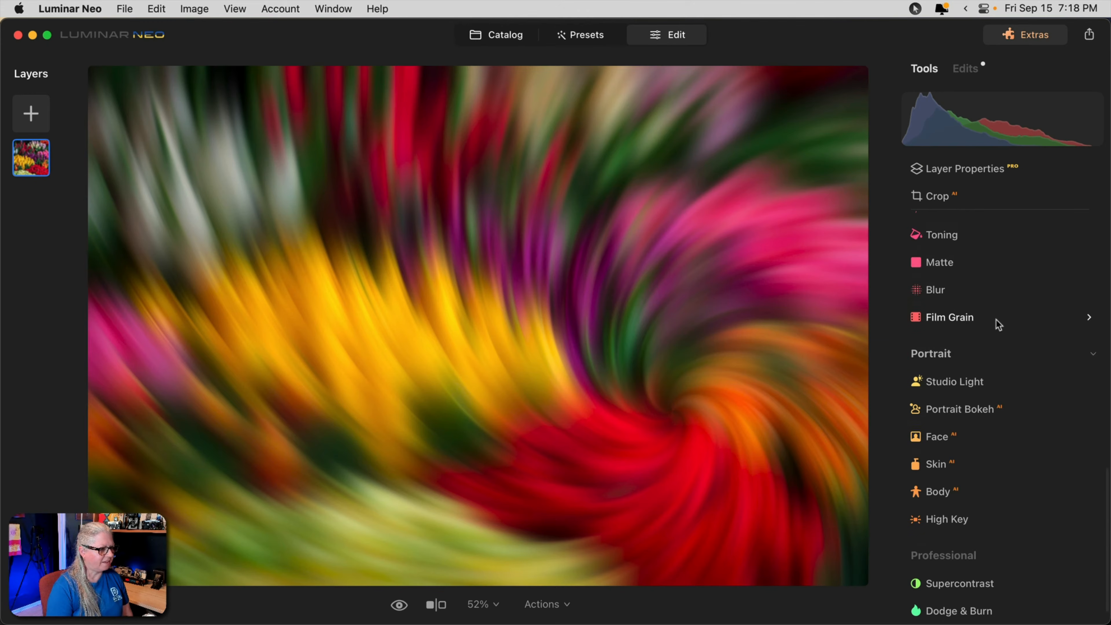
scroll(998, 324, "up", 5)
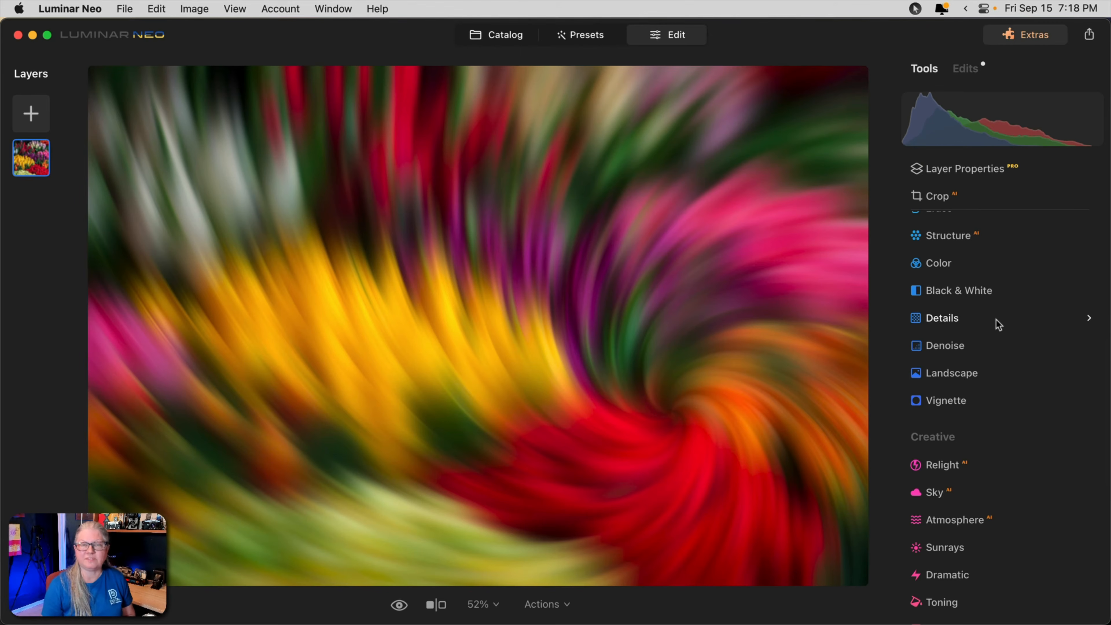
scroll(993, 306, "down", 2)
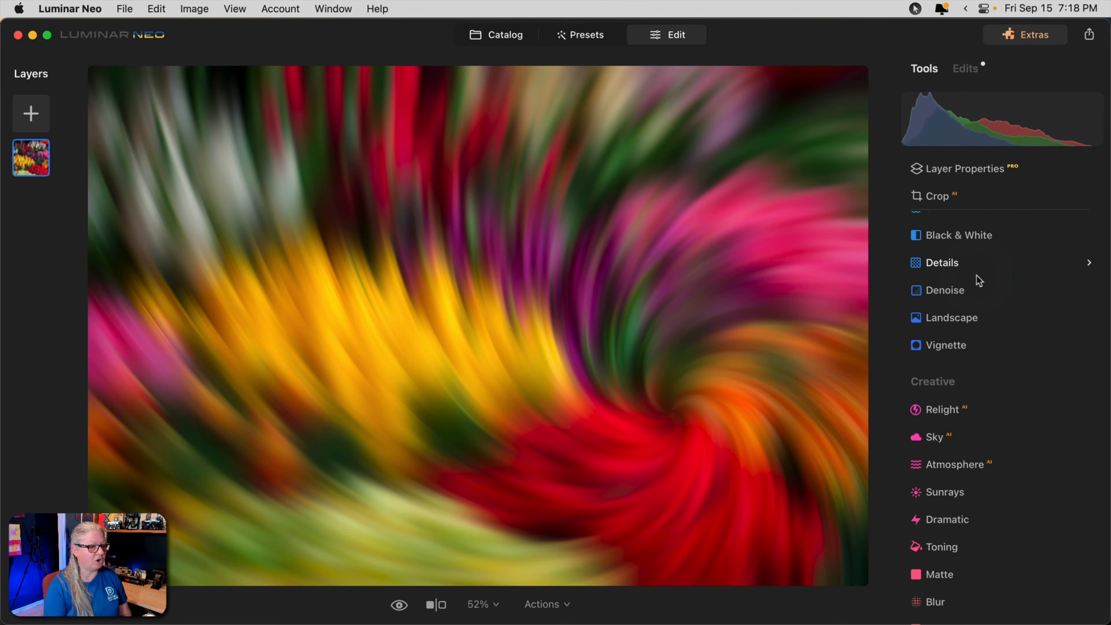
left_click(975, 263)
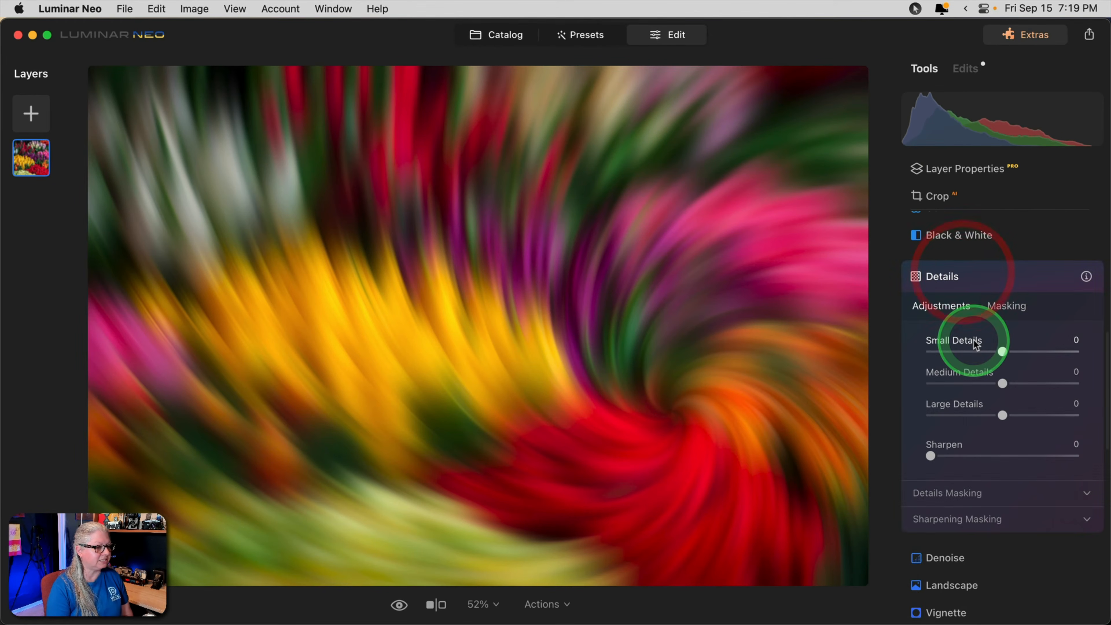
left_click_drag(1002, 353, 1048, 384)
left_click(1002, 384)
mouse_move(1002, 415)
left_mouse_down()
mouse_move(1059, 413)
mouse_move(1009, 415)
left_mouse_up()
left_click(943, 456)
left_click_drag(964, 455, 1074, 456)
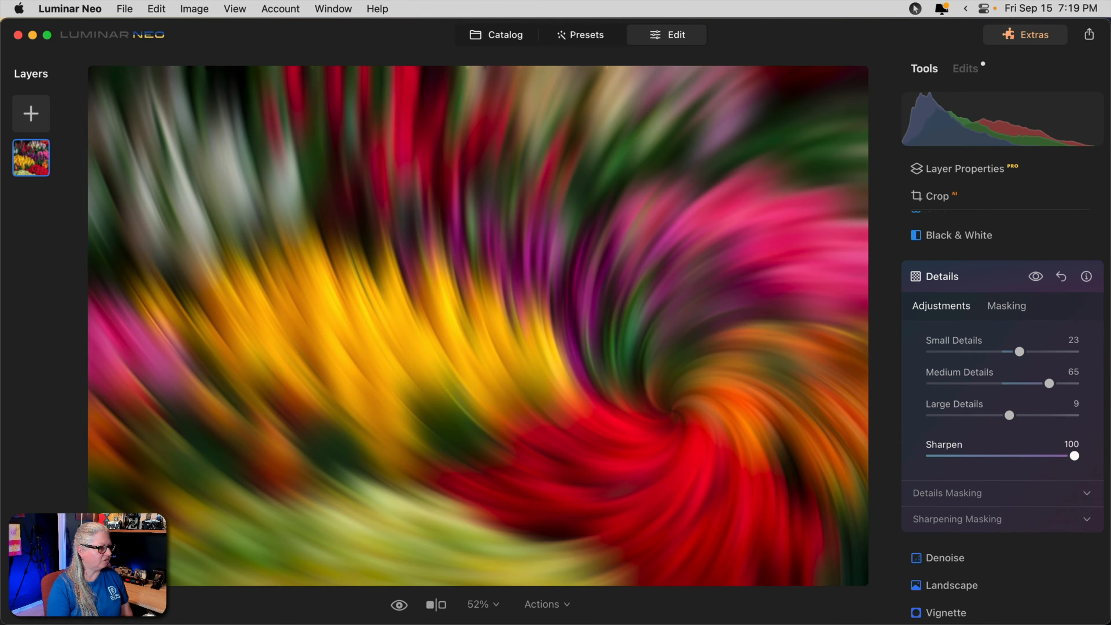
left_click(1035, 283)
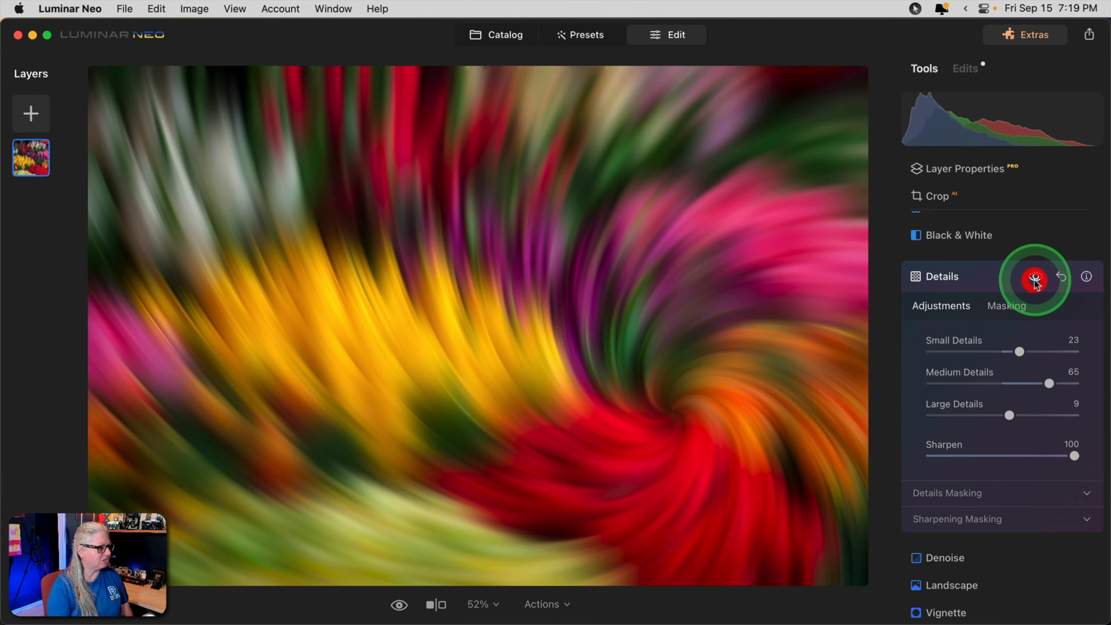
left_click(1035, 283)
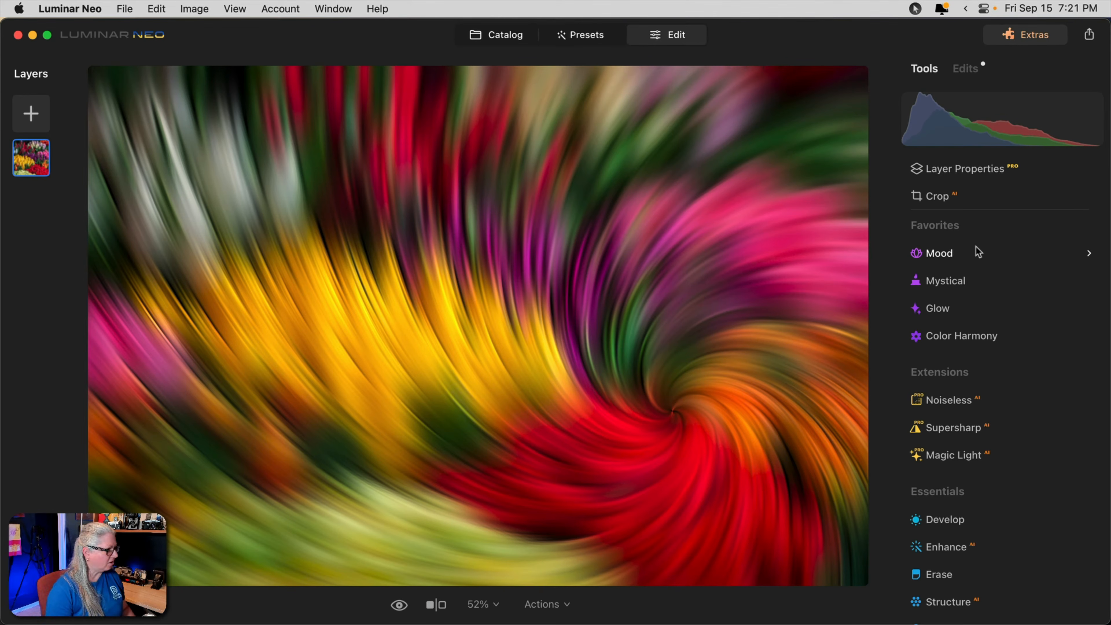
Set the top swirl layer's blend mode to Soft Light at 100 opacity.
left_click(968, 274)
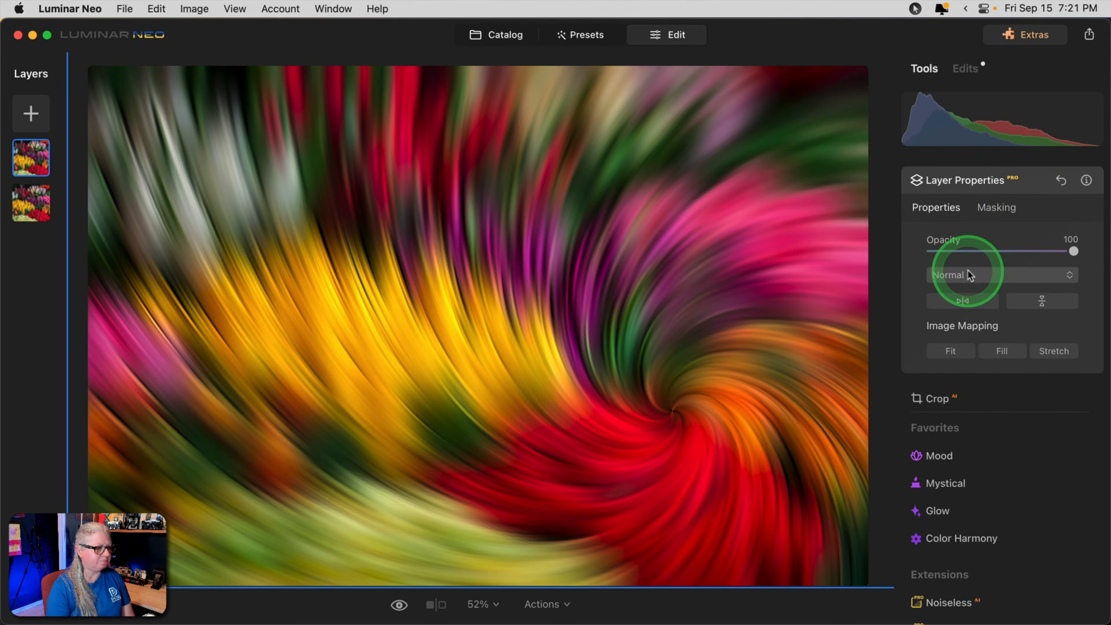
left_click_drag(968, 274, 962, 416)
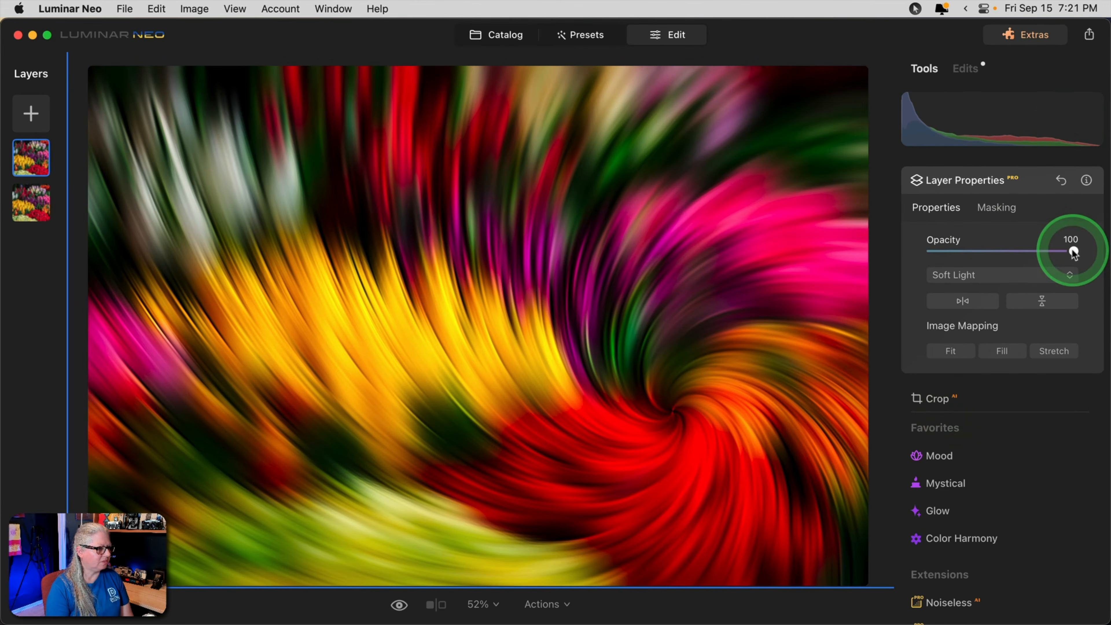
mouse_move(1074, 253)
left_mouse_down()
mouse_move(898, 251)
mouse_move(1096, 258)
mouse_move(912, 251)
mouse_move(1094, 259)
mouse_move(1070, 263)
left_mouse_up()
left_click(1027, 181)
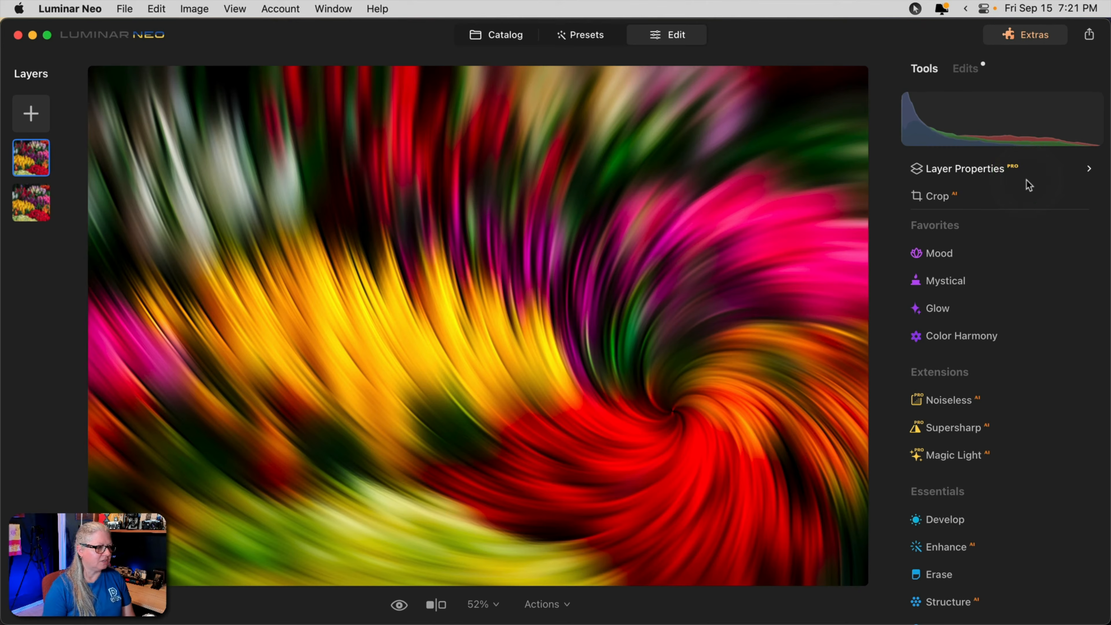
Change the angle of the first and second Twisted blurs on the top layer to -45.
left_click(964, 69)
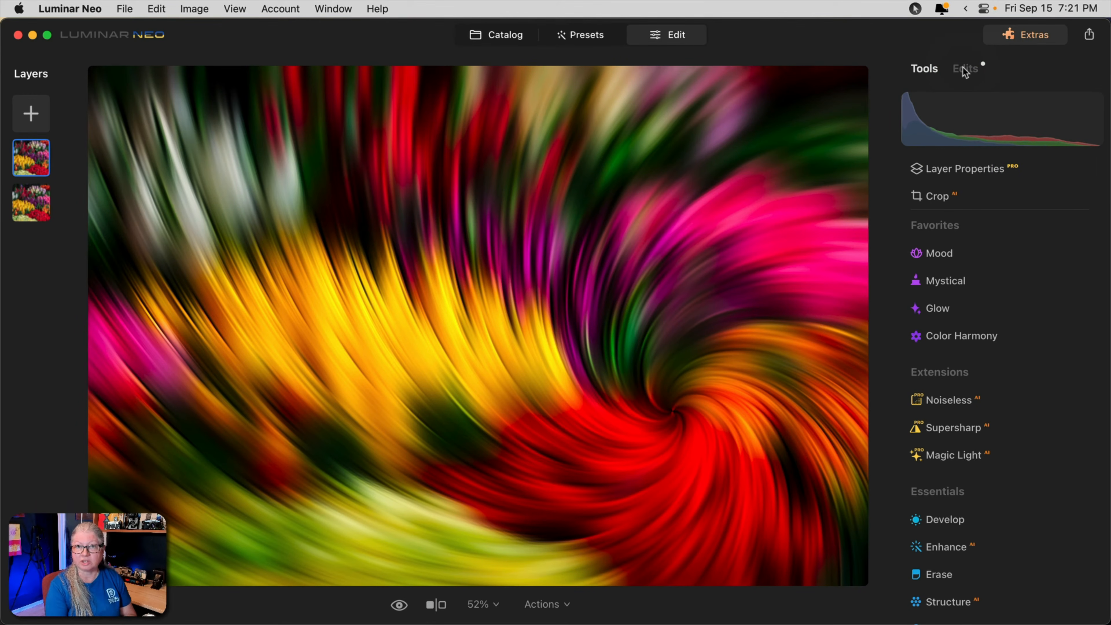
left_click(964, 70)
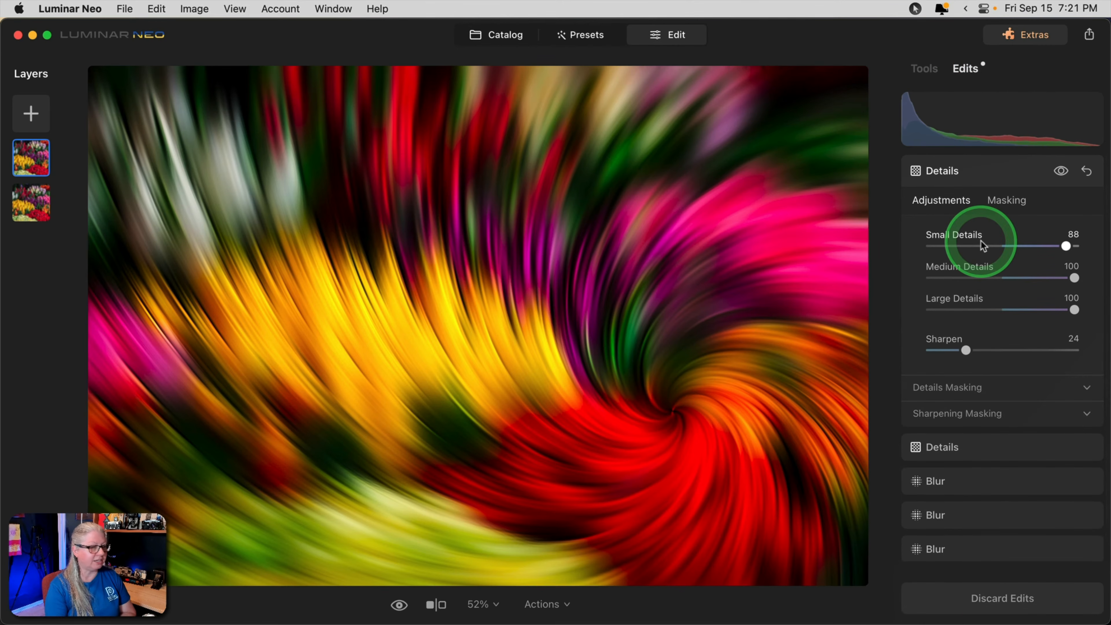
left_click(976, 548)
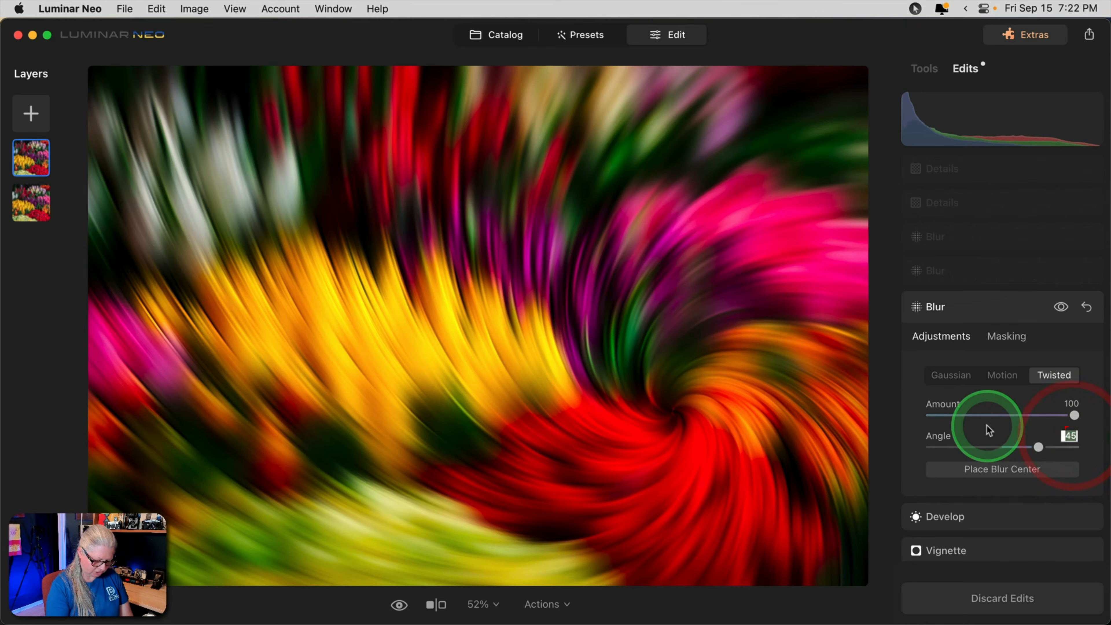
type("-45")
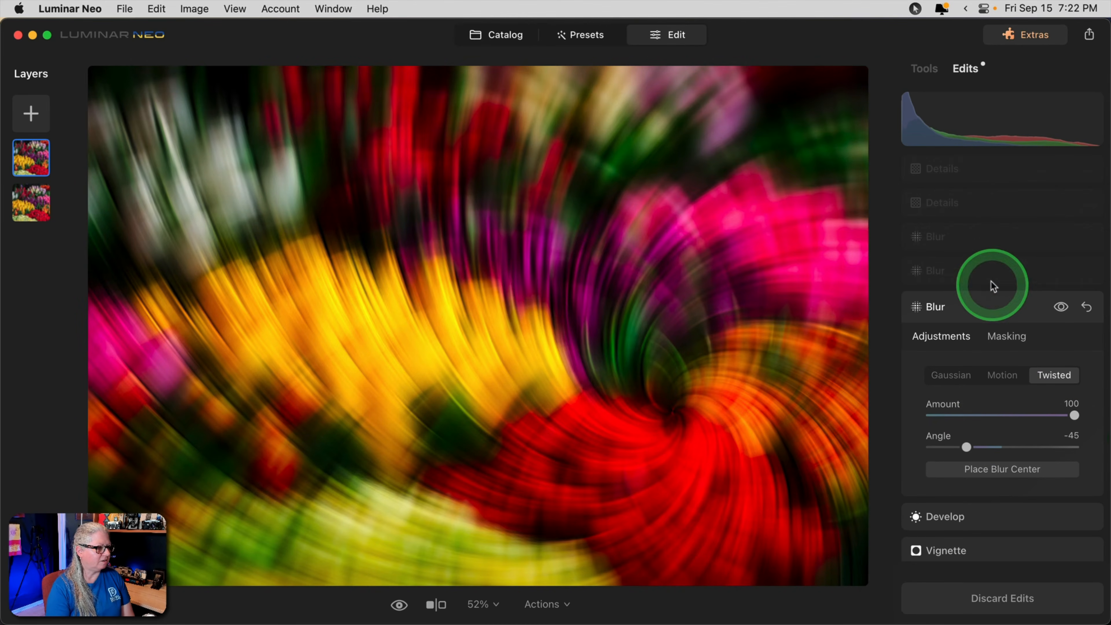
left_click(992, 263)
left_click(1069, 401)
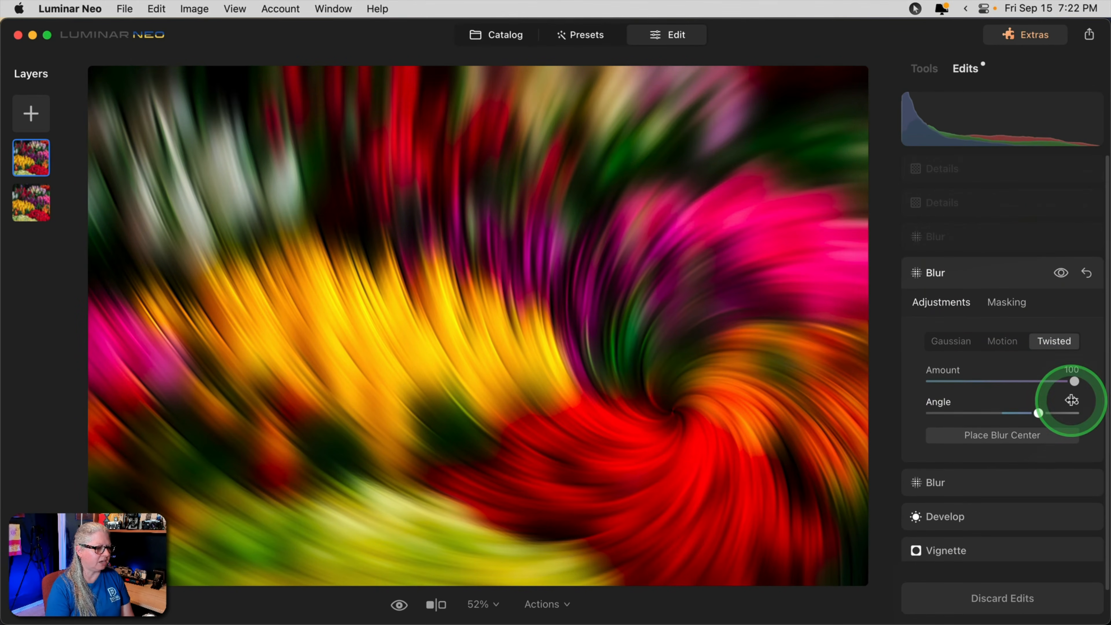
key("Return")
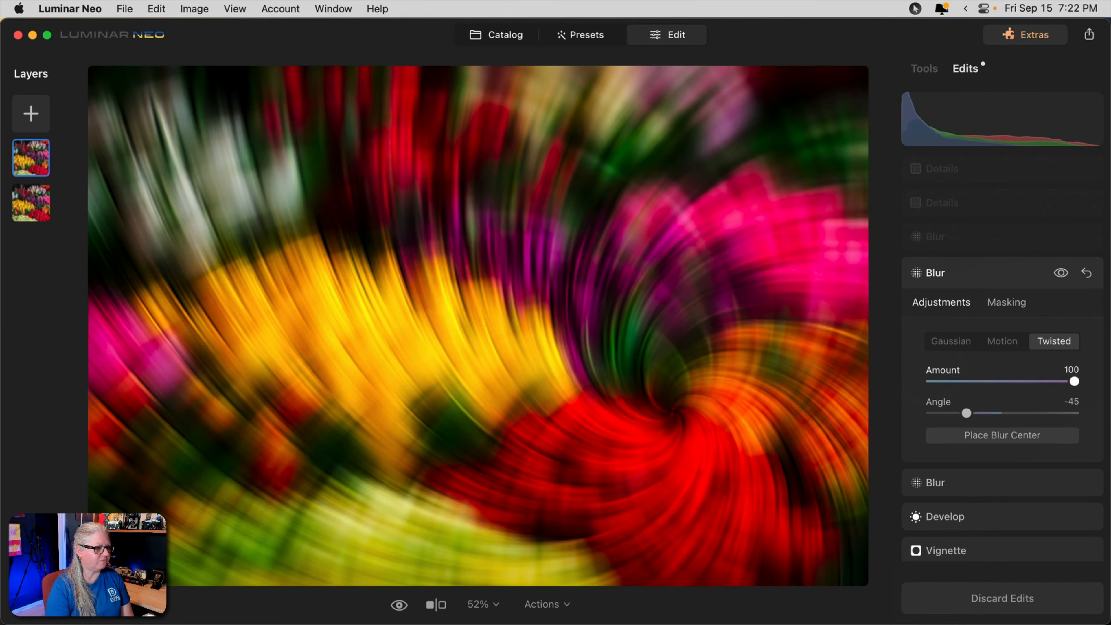
Change the third Twisted blur's angle on the top layer to -45 as well.
left_click(963, 238)
left_click(1067, 367)
type("-45")
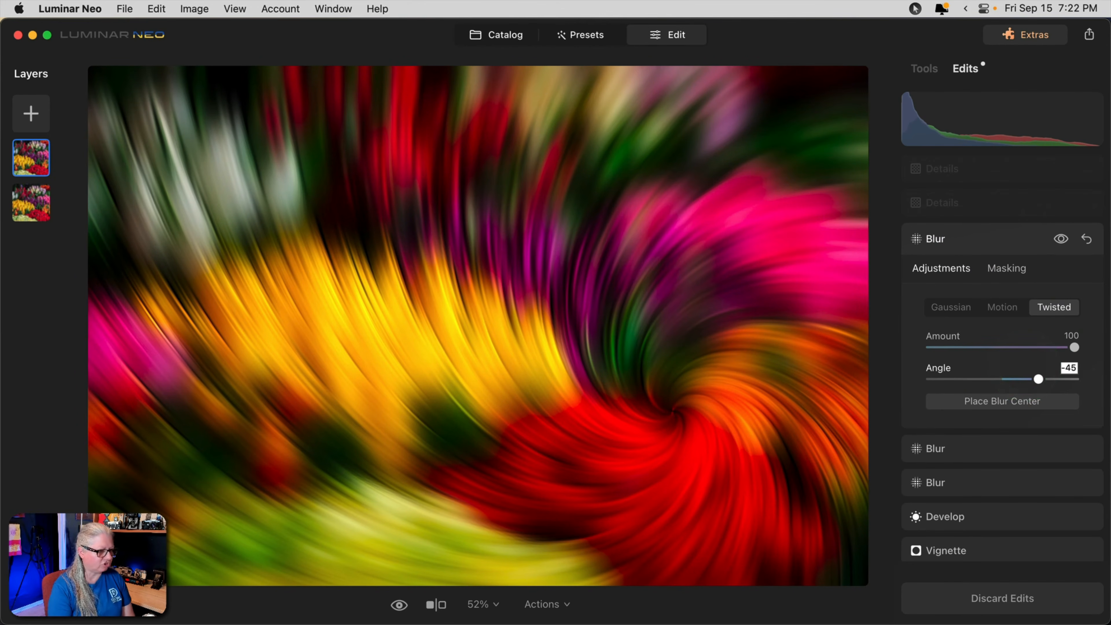
key("Return")
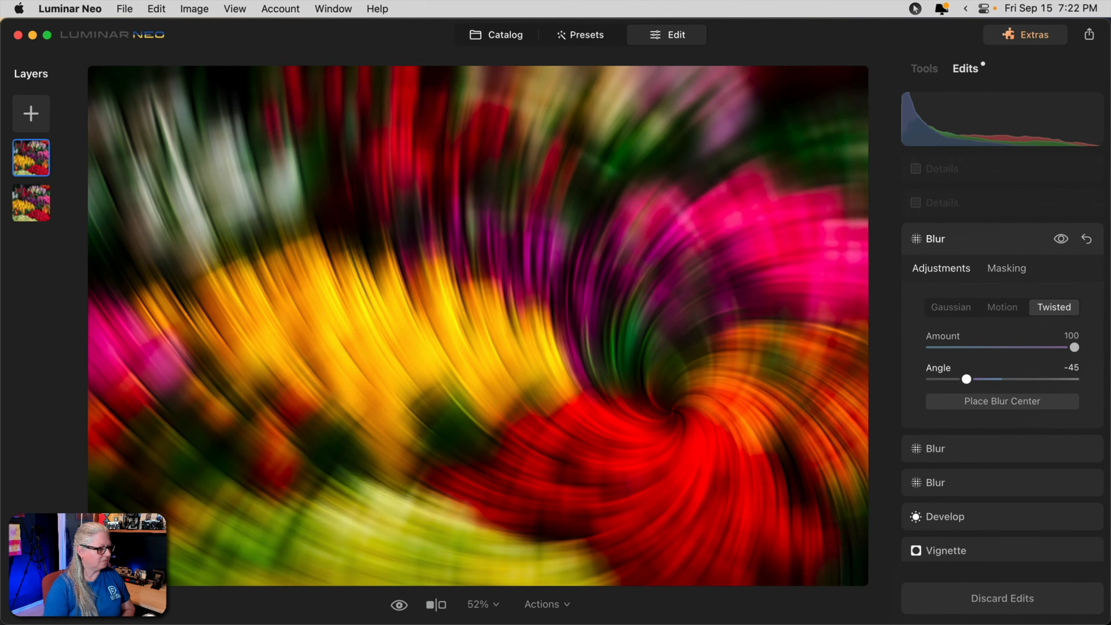
left_click(940, 169)
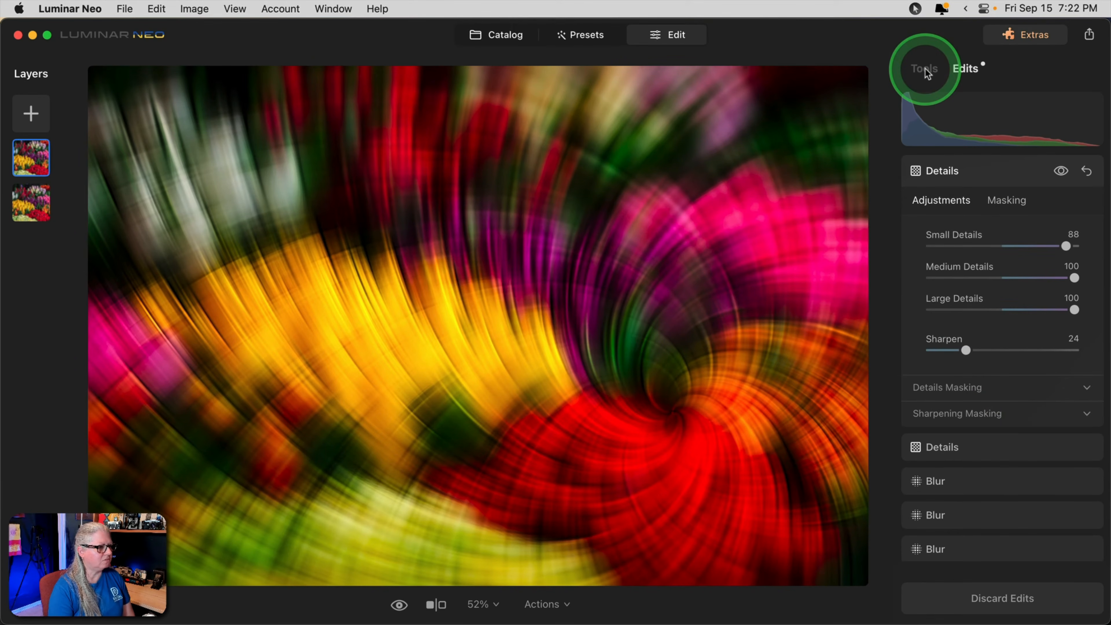
Vary the opacity of the Soft Light layer to judge how the crossed swirls blend.
left_click(924, 69)
left_click(1024, 168)
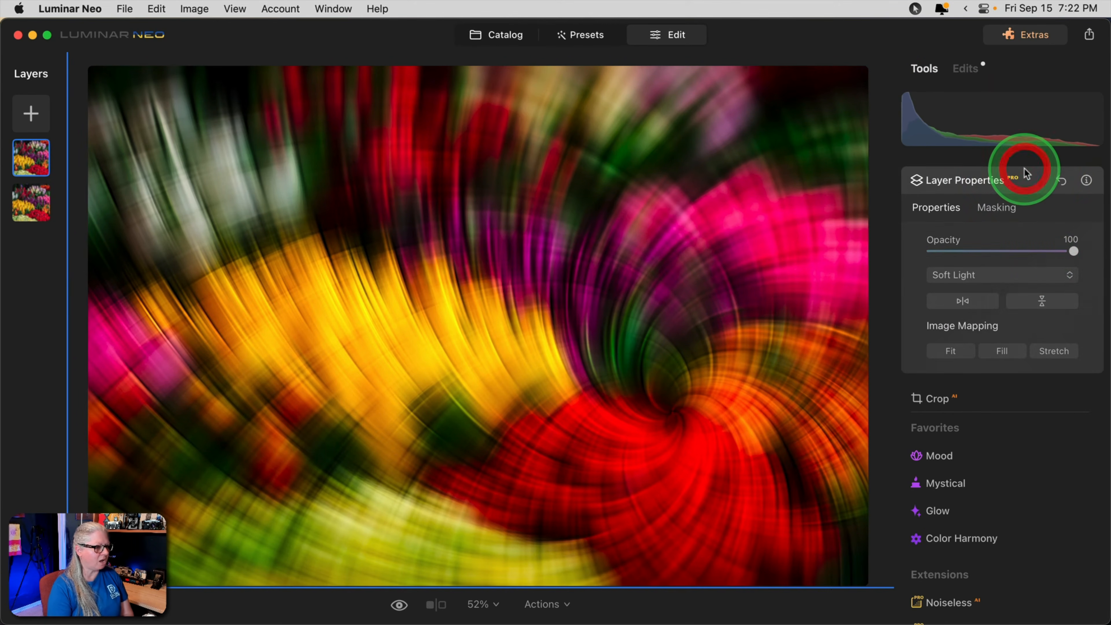
mouse_move(1073, 251)
left_mouse_down()
mouse_move(873, 248)
mouse_move(1106, 250)
mouse_move(1084, 249)
left_mouse_up()
left_click(1028, 182)
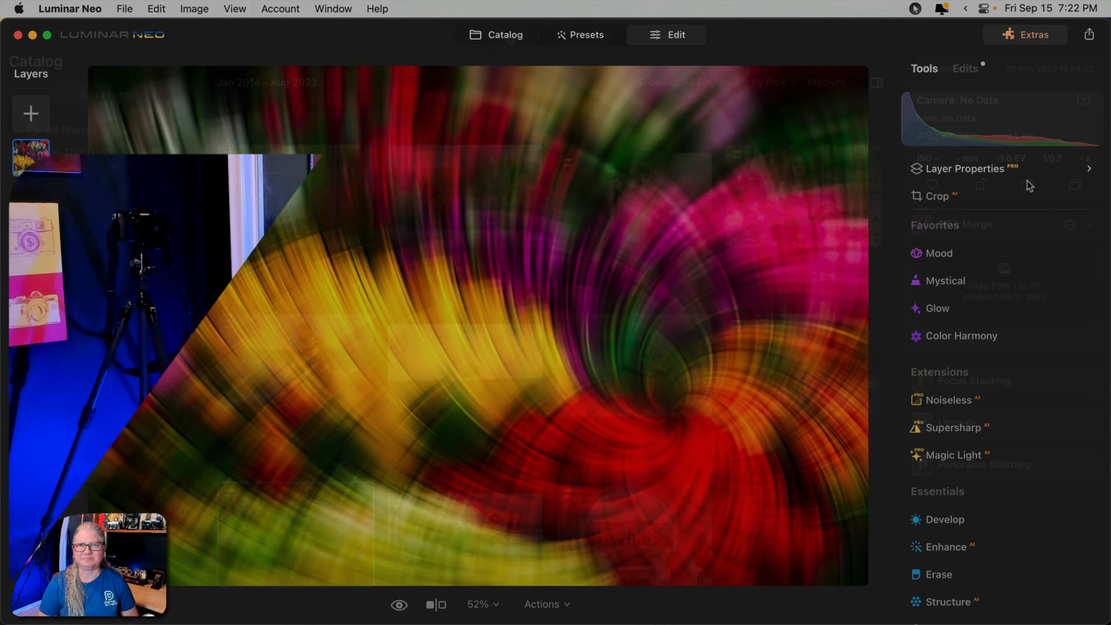
Open the photo of the lone tree in a green field and apply Enhance with Accent 37 and Sky Enhancer 100.
left_click(507, 36)
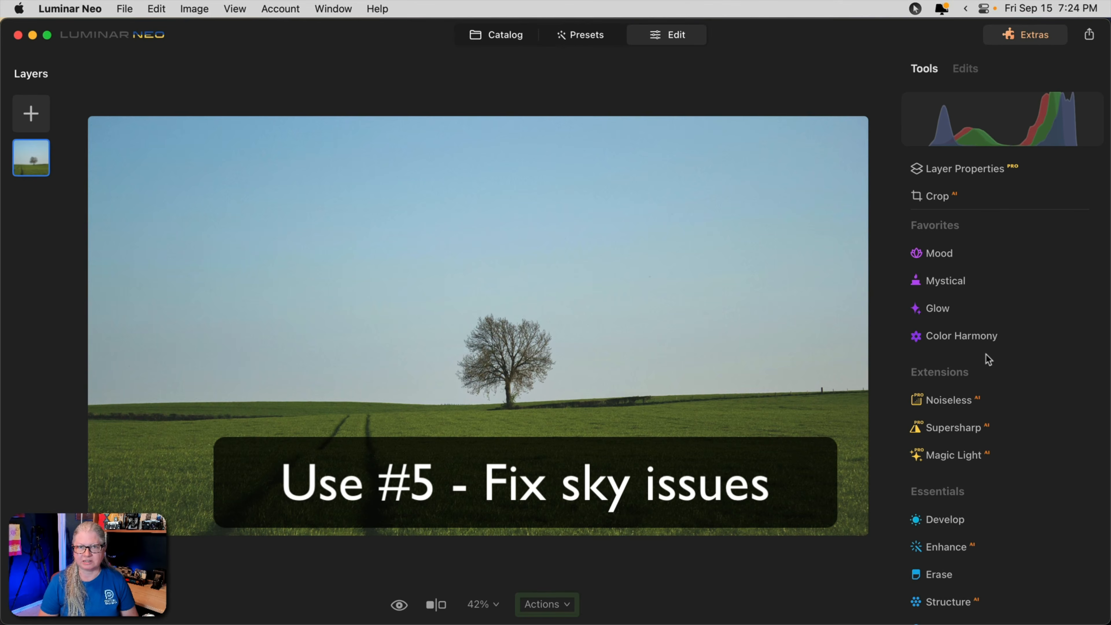
scroll(987, 359, "down", 3)
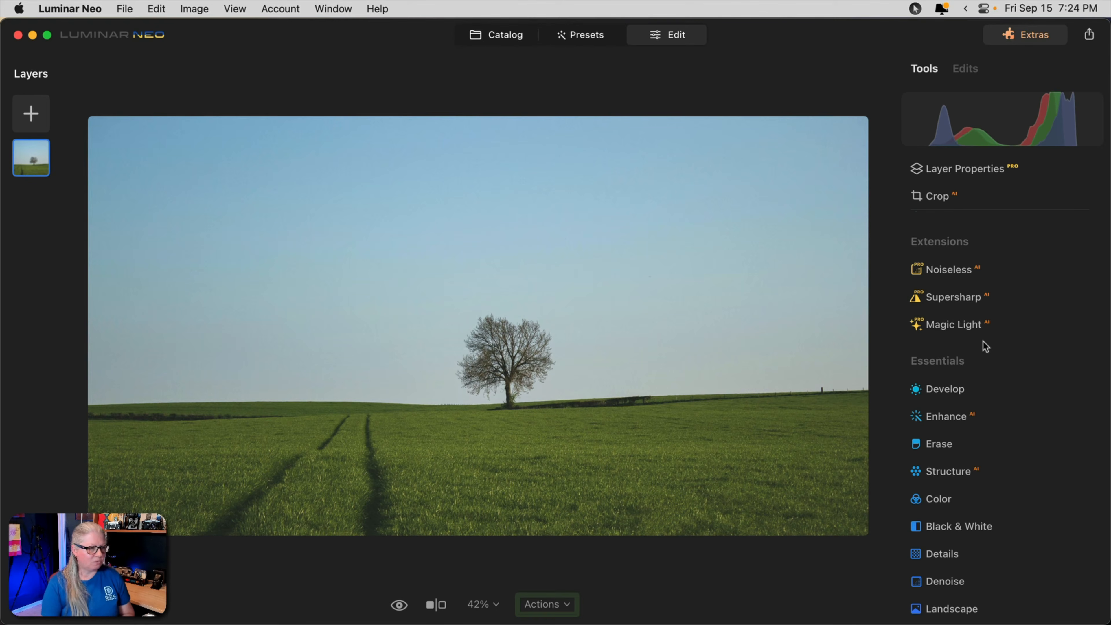
left_click(957, 415)
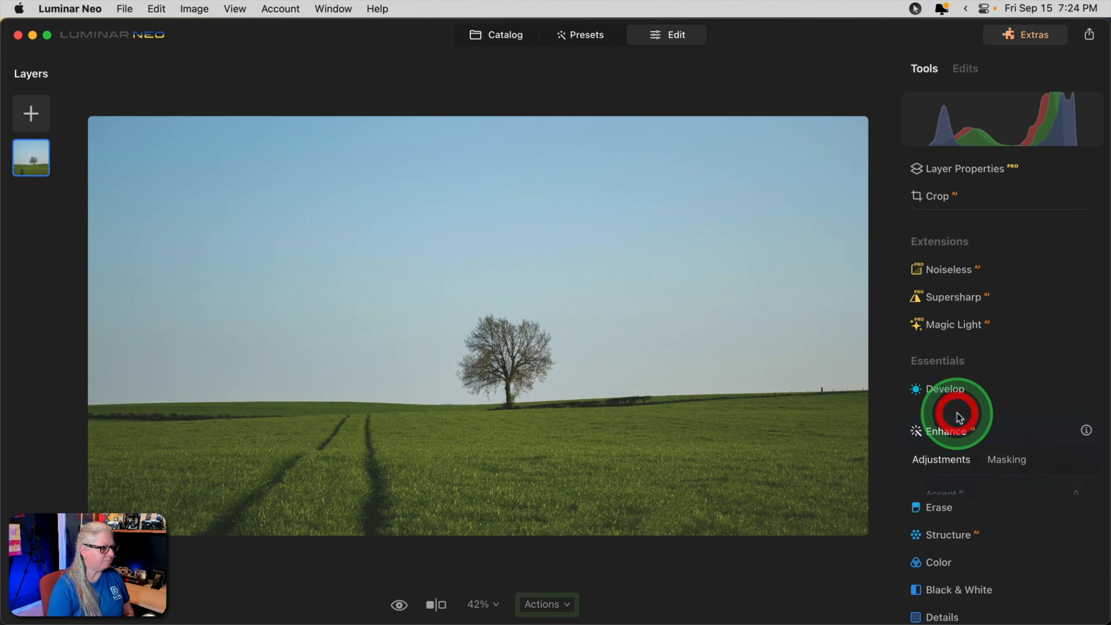
left_click_drag(929, 463, 985, 464)
left_click_drag(931, 495, 1098, 489)
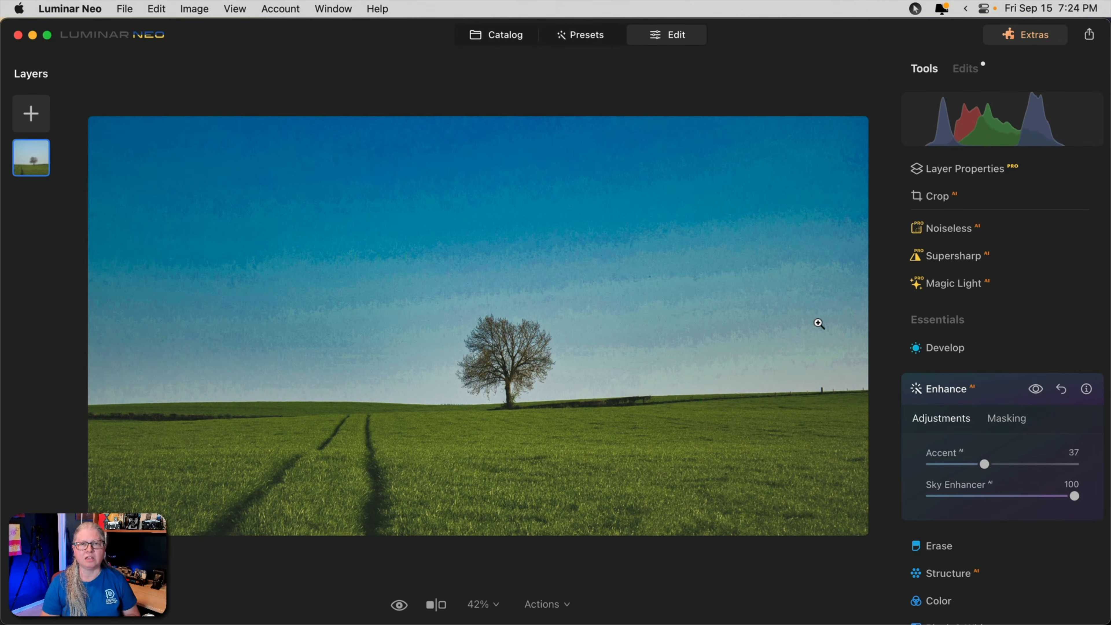
Inspect the sky banding at 100% zoom and reduce Sky Enhancer to 49.
left_click(674, 265)
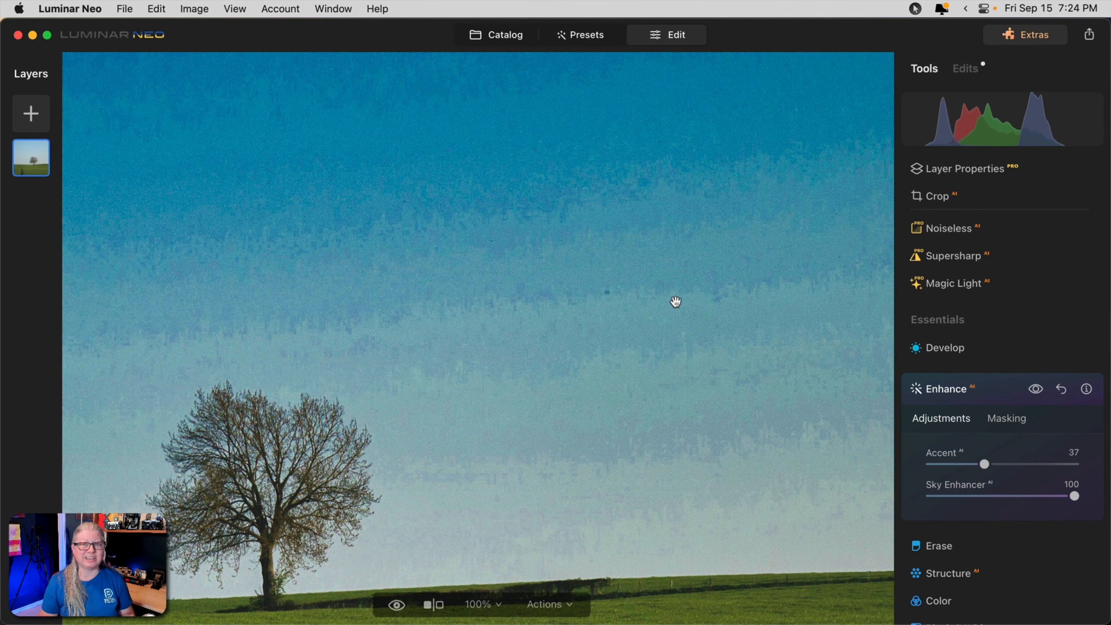
left_click_drag(1074, 496, 1001, 496)
left_click(651, 413)
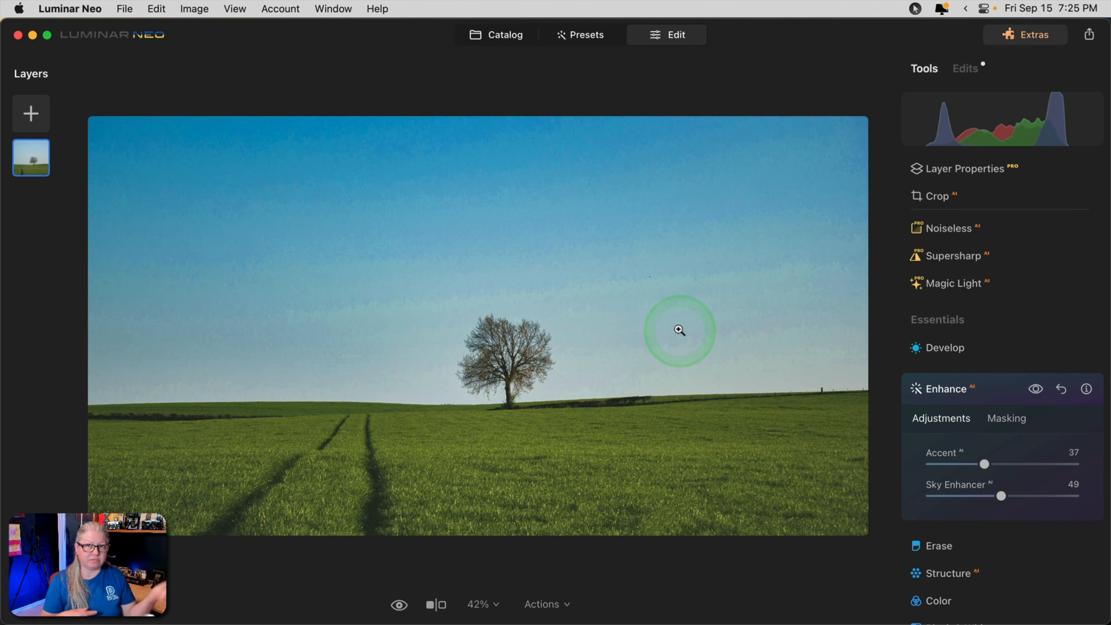
left_click(984, 386)
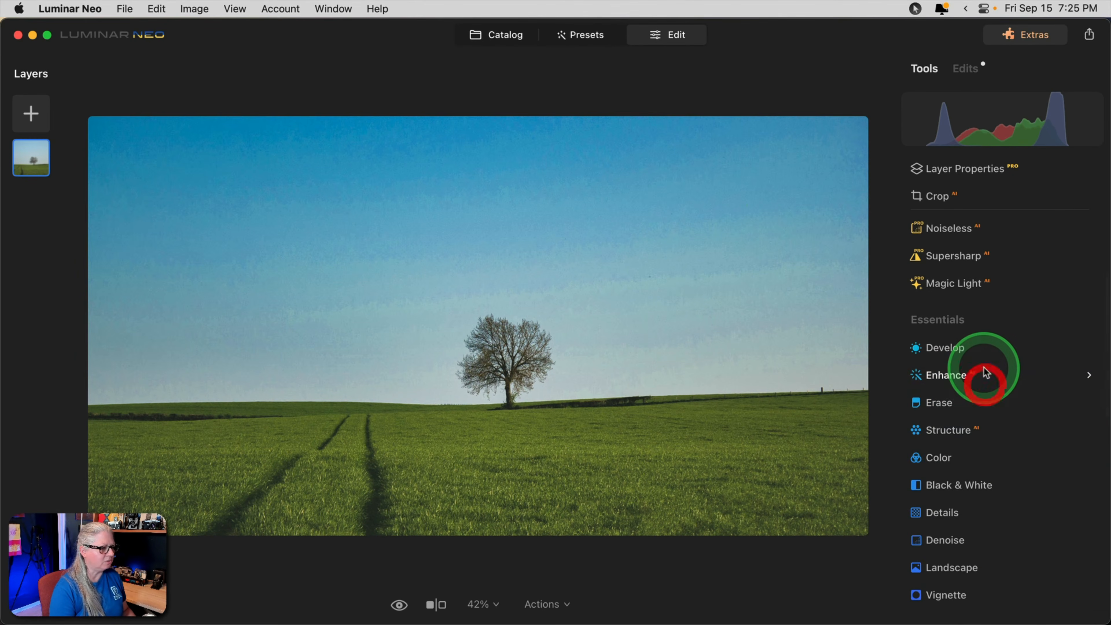
Apply a Gaussian blur with amount 39 to the tree photo.
scroll(985, 372, "down", 10)
left_click(958, 358)
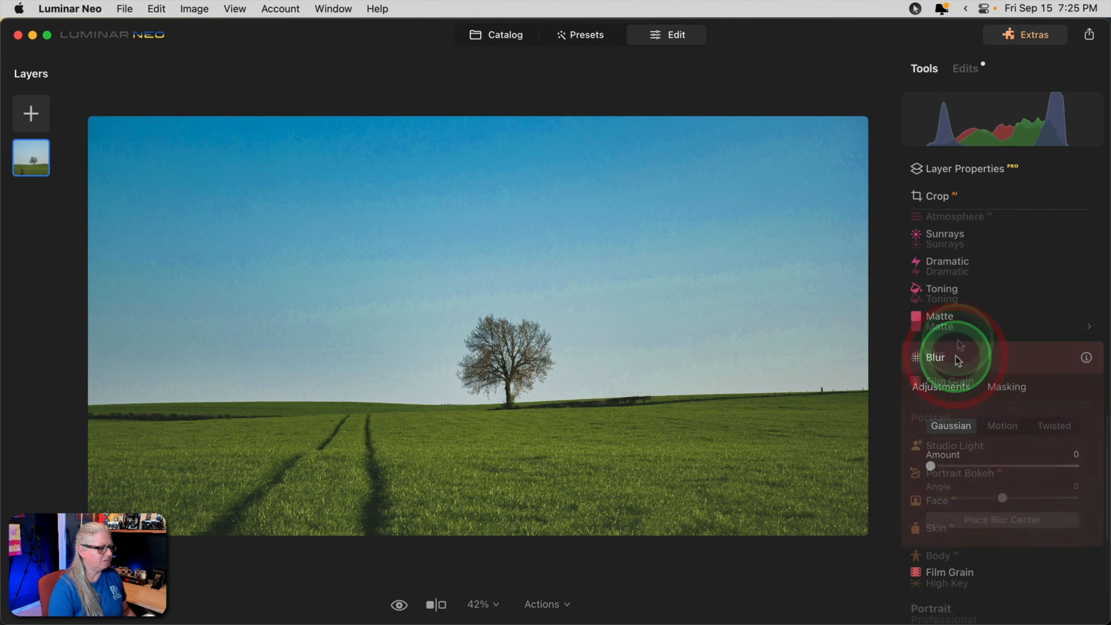
left_click_drag(932, 447, 987, 447)
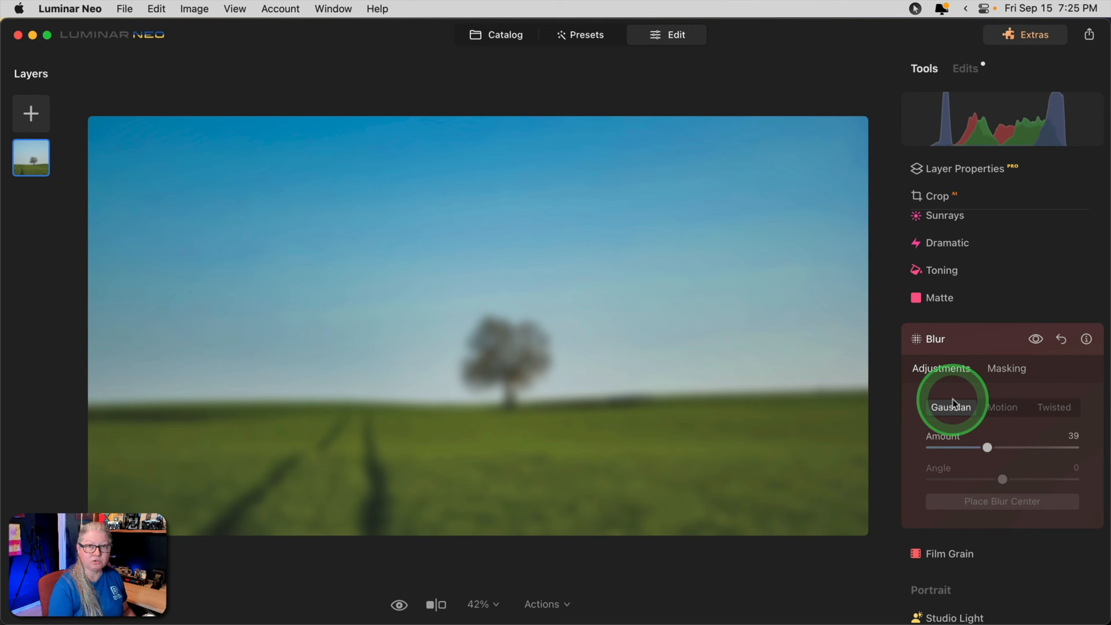
Restrict the Gaussian blur to the sky with an AI mask.
left_click(1006, 368)
left_click(943, 463)
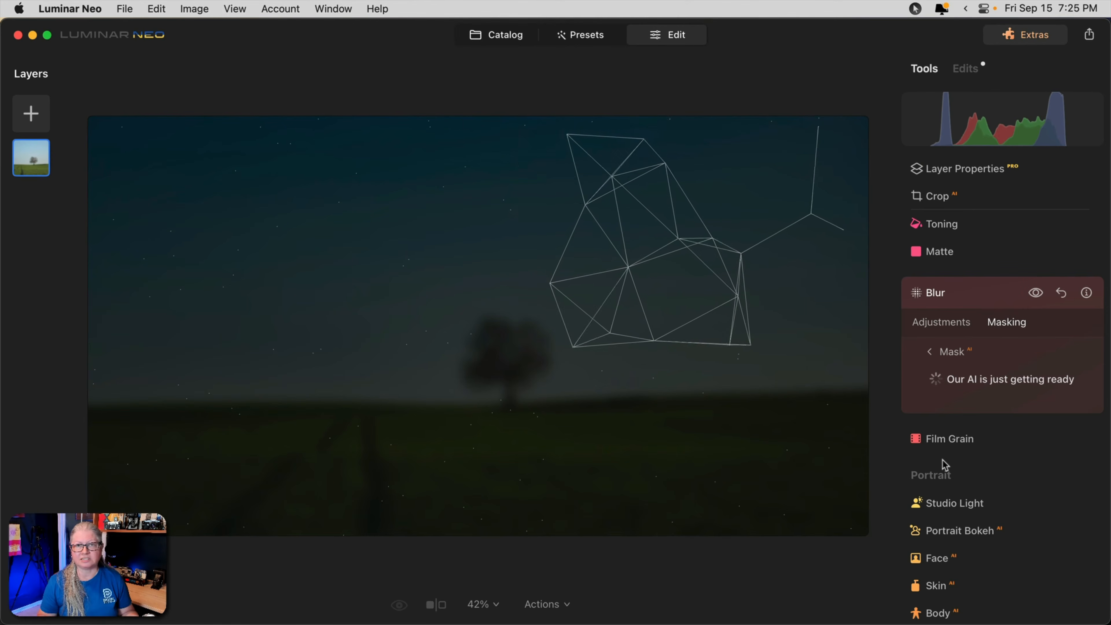
left_click(930, 375)
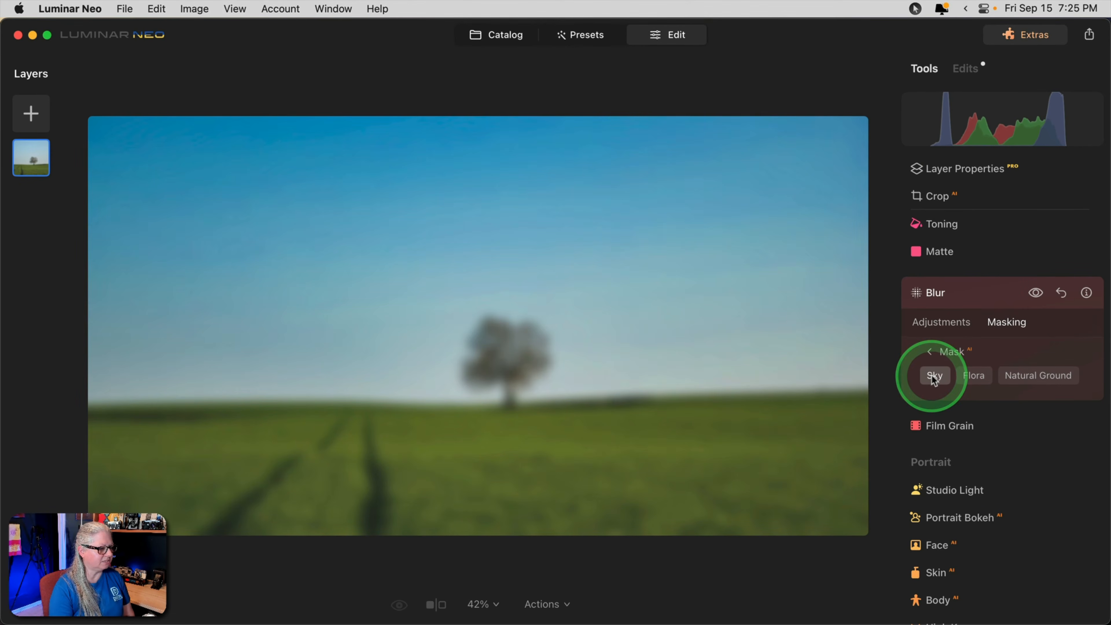
left_click(929, 381)
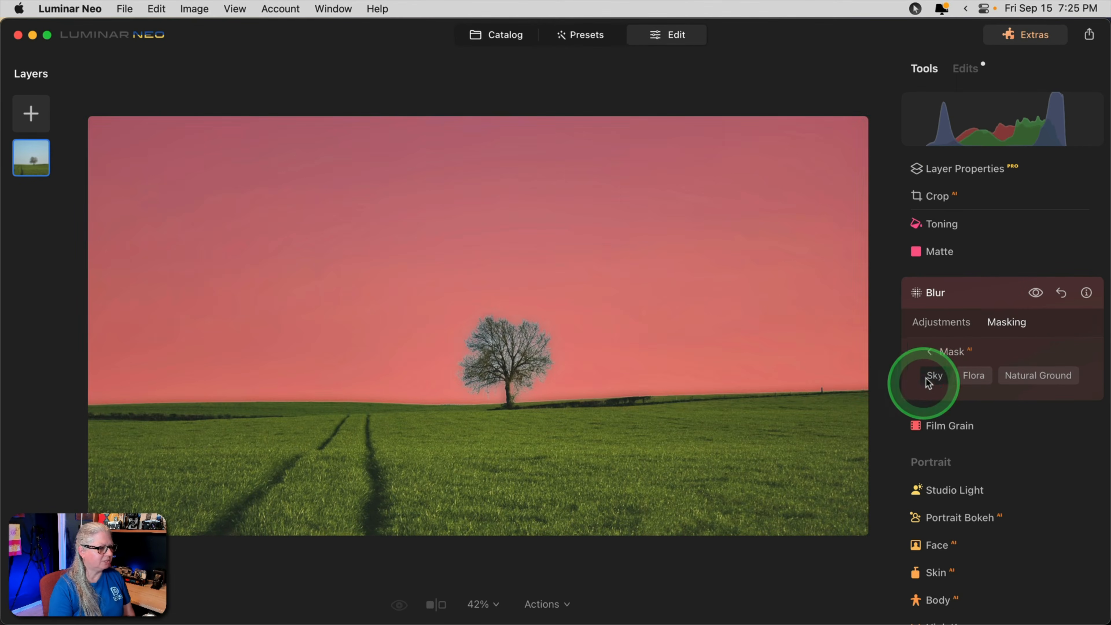
left_click(931, 351)
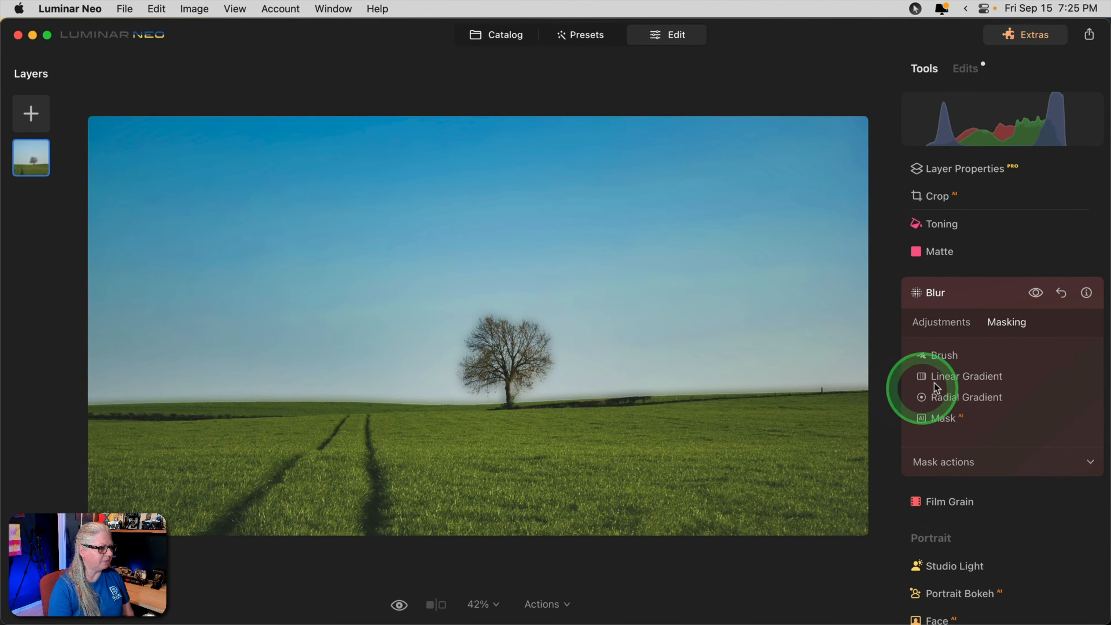
Erase the blur mask along the horizon and around the tree with a brush of size 76 and strength 44, adjusting its softness.
left_click(936, 354)
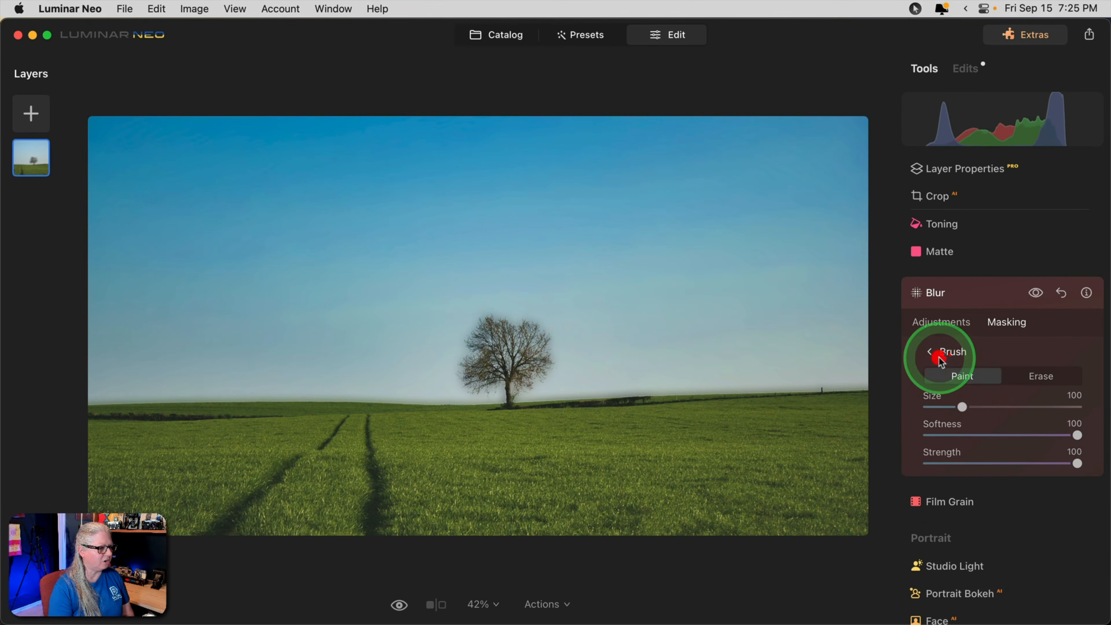
left_click(1033, 379)
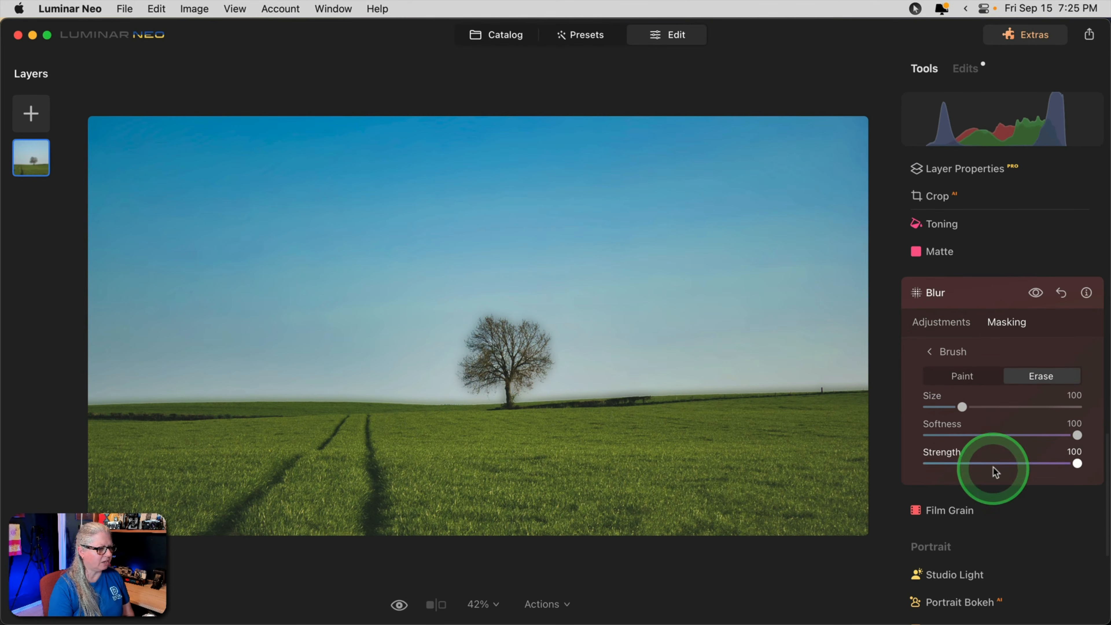
mouse_move(509, 360)
left_mouse_down()
mouse_move(533, 345)
mouse_move(494, 335)
mouse_move(481, 375)
mouse_move(509, 373)
mouse_move(491, 459)
left_mouse_up()
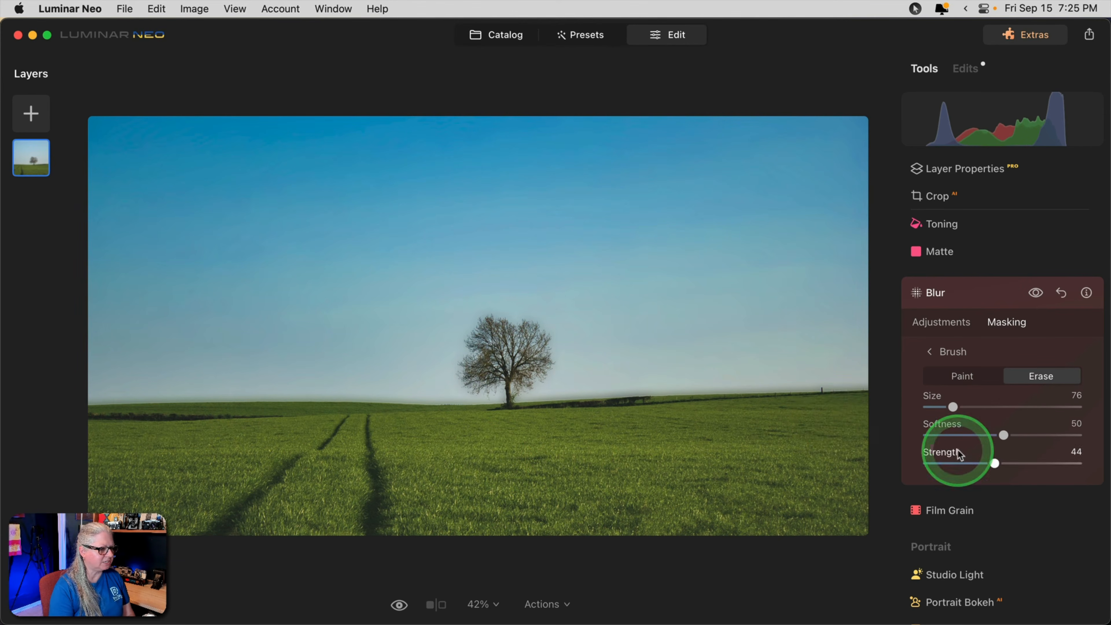
left_click_drag(1003, 435, 1016, 435)
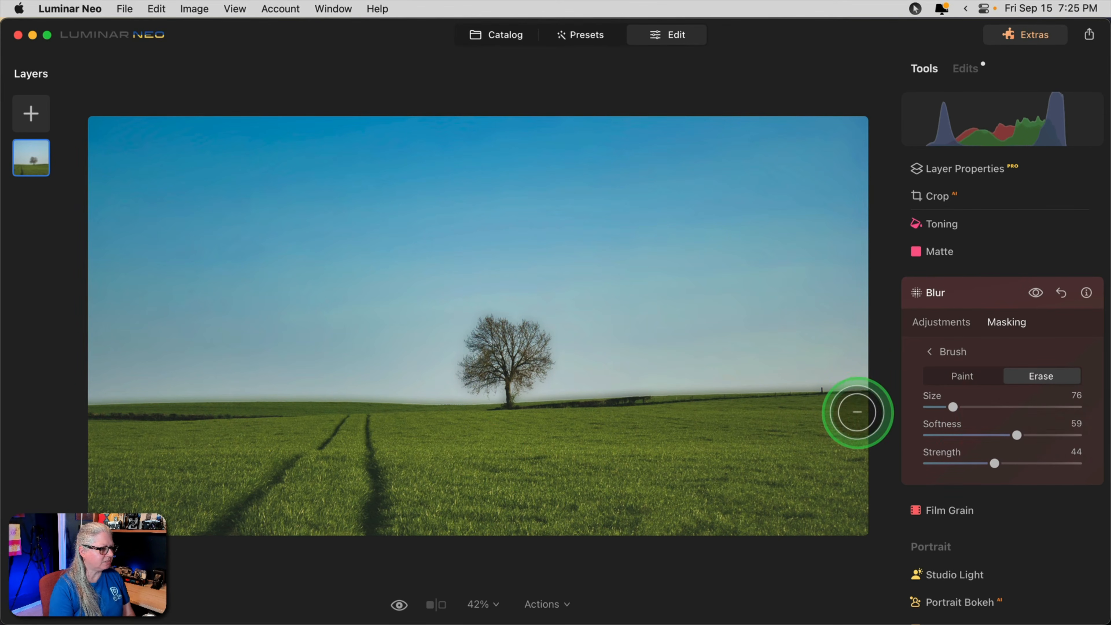
mouse_move(857, 412)
left_mouse_down()
mouse_move(514, 421)
mouse_move(853, 402)
mouse_move(441, 491)
left_mouse_up()
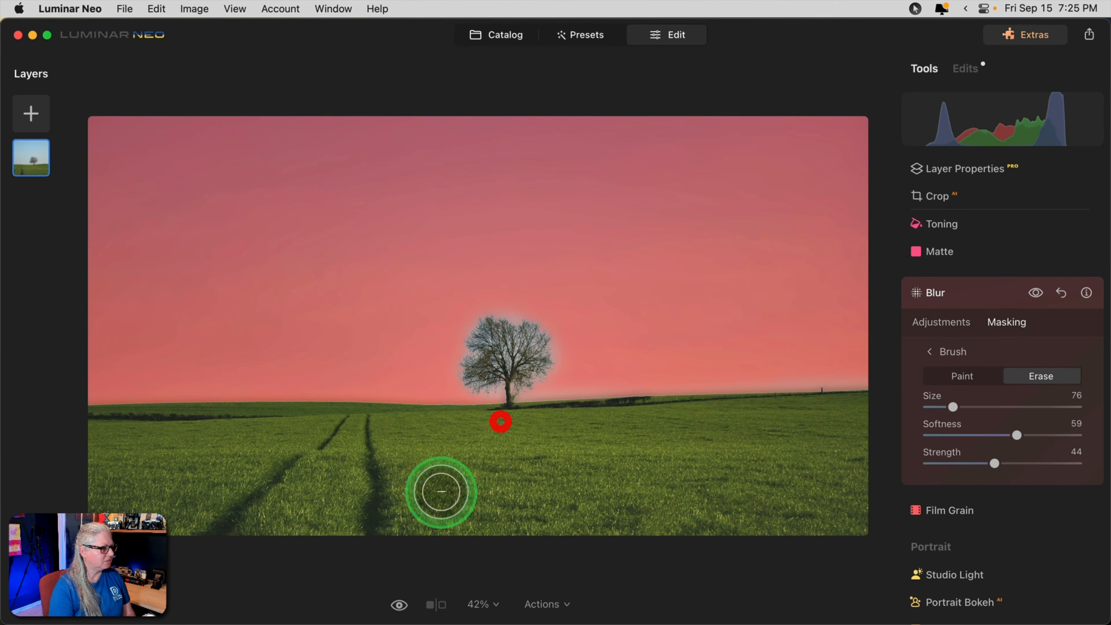
left_click_drag(495, 422, 67, 425)
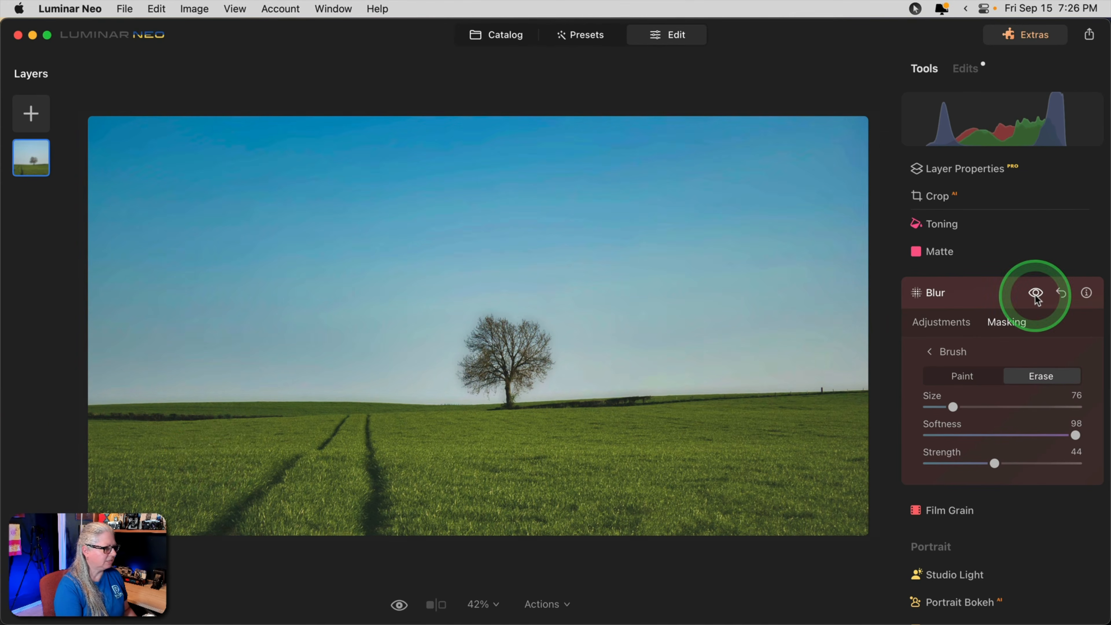
Enlarge the tree photo to 50% and compare the sky with and without the blur.
key("super+equal")
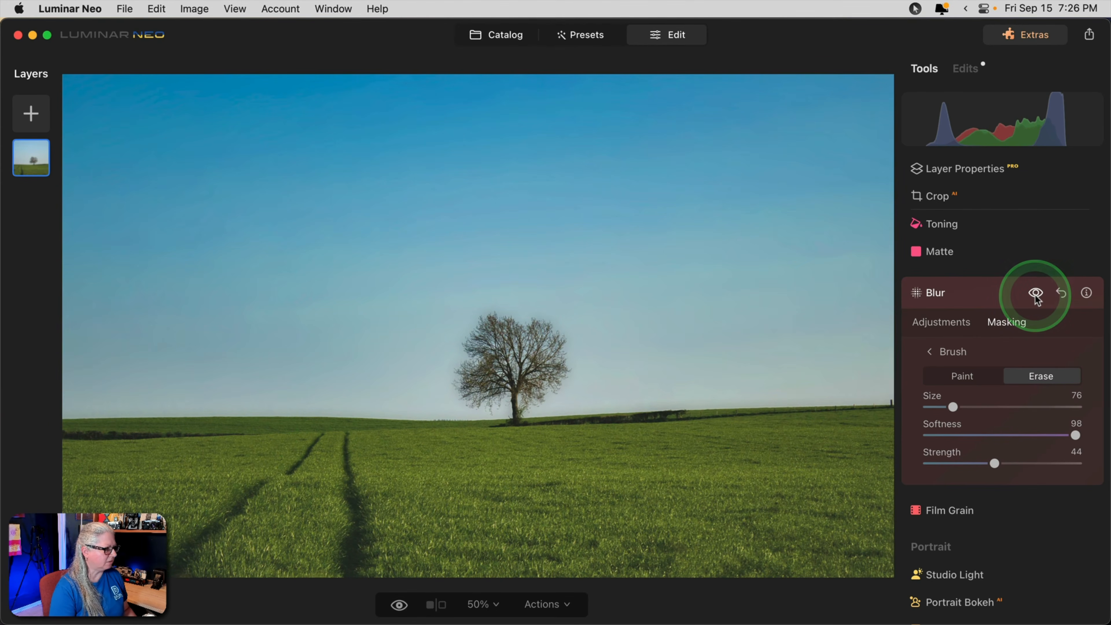
left_click(1036, 294)
left_click(1036, 295)
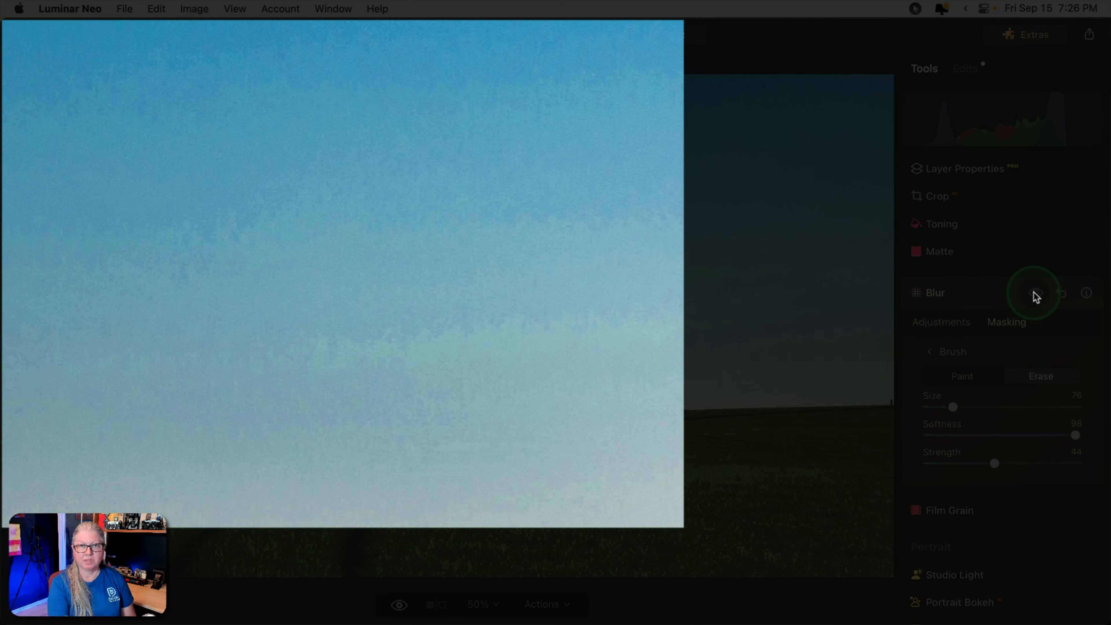
Toggle the Gaussian blur once more to recheck the banding in the tree photo's sky.
left_click(1036, 294)
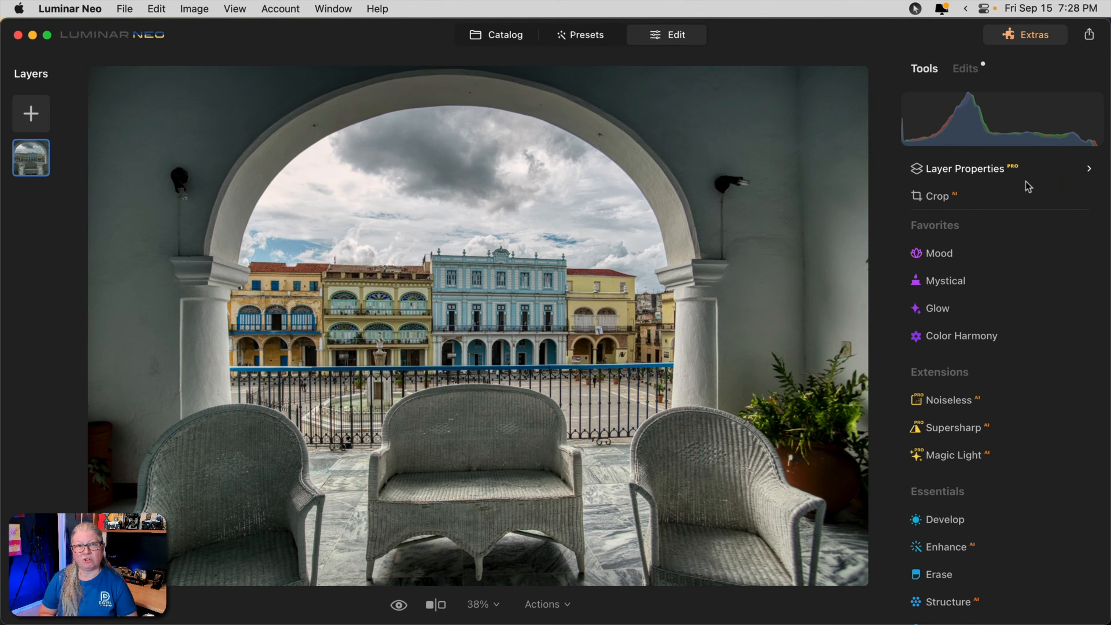
Examine the arch's edges against the sky at 100% and 200% for colour fringing.
left_click(463, 104)
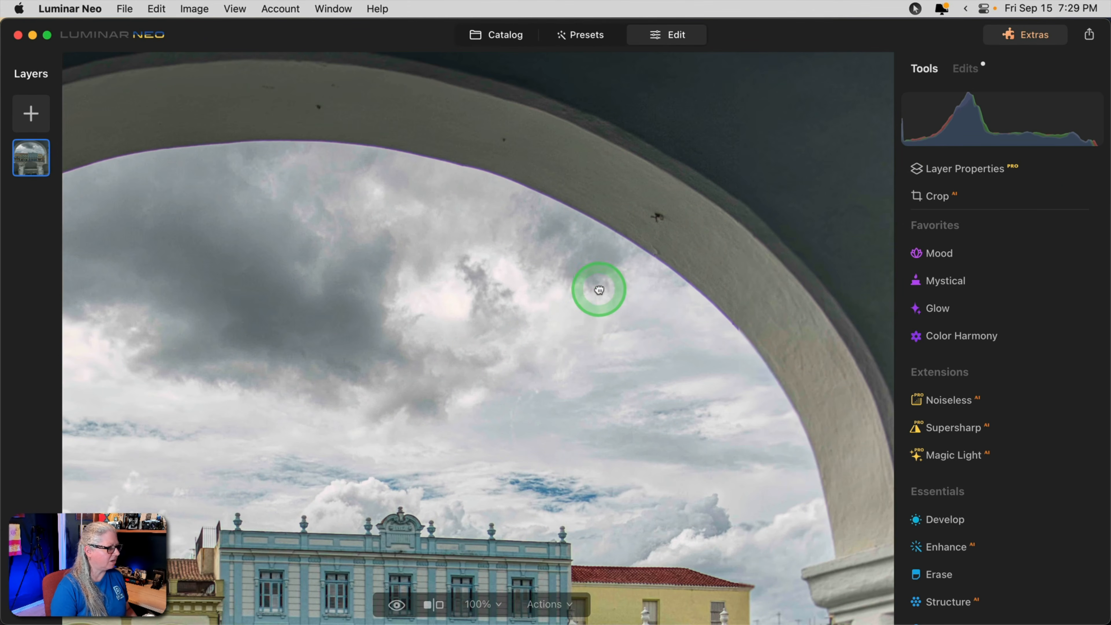
left_click(595, 288)
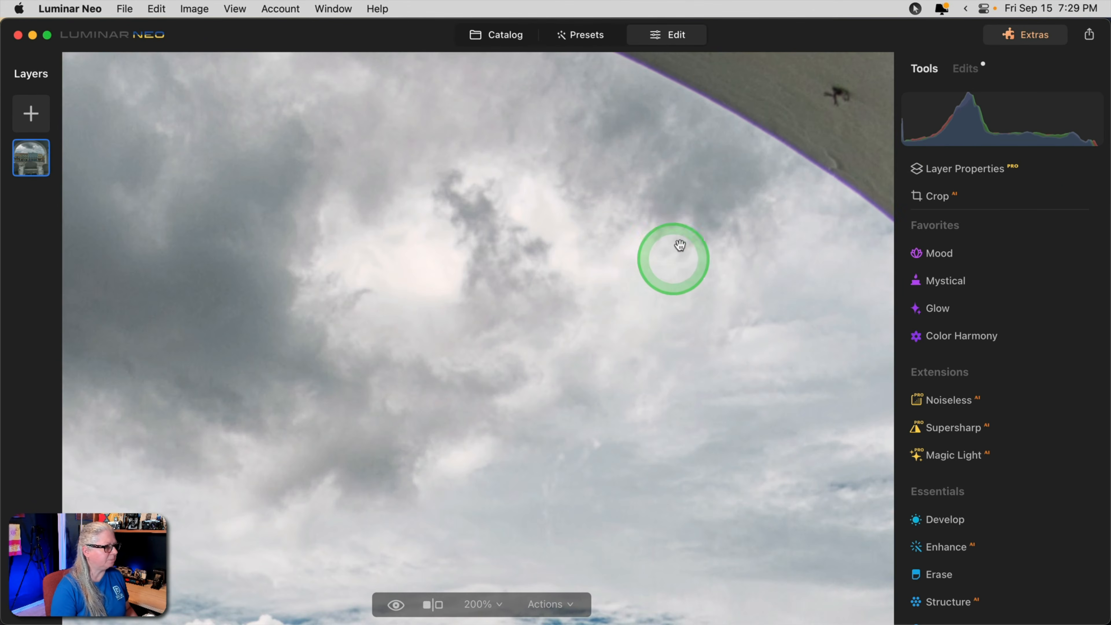
left_click_drag(679, 245, 456, 367)
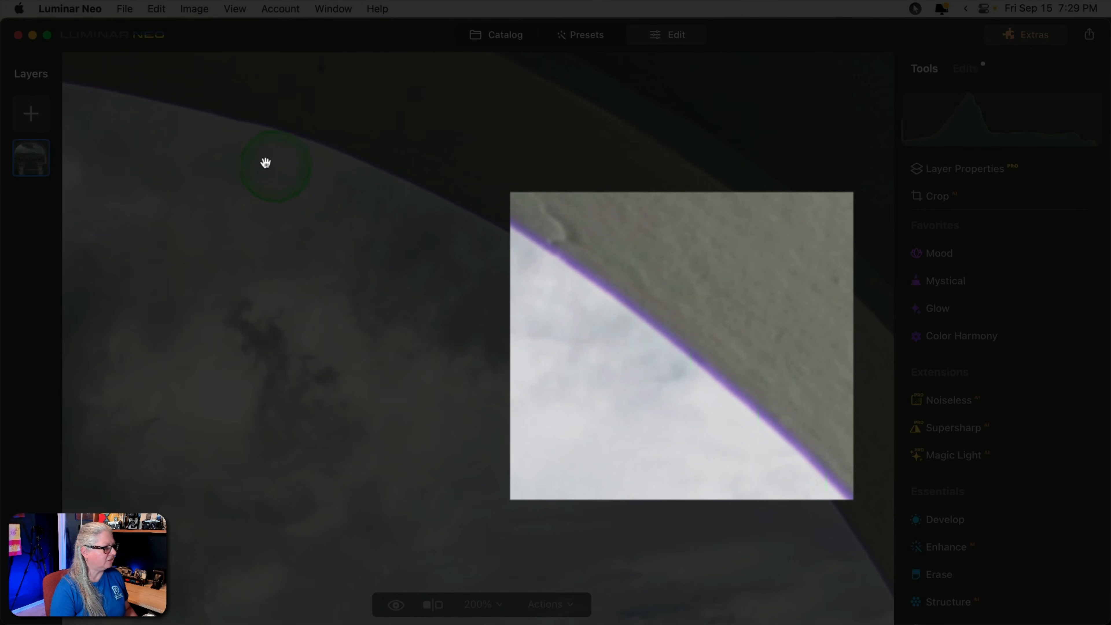
left_click_drag(250, 174, 904, 253)
left_click_drag(354, 314, 585, 305)
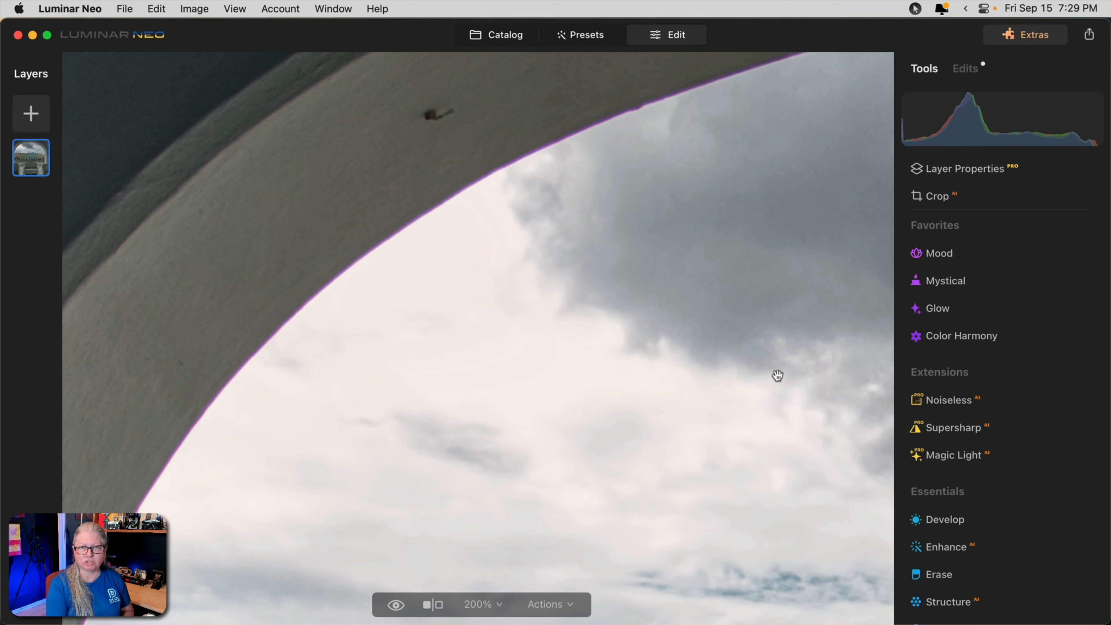
left_click(712, 365)
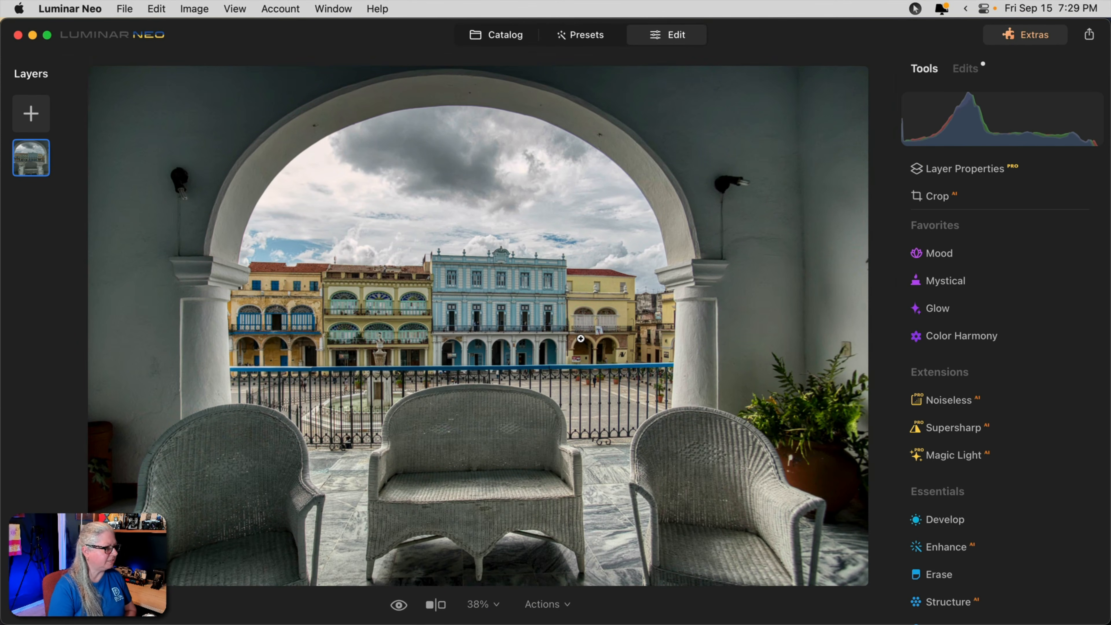
Duplicate the arch photo's layer and apply a Gaussian blur with amount 12 to the upper copy.
left_click(1025, 184)
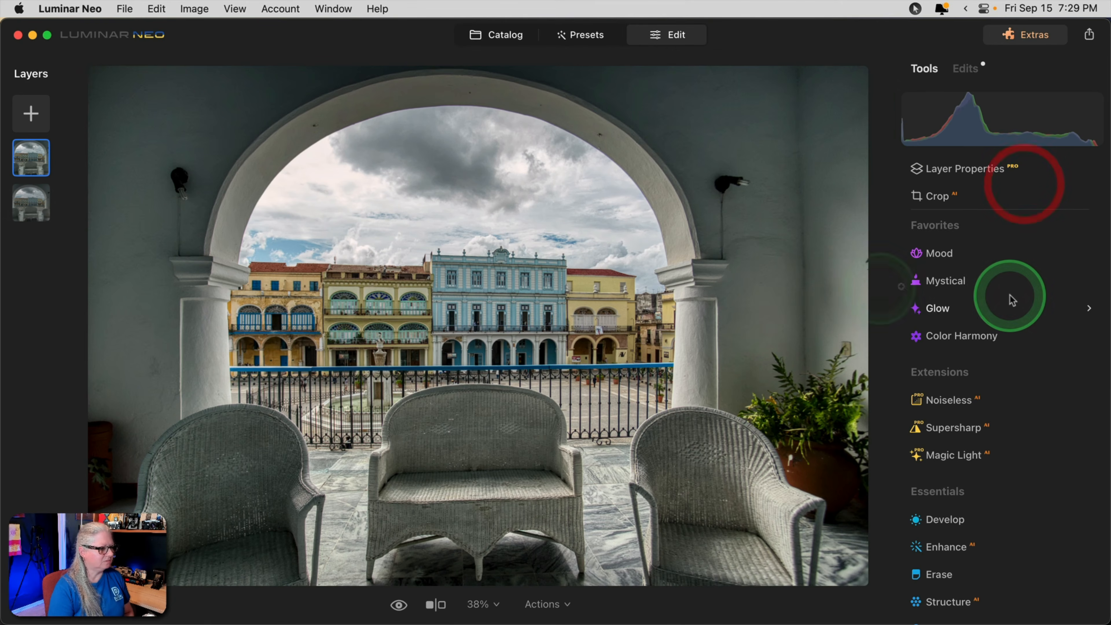
scroll(1010, 297, "down", 7)
scroll(1011, 299, "down", 6)
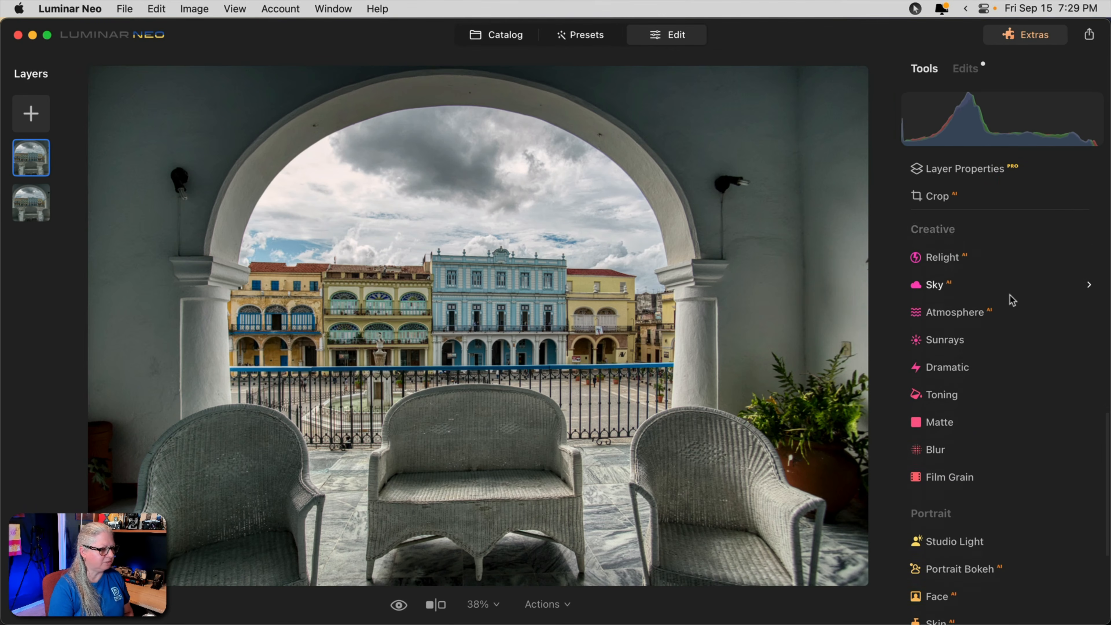
left_click(972, 345)
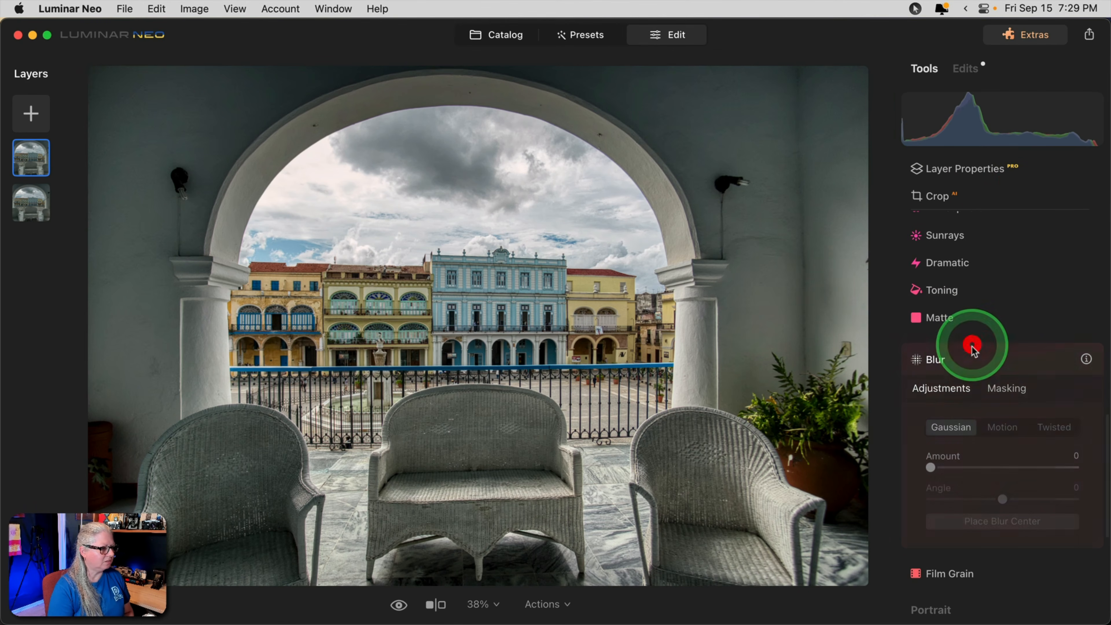
left_click(930, 467)
left_click(550, 143)
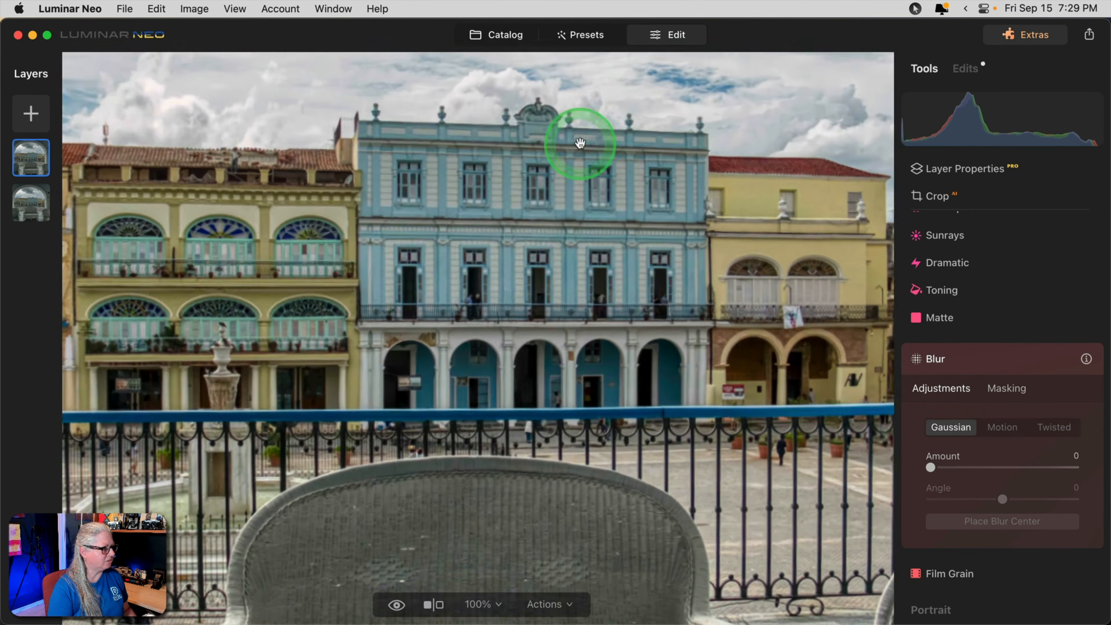
left_click_drag(649, 119, 489, 327)
left_click_drag(391, 204, 508, 472)
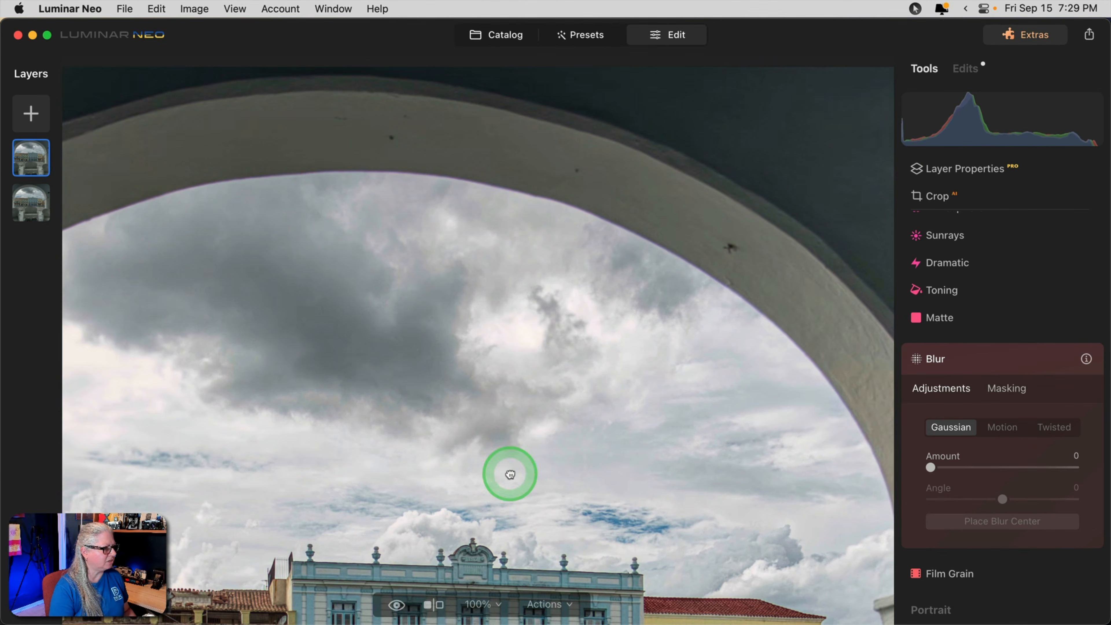
left_click_drag(930, 467, 948, 468)
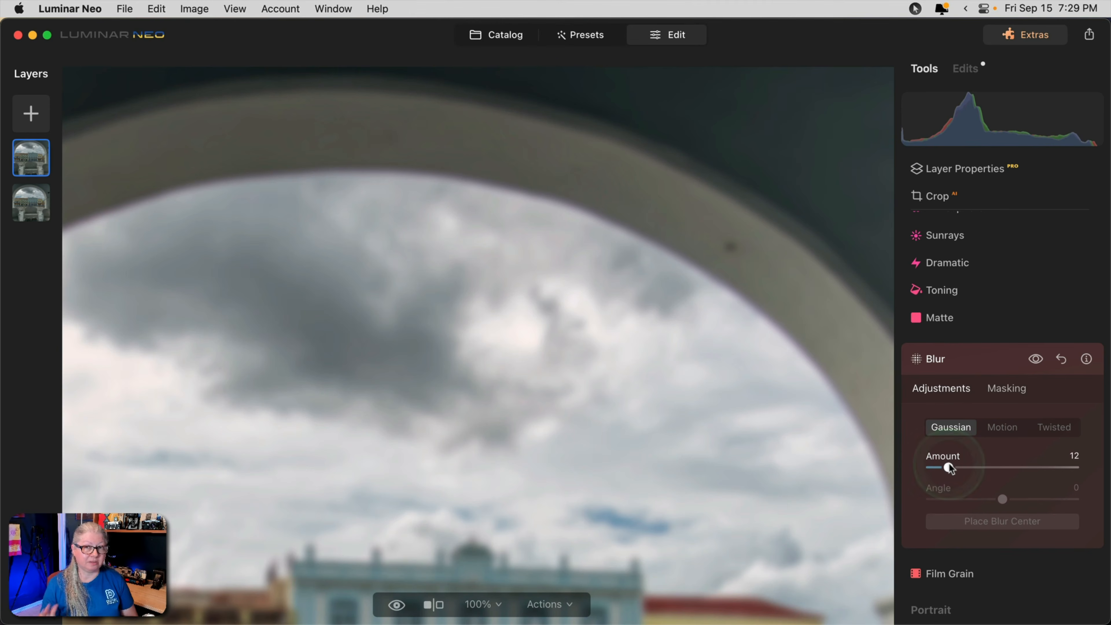
Set the blurred upper layer's blend mode to Color.
left_click(1028, 172)
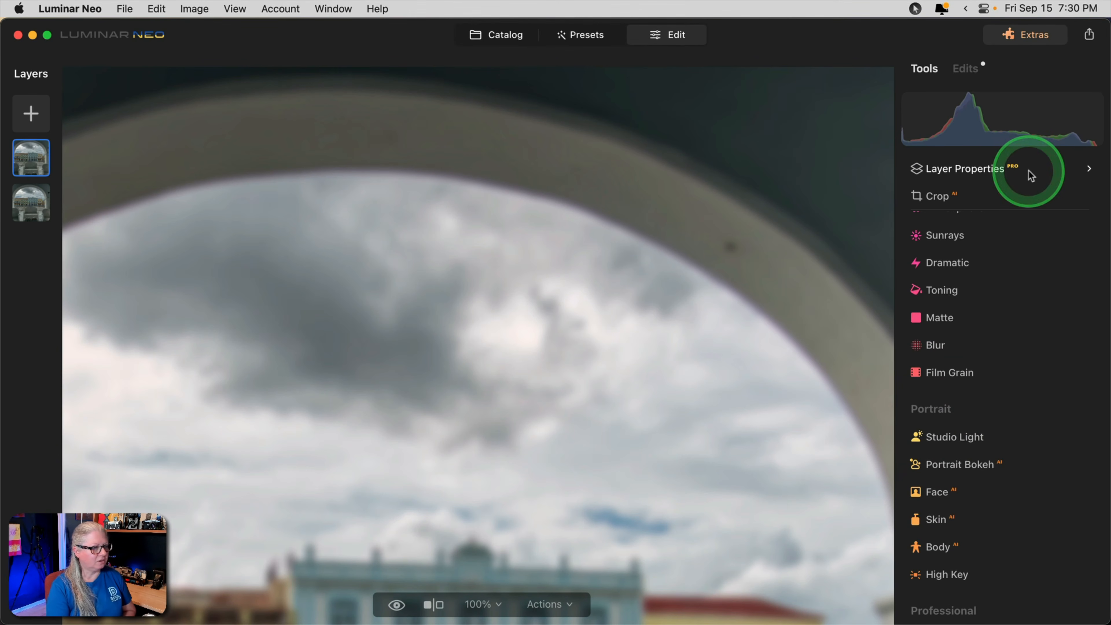
left_click(1029, 170)
left_click(971, 277)
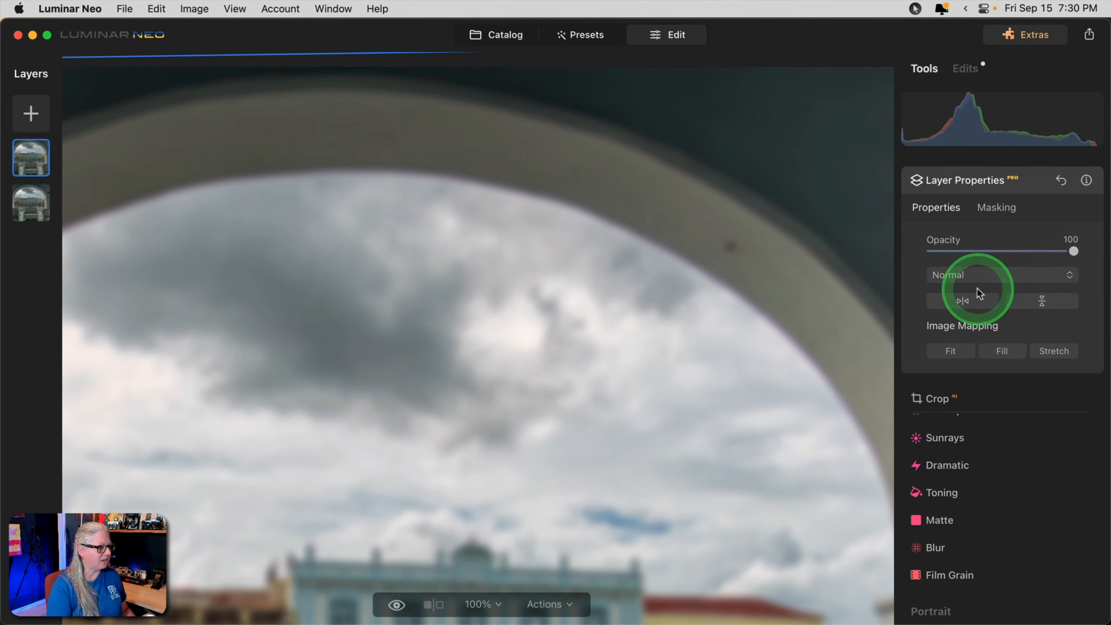
left_click(972, 275)
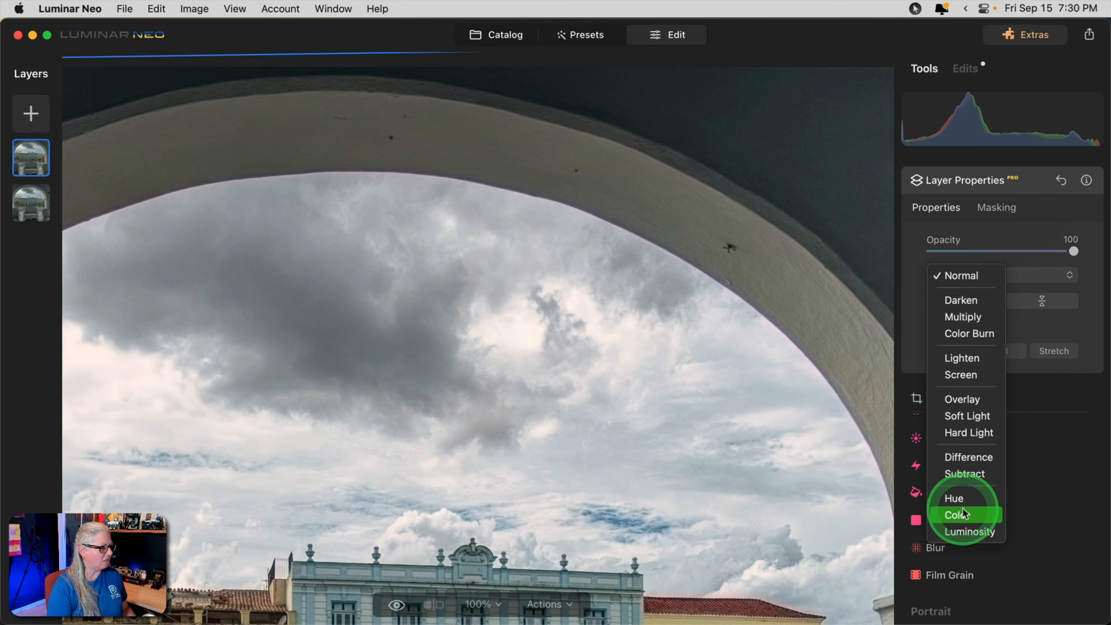
left_click(958, 515)
left_click(1029, 192)
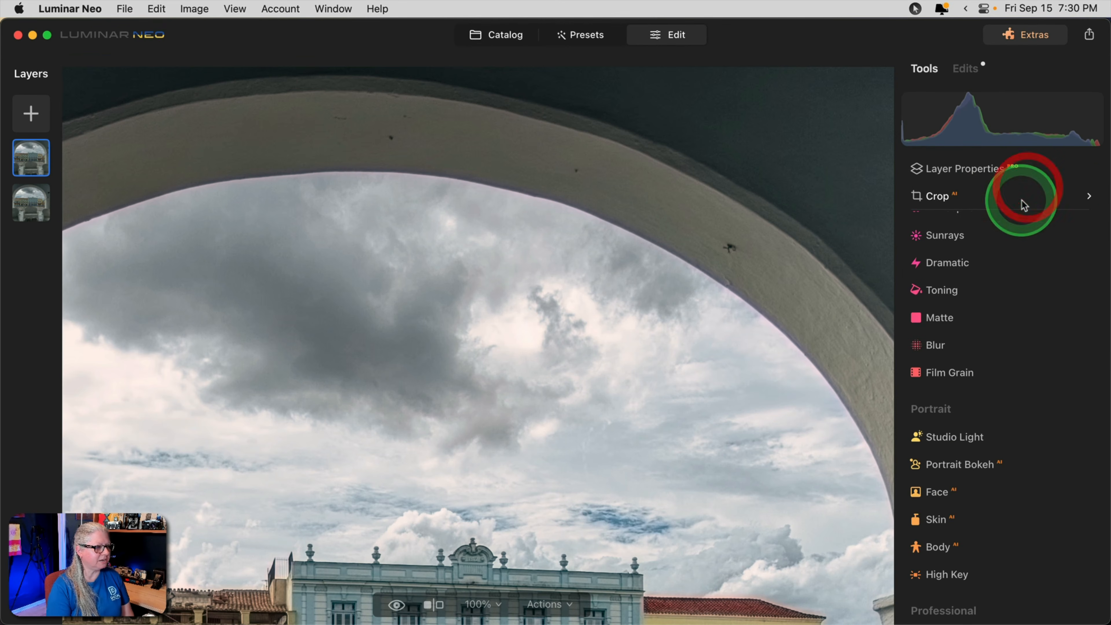
Raise the upper layer's Gaussian blur amount to 32 while checking the arch edge at 200%.
left_click(965, 69)
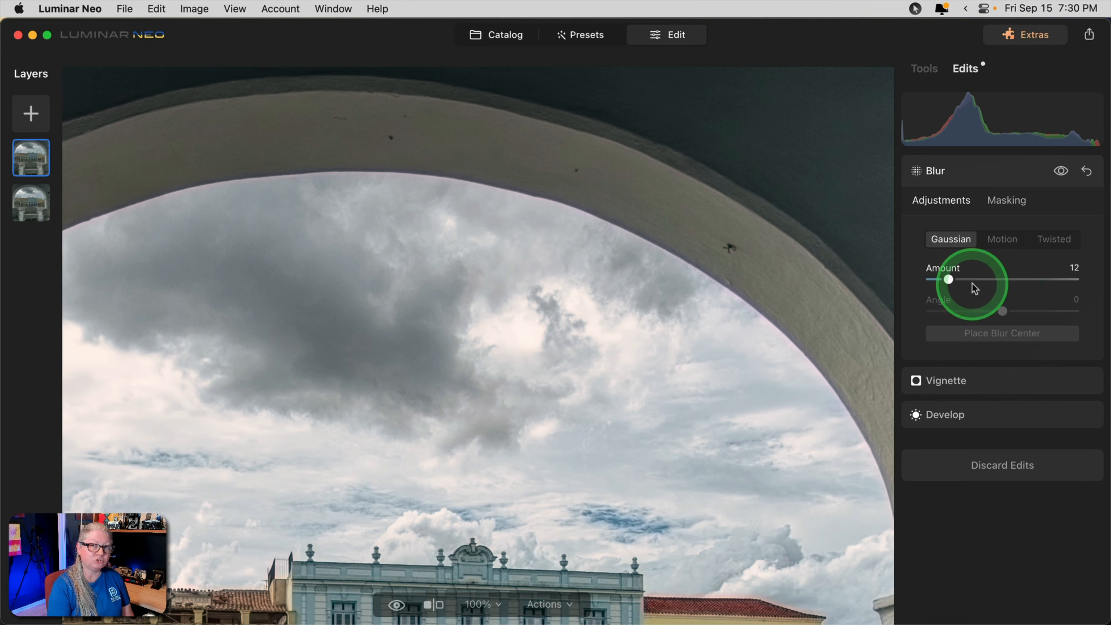
left_click_drag(949, 280, 975, 278)
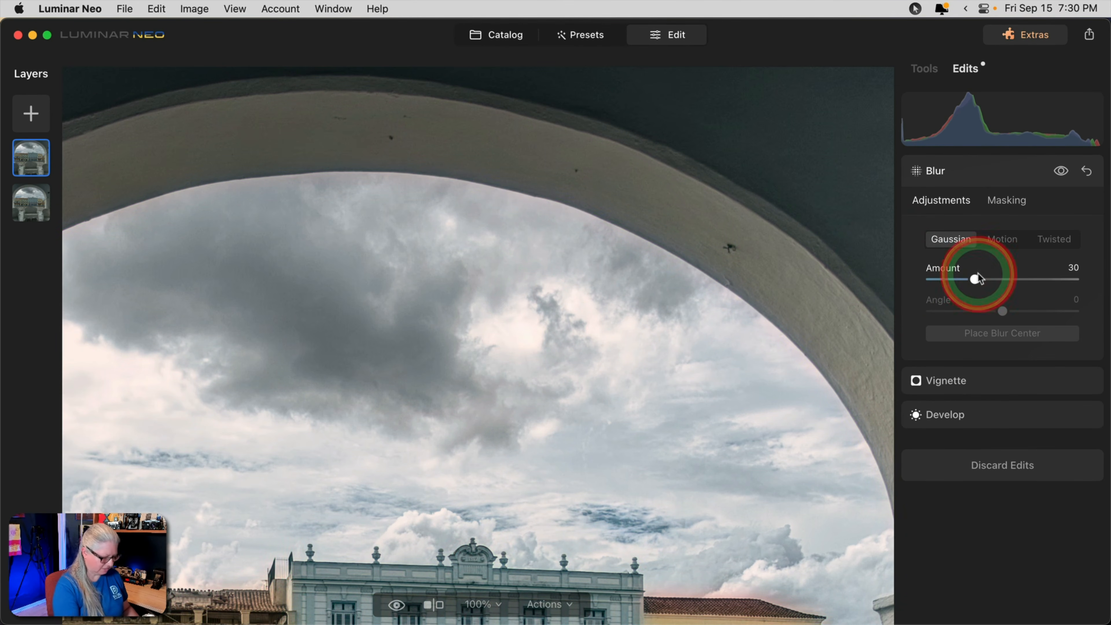
key("super+equal")
left_click_drag(818, 216, 566, 347)
mouse_move(976, 278)
left_mouse_down()
mouse_move(892, 273)
mouse_move(976, 279)
left_mouse_up()
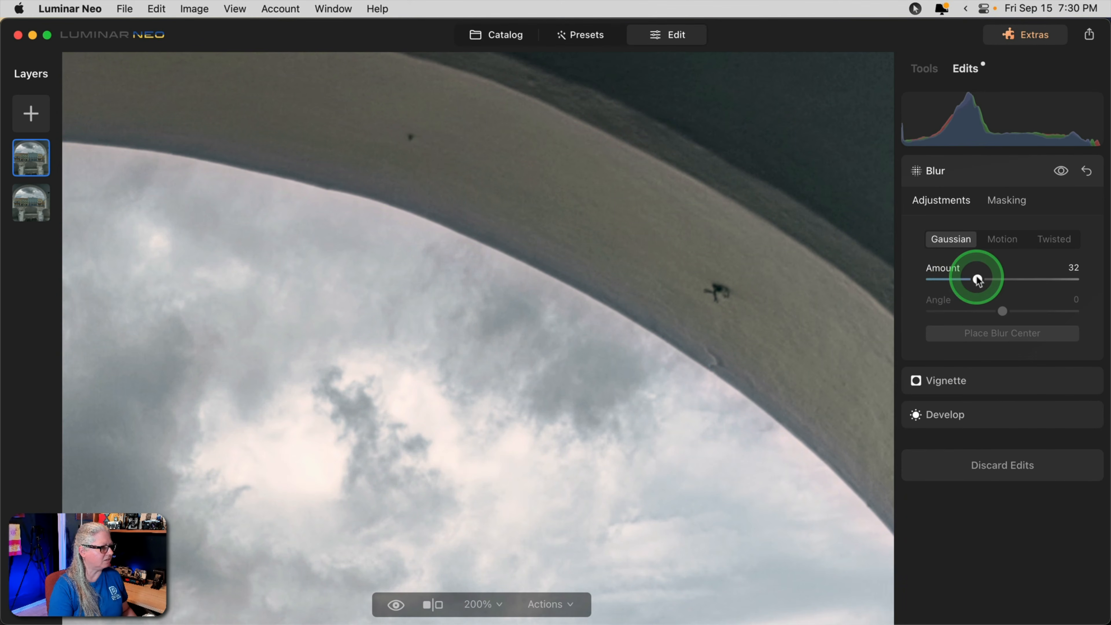
key("super+0")
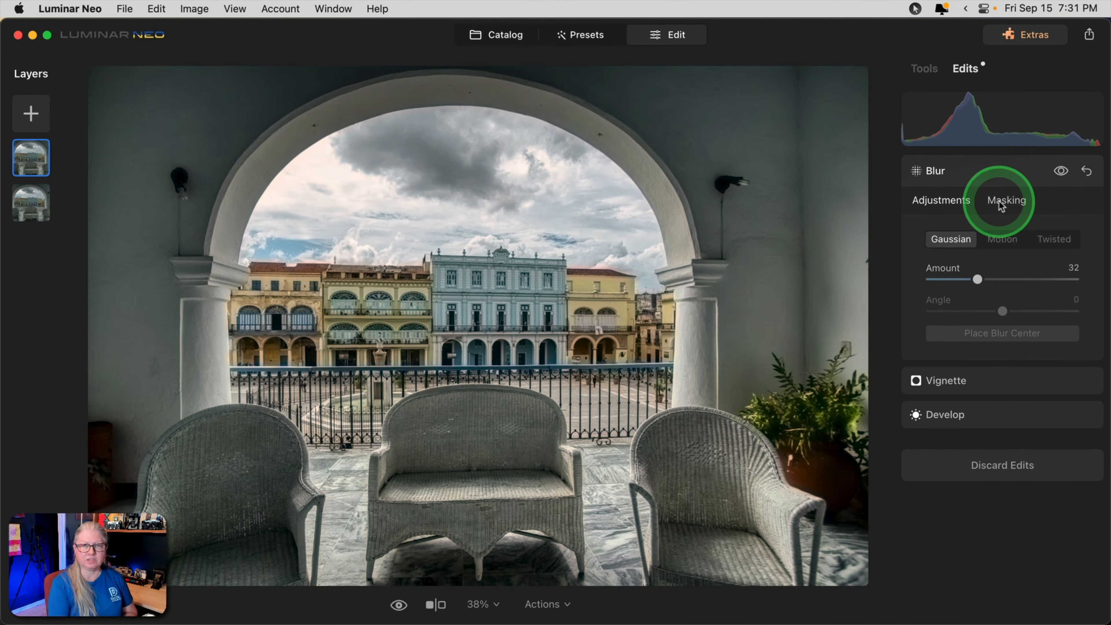
Paint the blur mask along the arch's inner edge and down both columns with a brush of size 100, softness 100 and strength 100.
left_click(1002, 201)
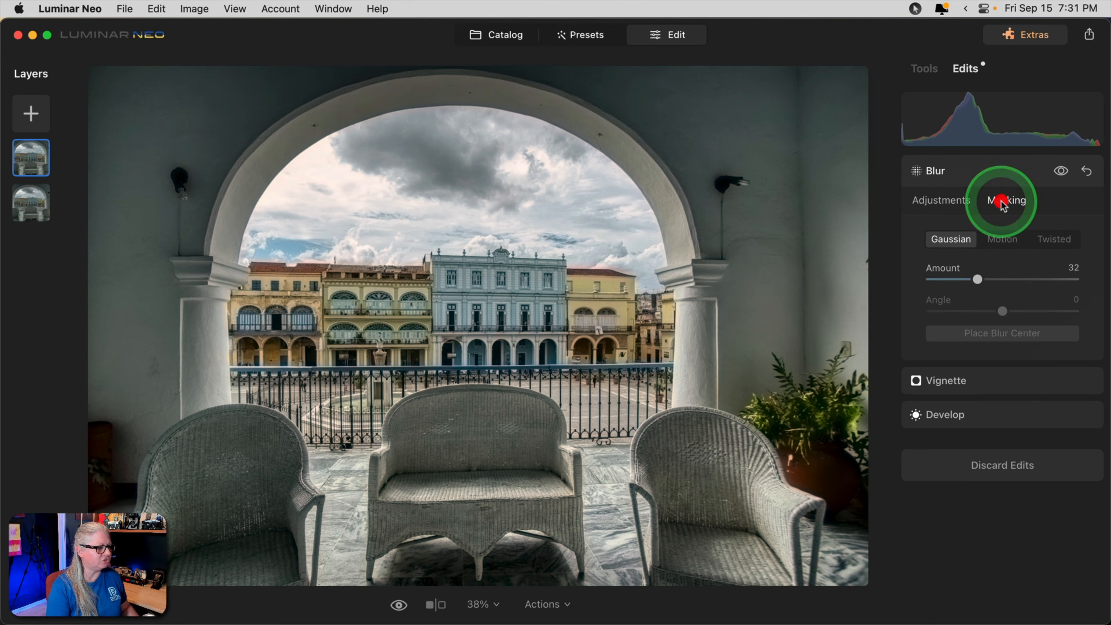
left_click(925, 238)
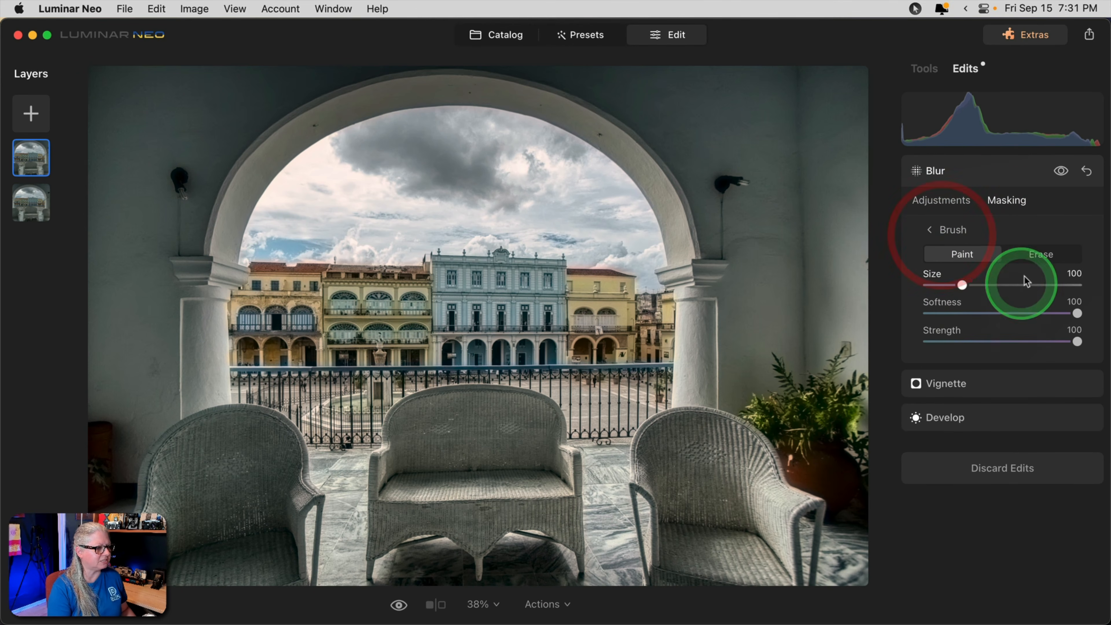
mouse_move(620, 183)
left_mouse_down()
mouse_move(668, 275)
mouse_move(641, 190)
mouse_move(566, 137)
mouse_move(497, 120)
mouse_move(364, 117)
mouse_move(320, 131)
mouse_move(253, 194)
mouse_move(224, 265)
mouse_move(224, 352)
left_mouse_up()
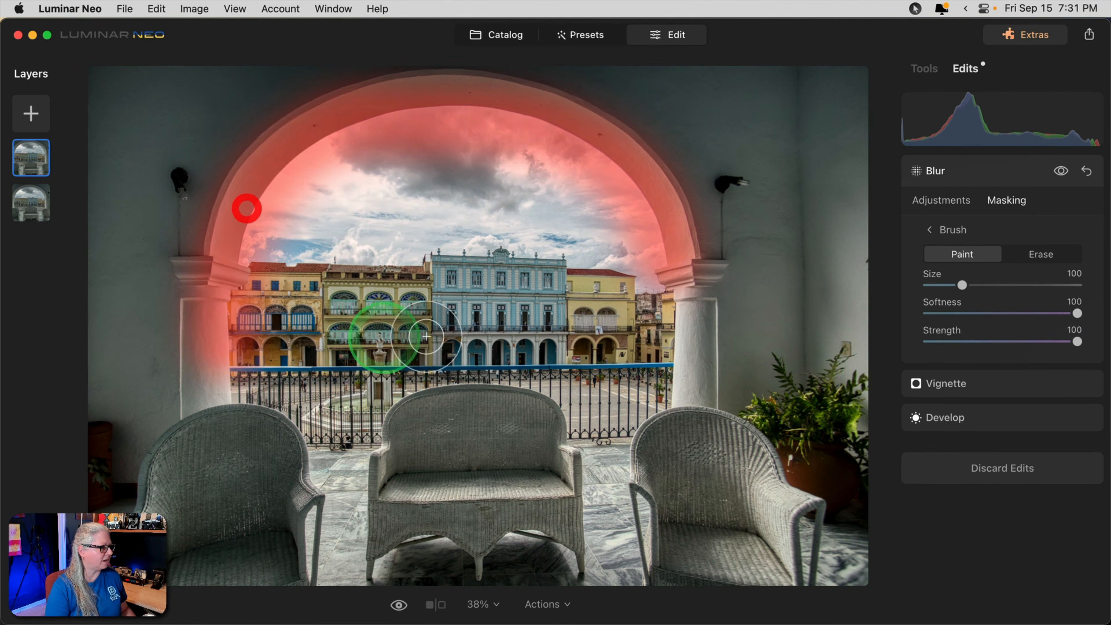
mouse_move(674, 327)
left_mouse_down()
mouse_move(675, 384)
mouse_move(722, 355)
left_mouse_up()
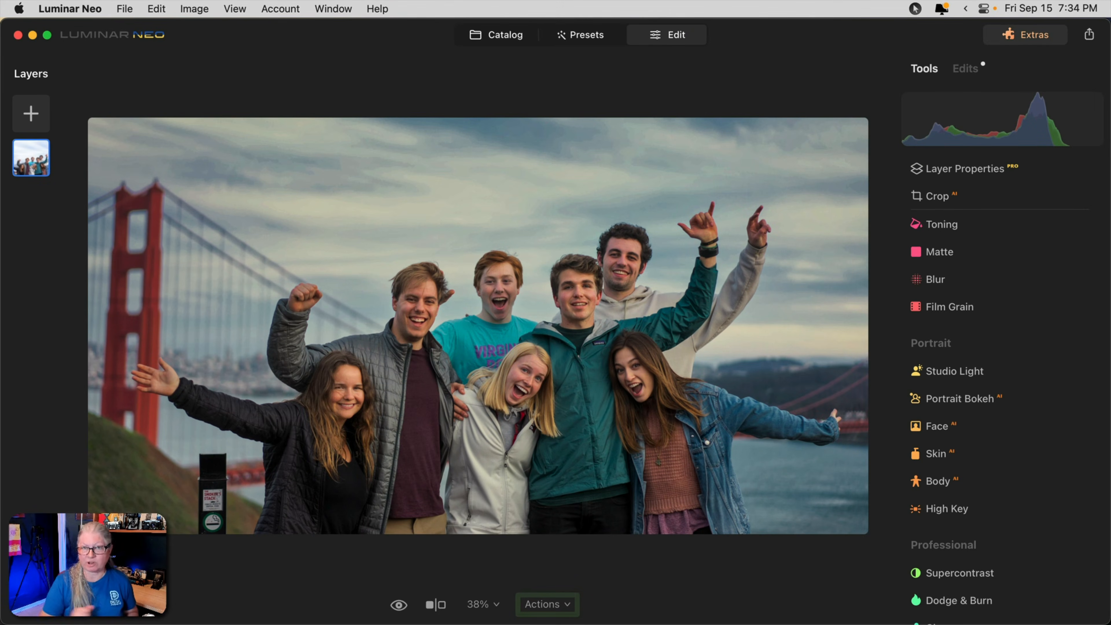
Apply a light Gaussian blur to the group photo, viewing the signs on the black disposal post at 100%.
left_click(787, 103)
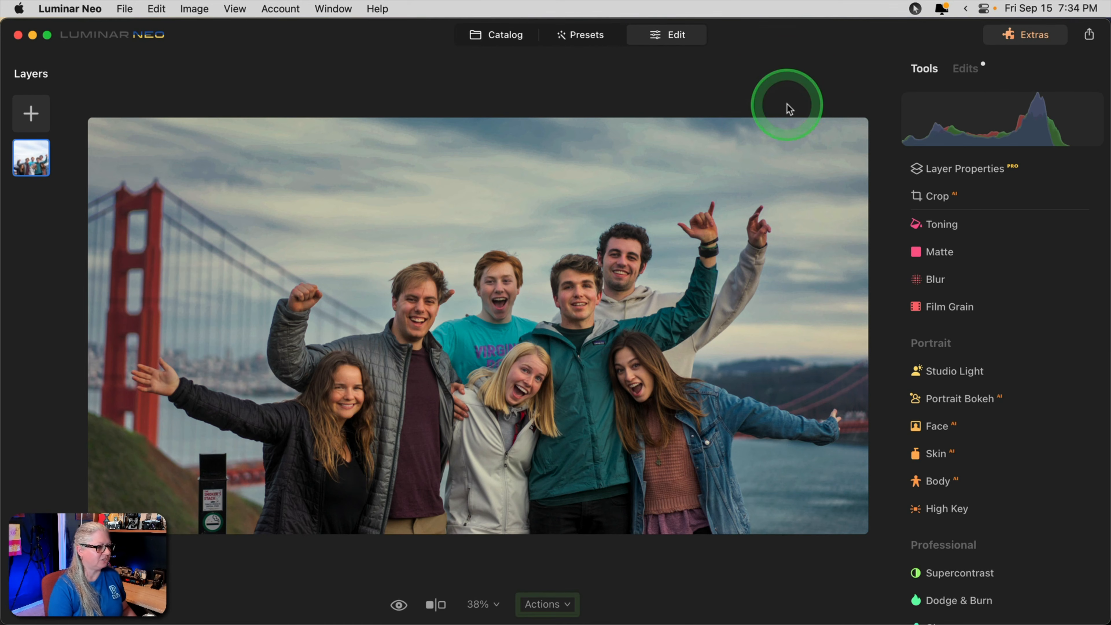
scroll(949, 319, "down", 2)
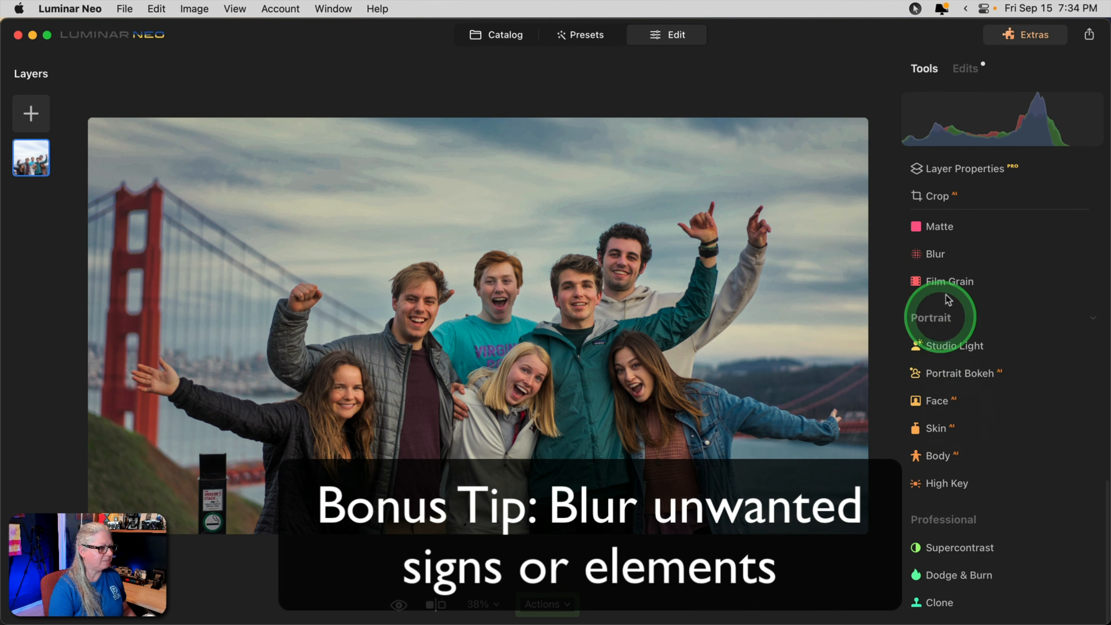
left_click(945, 254)
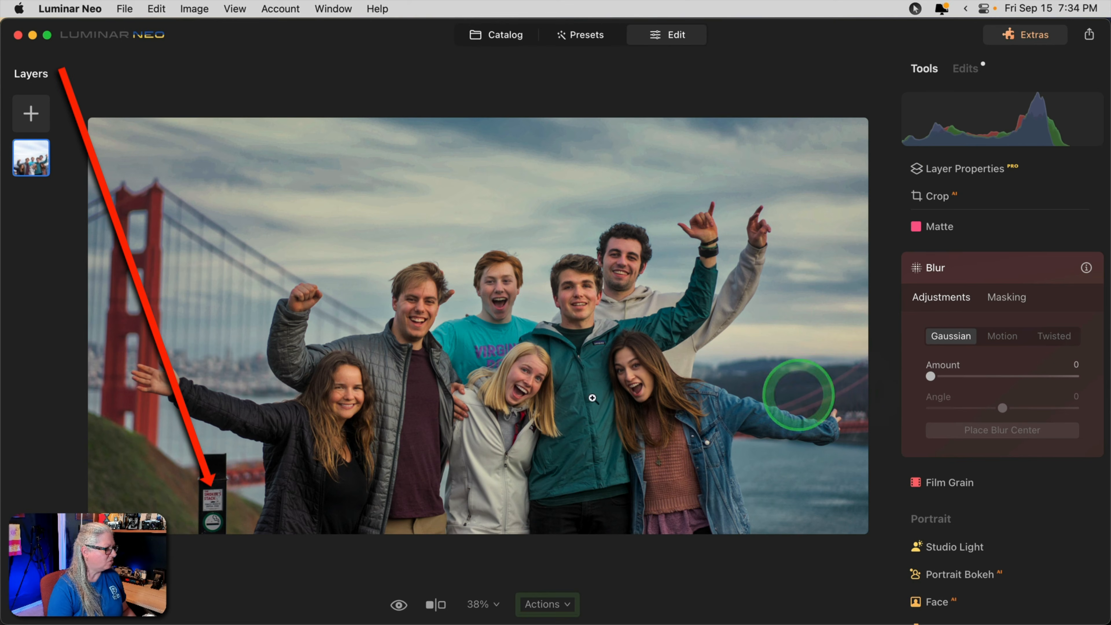
left_click(187, 494)
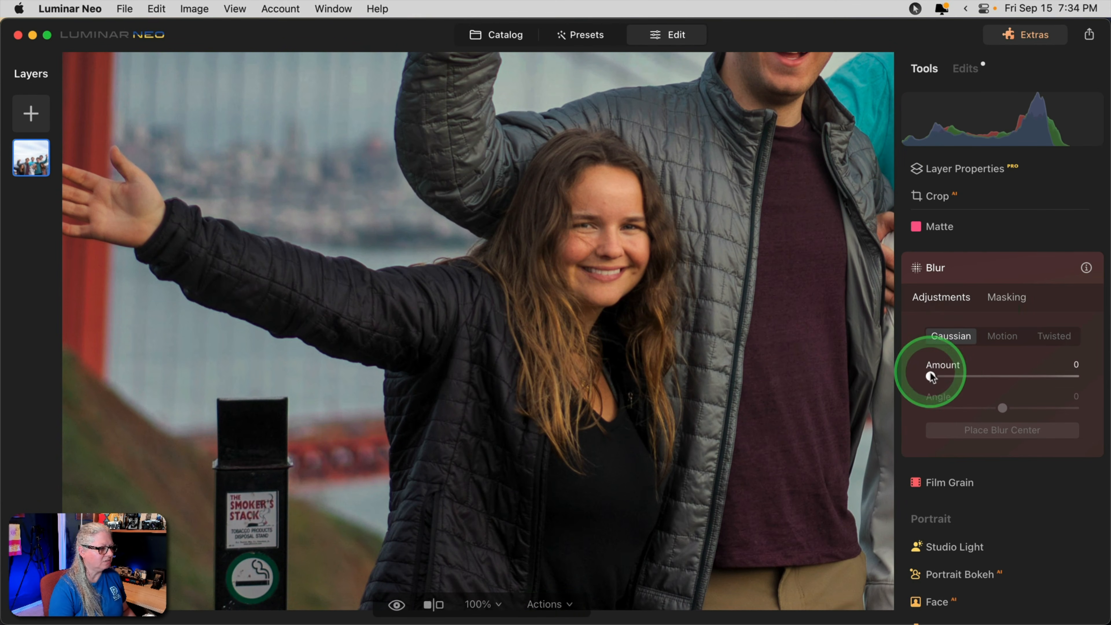
left_click_drag(930, 377, 952, 375)
Paint the blur mask over the two signs on the black post with a brush of size 52, softness 23 and strength 100.
left_click(1006, 297)
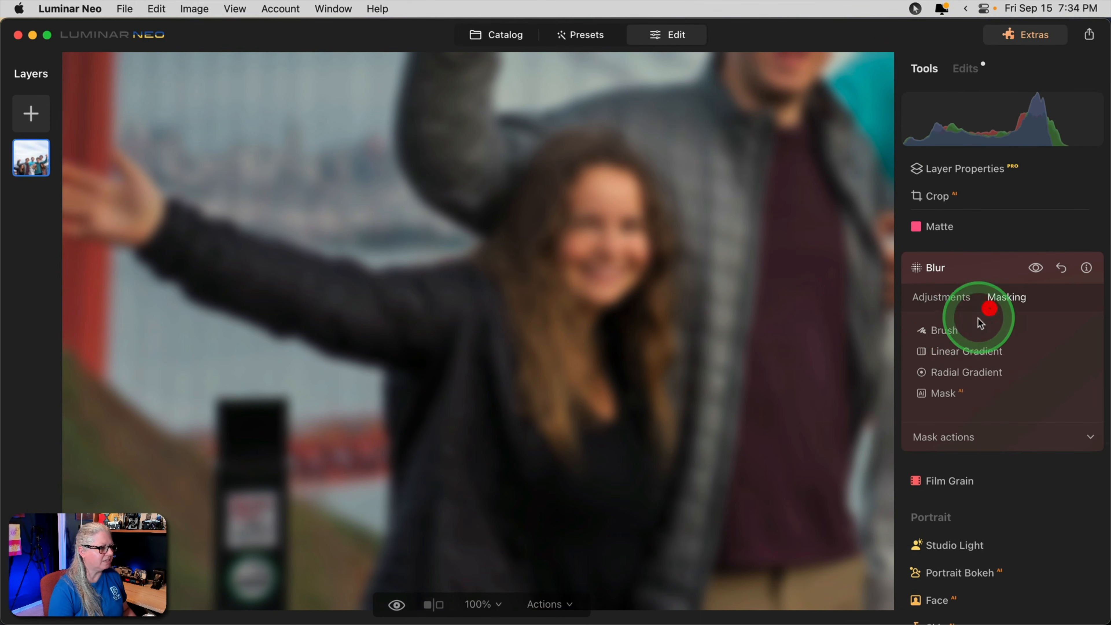
left_click(945, 328)
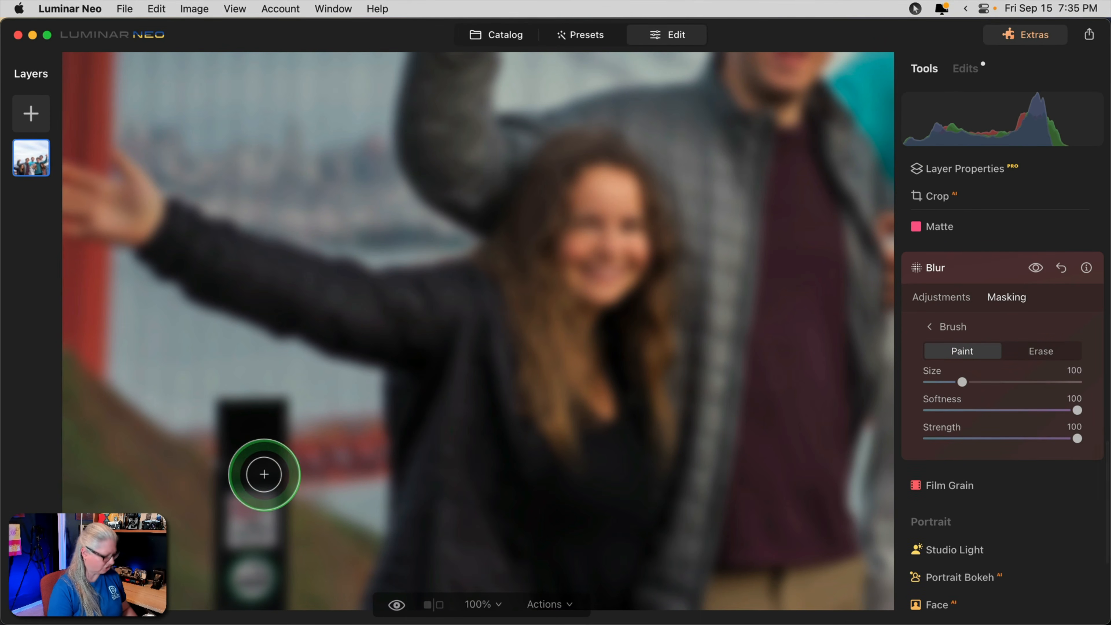
left_click(960, 410)
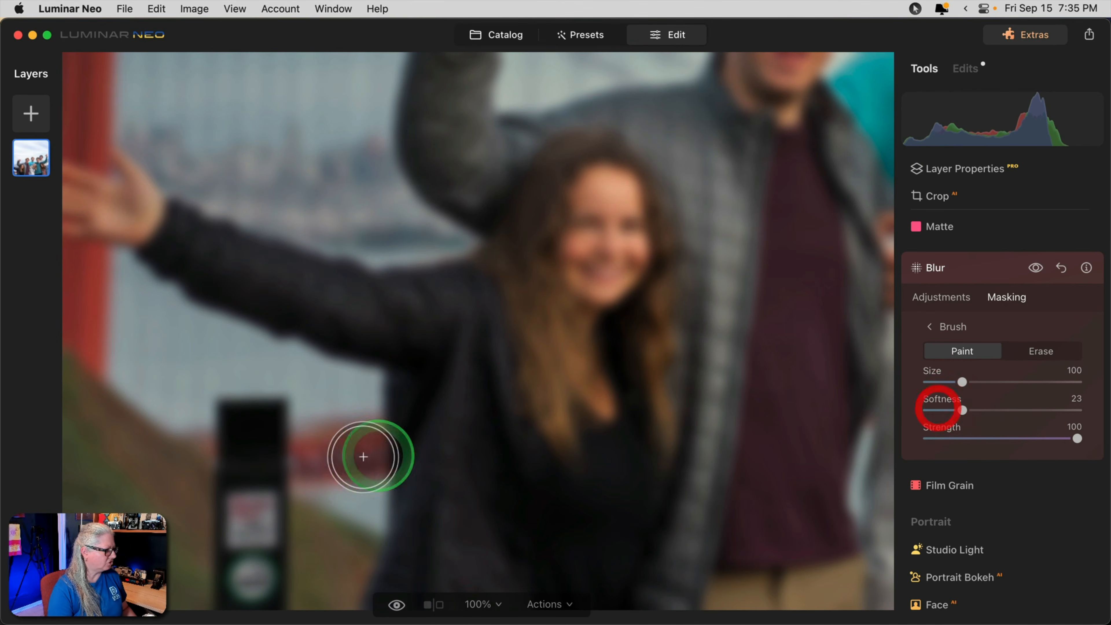
key("bracketleft")
key("bracketleft")
key("bracketleft")
key("bracketleft")
key("bracketleft")
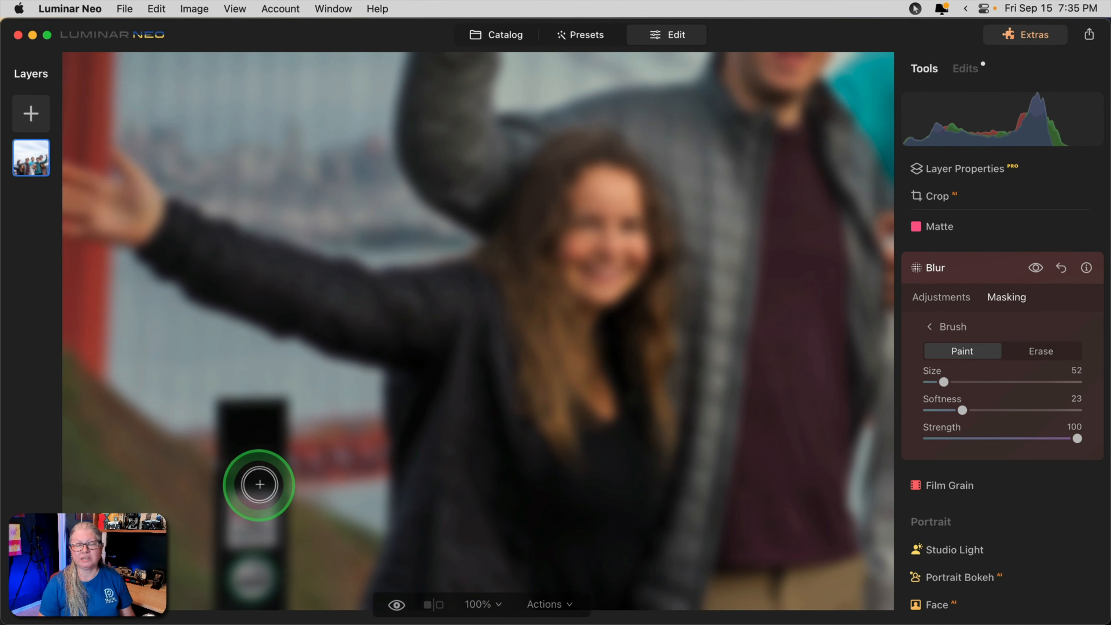
mouse_move(258, 477)
left_mouse_down()
mouse_move(261, 591)
mouse_move(251, 518)
mouse_move(234, 490)
mouse_move(239, 608)
left_mouse_up()
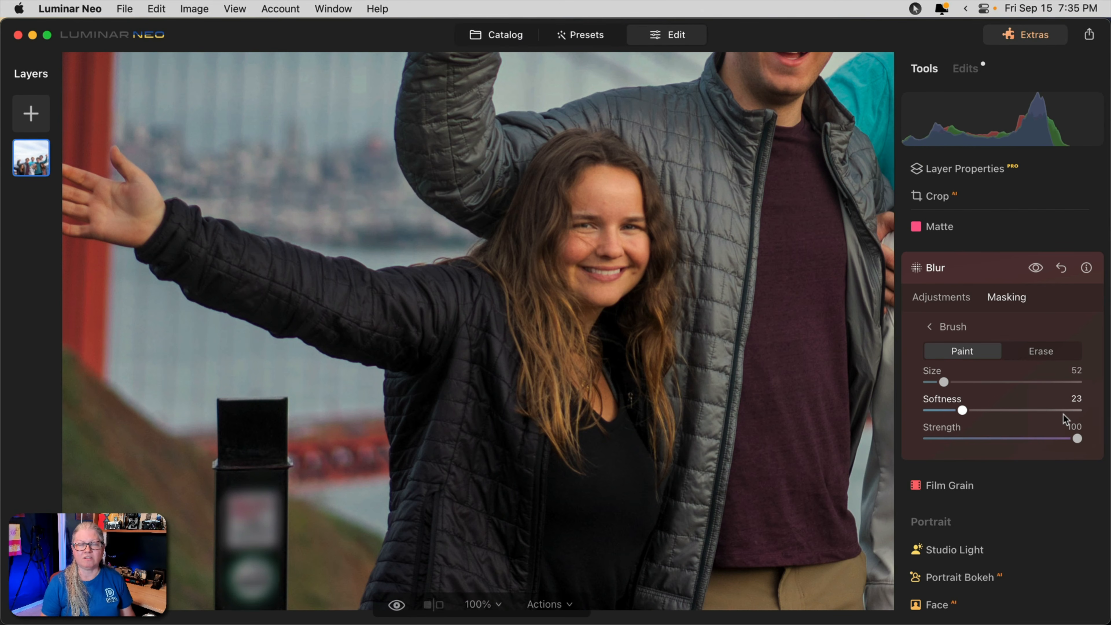